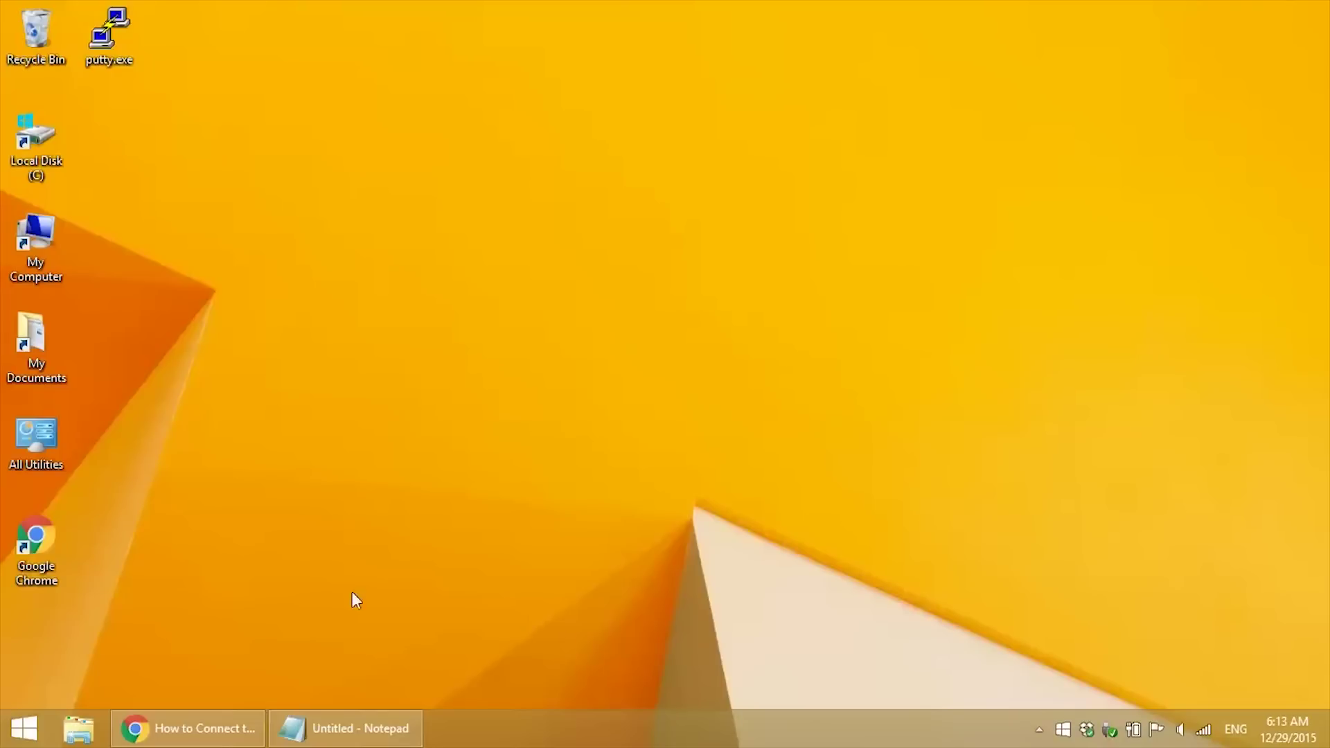
Step: Open the Ethernet connection's properties from Network Connections and select Internet Protocol Version 4 (TCP/IPv4)
right_click(24, 729)
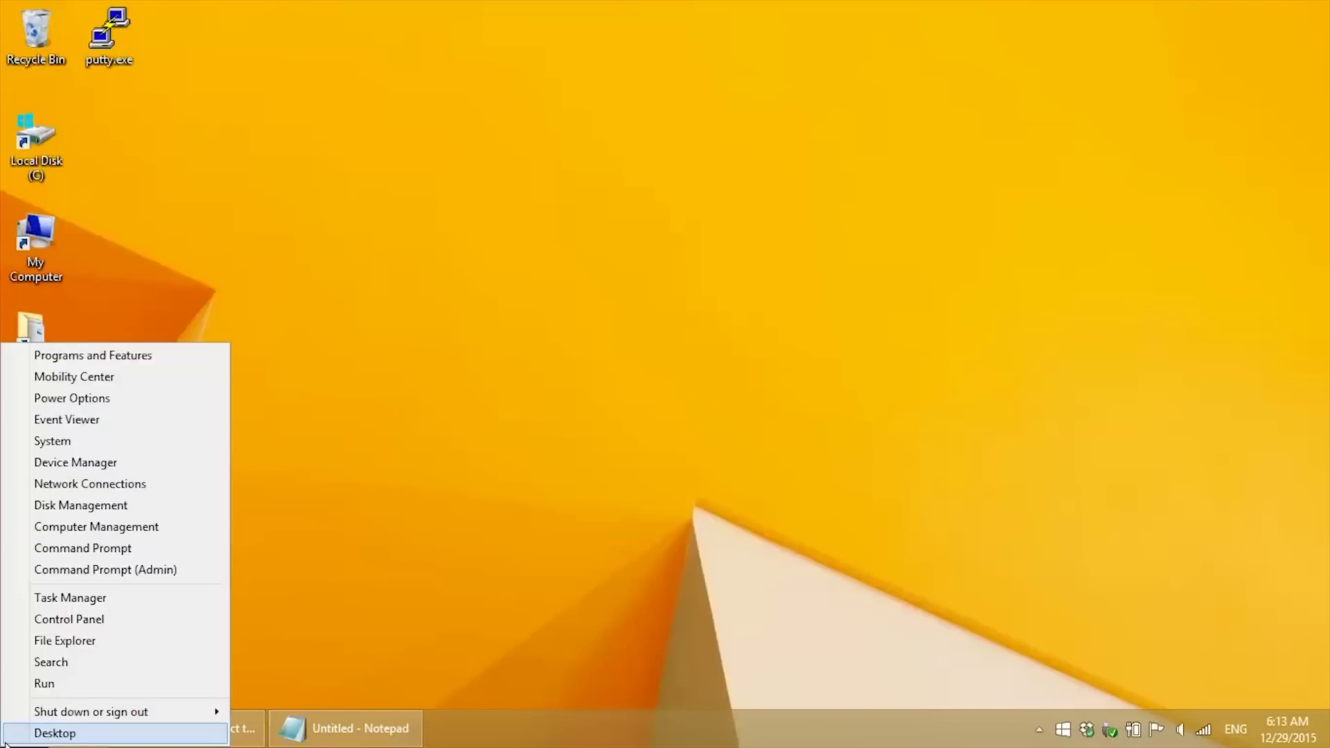
click(154, 488)
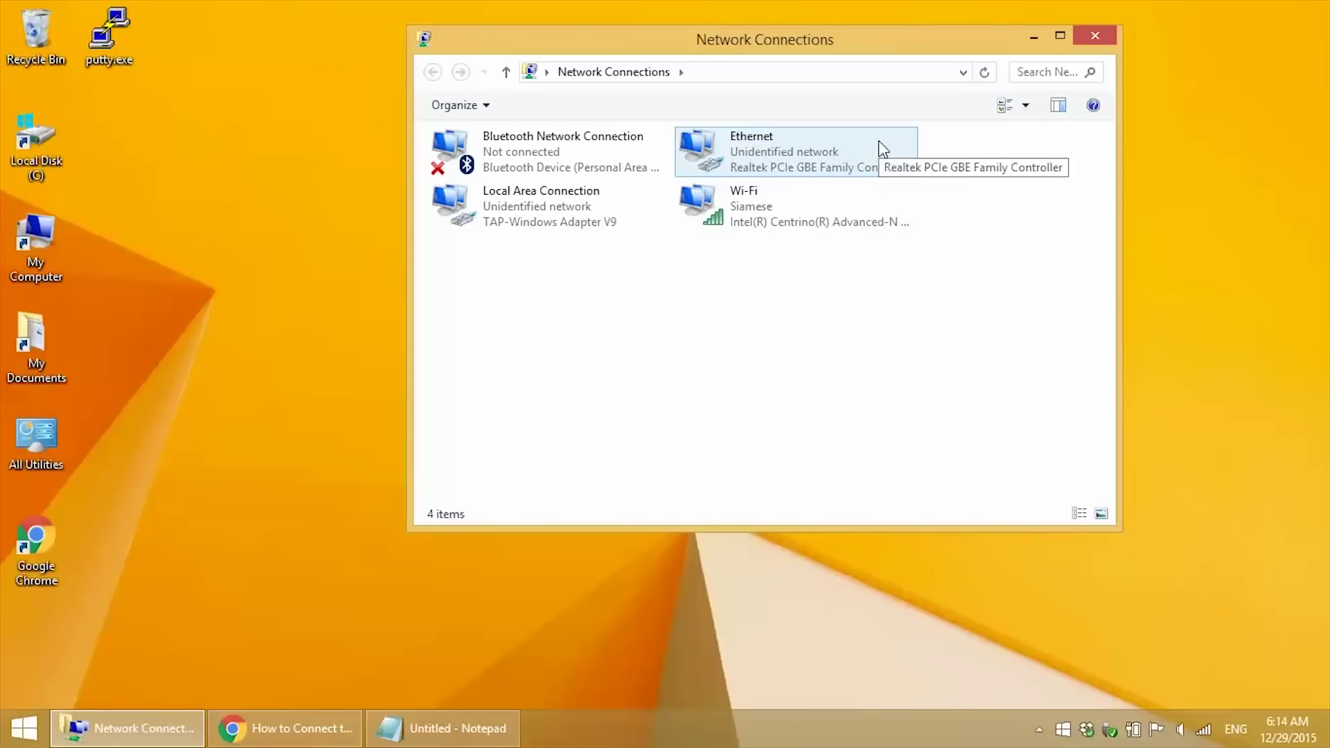
click(748, 147)
right_click(748, 147)
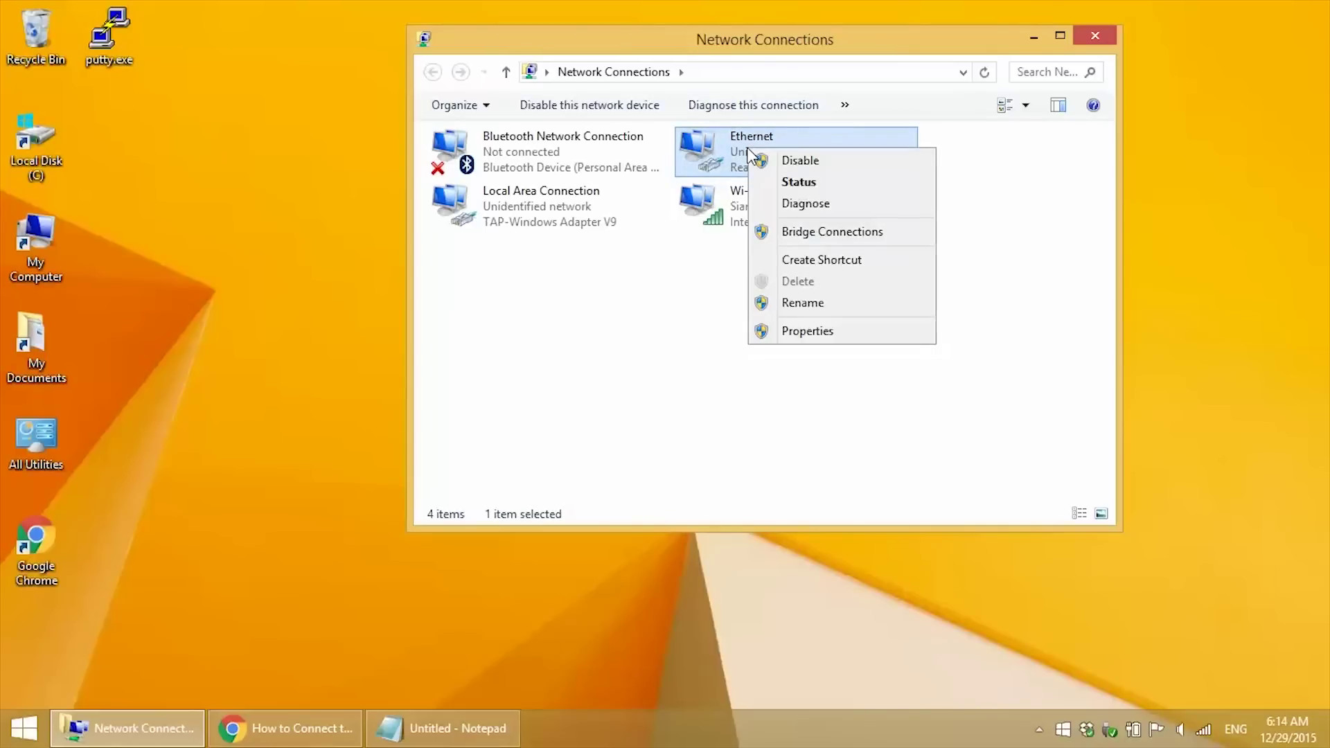
click(809, 331)
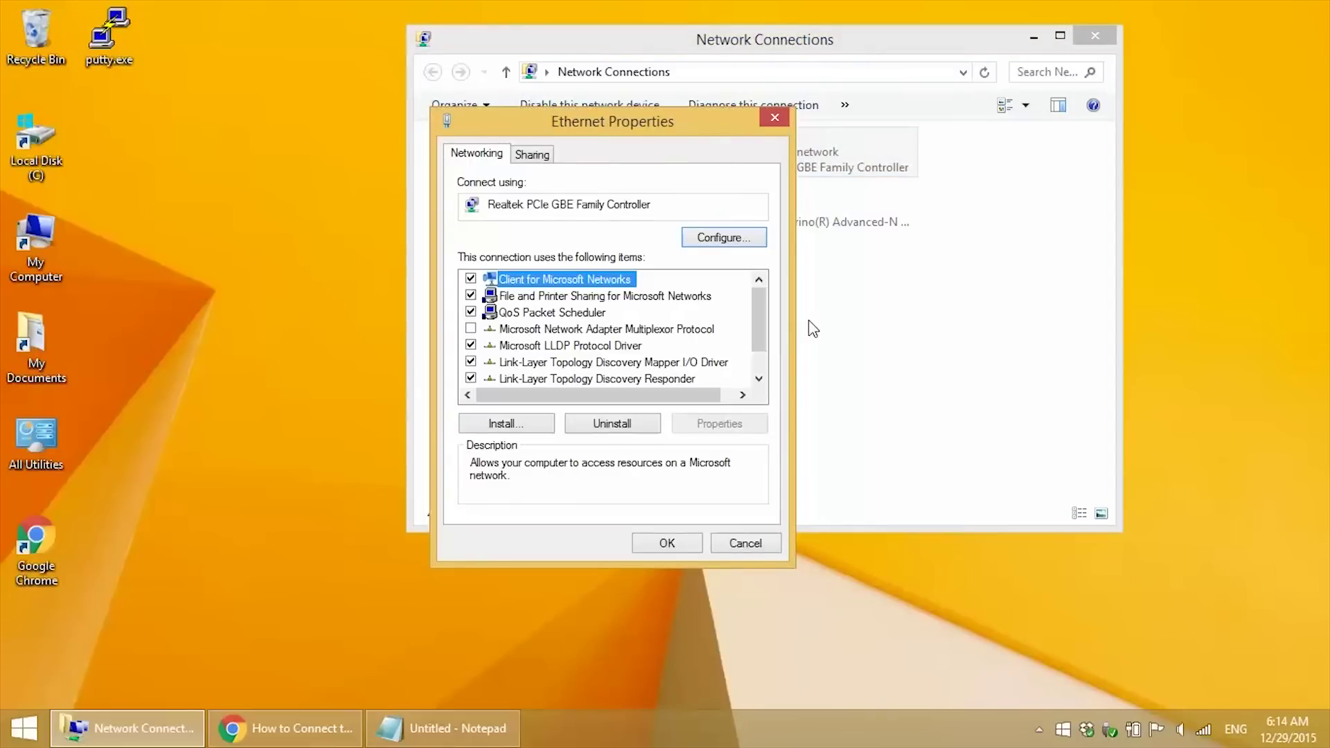
drag(756, 302, 758, 347)
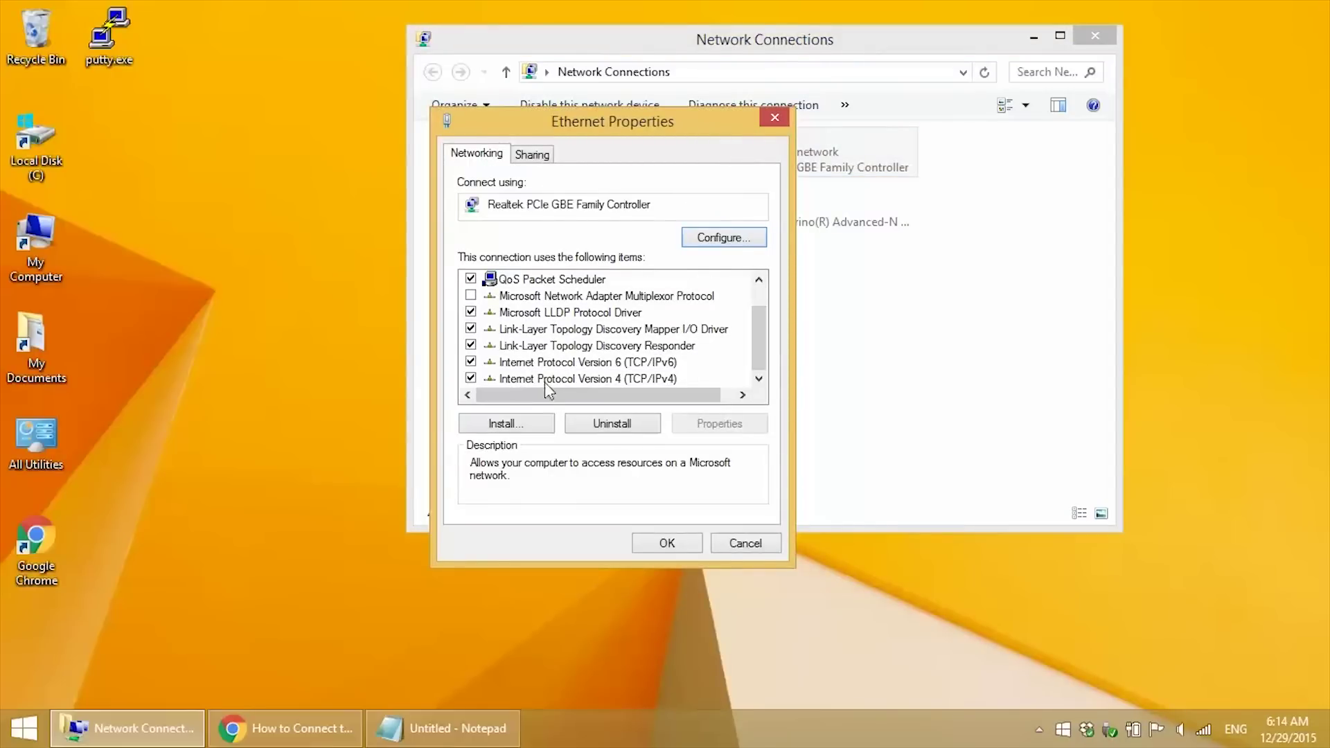
click(671, 377)
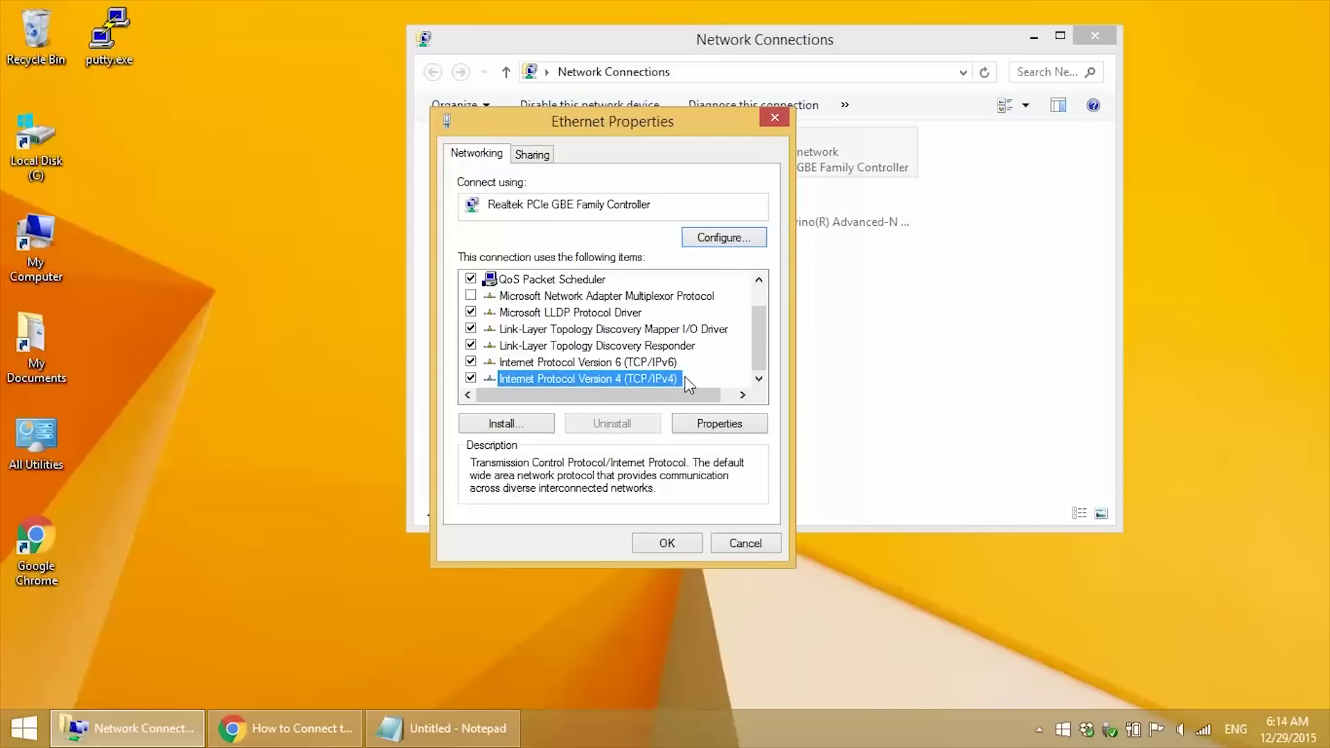
Step: Write 'ethernet IP address: 10.0.0.6' in Notepad, then cancel the IPv4 and Ethernet properties dialogs
click(709, 429)
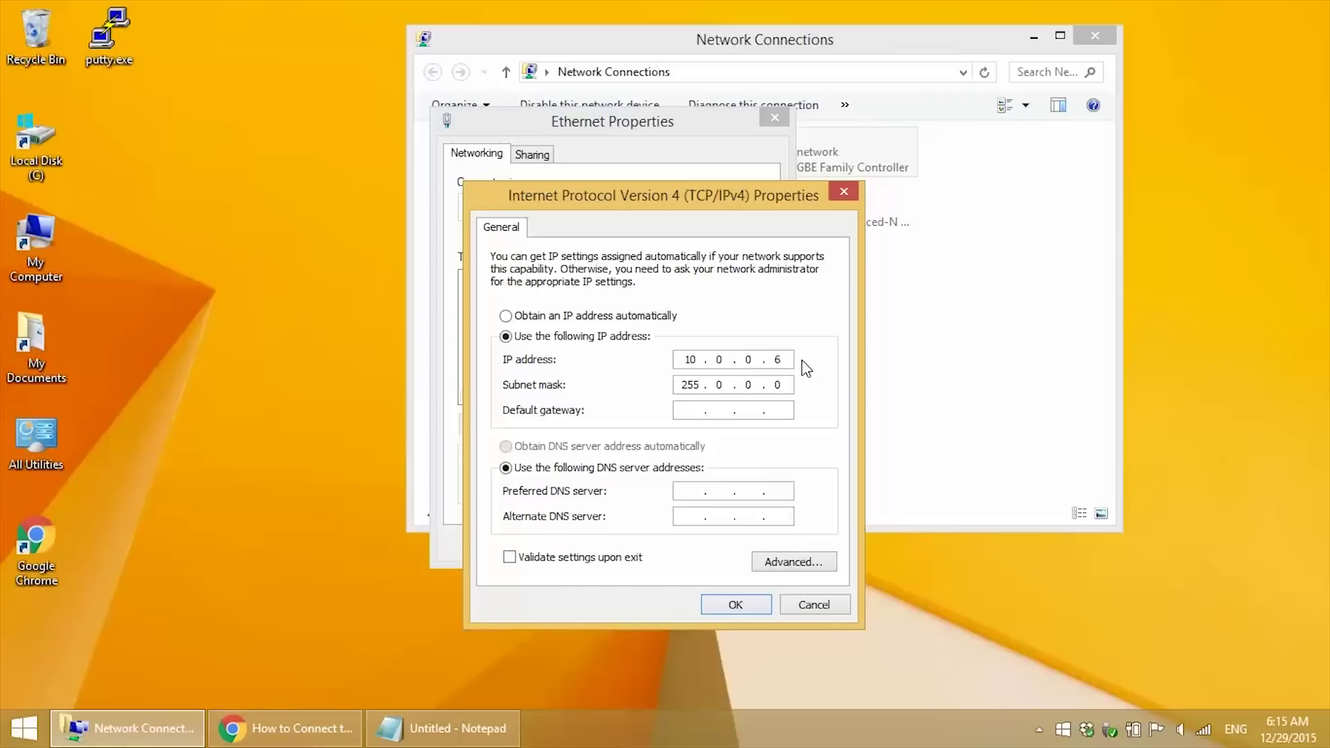
click(474, 726)
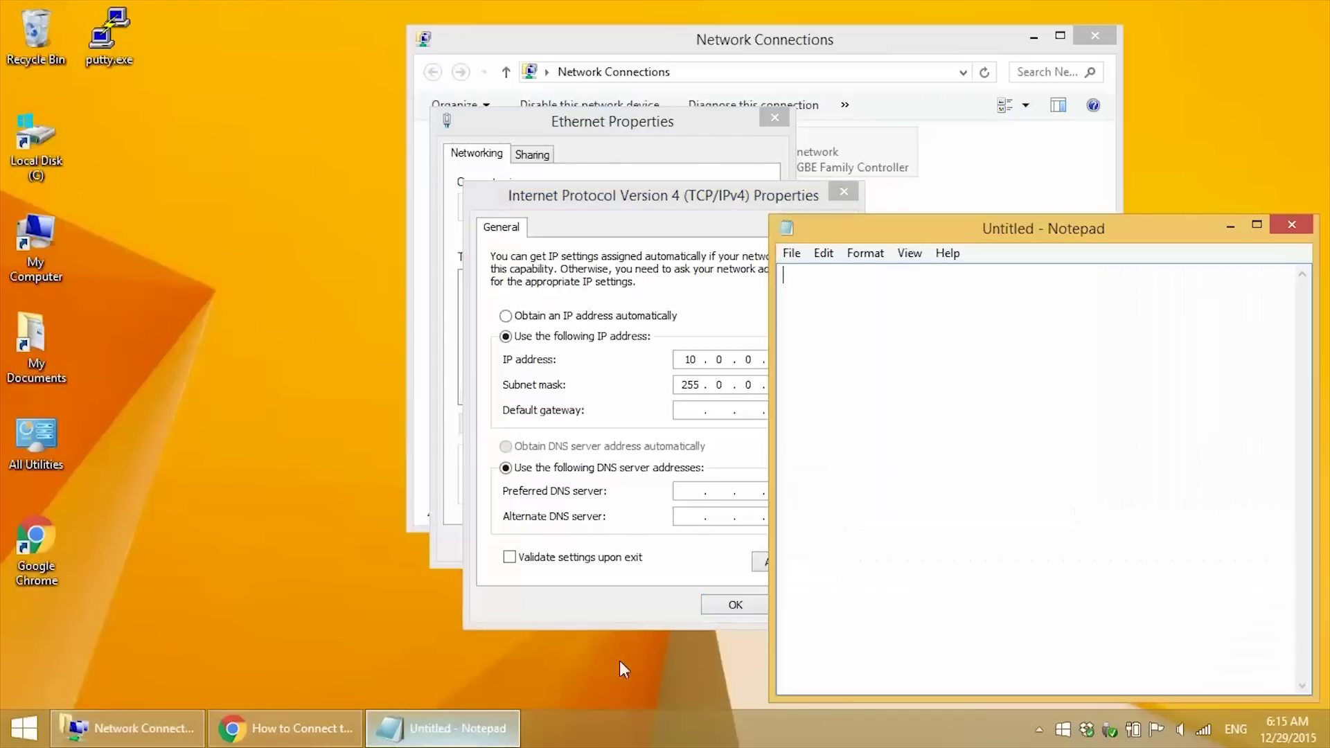
text(ethernet)
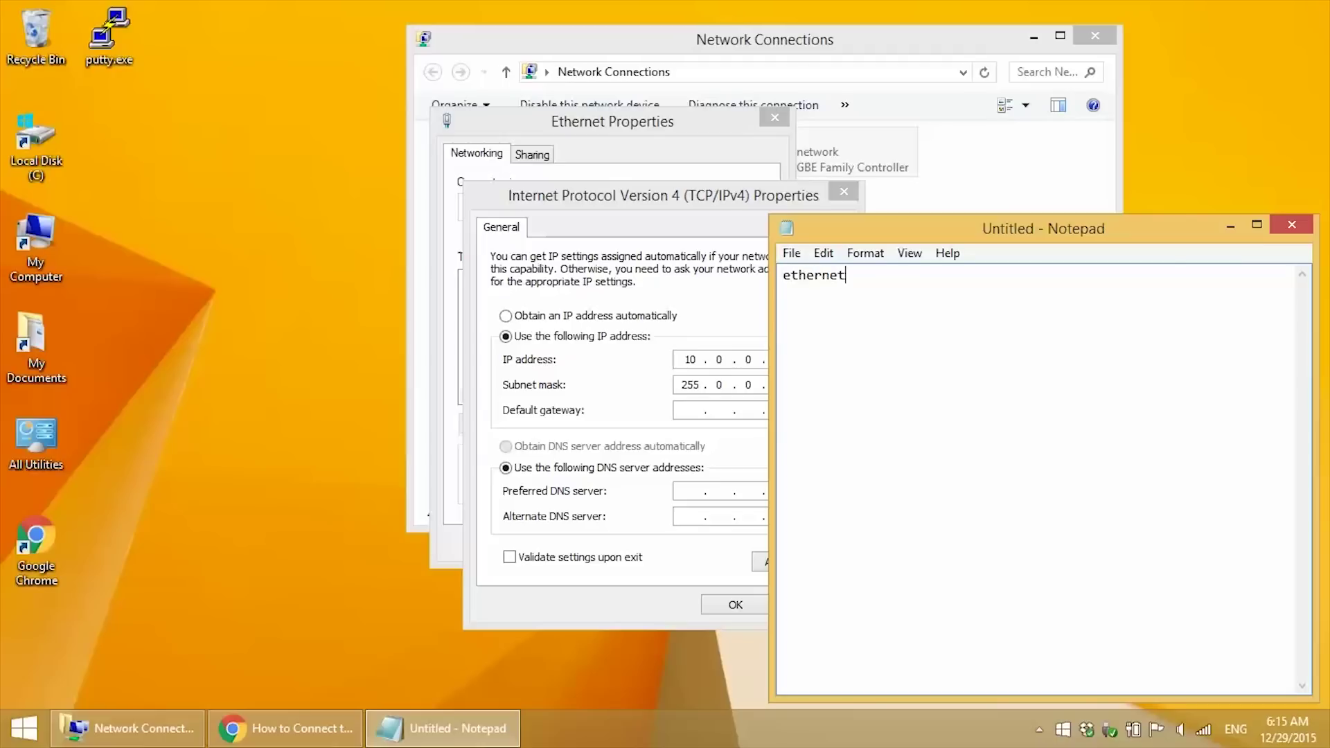
text( IP address: 10.0.0.6)
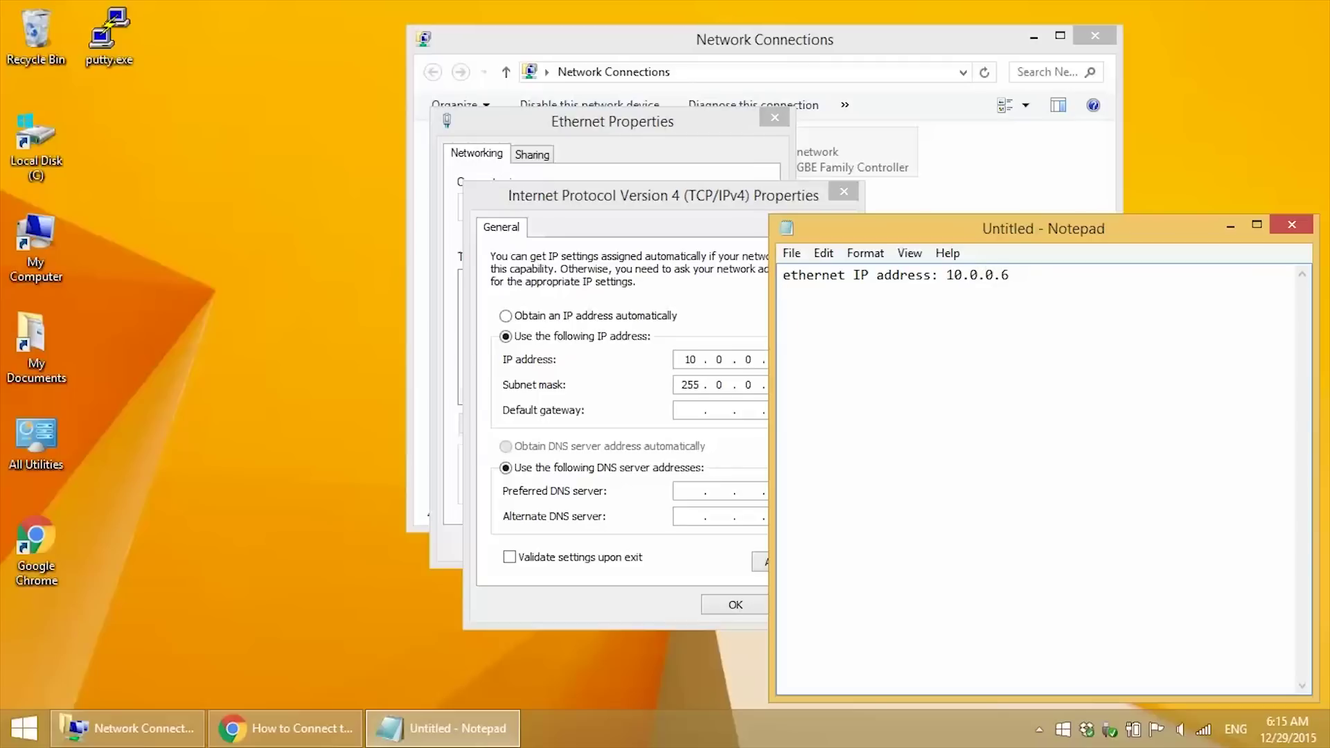
click(625, 208)
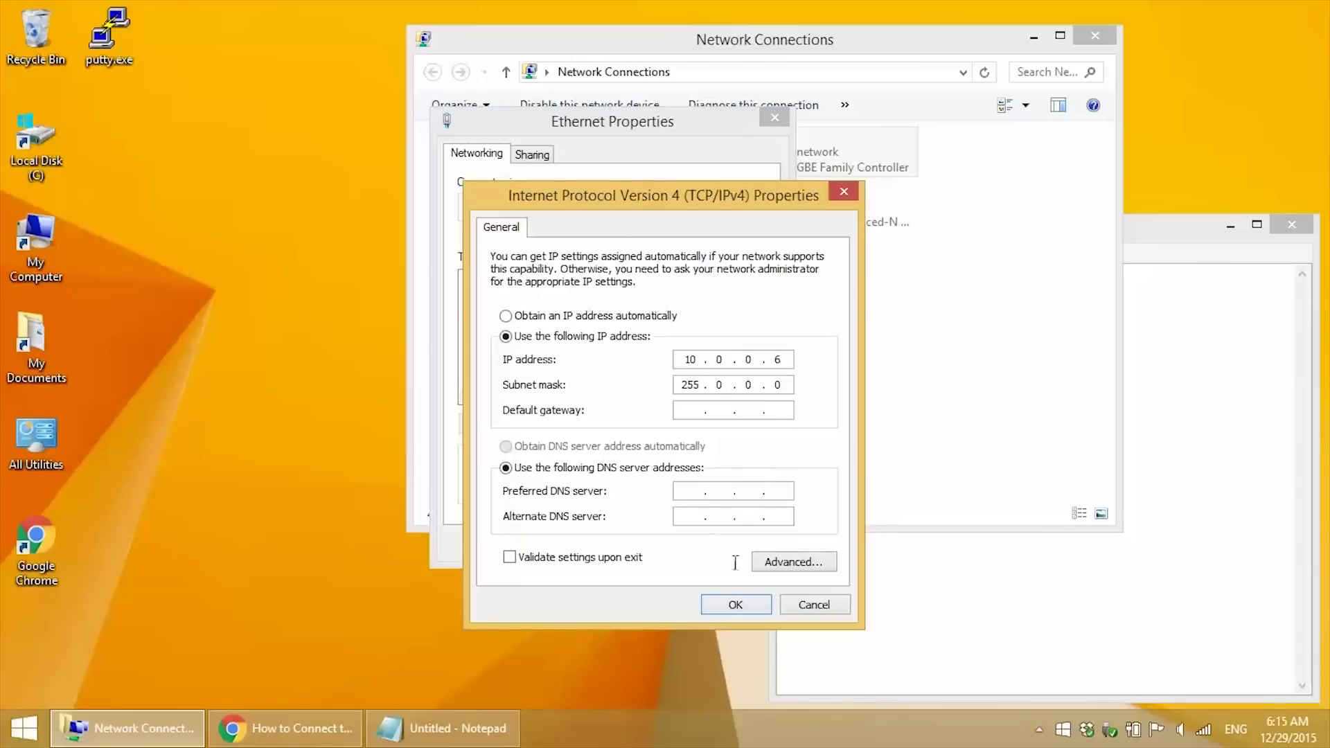
click(797, 613)
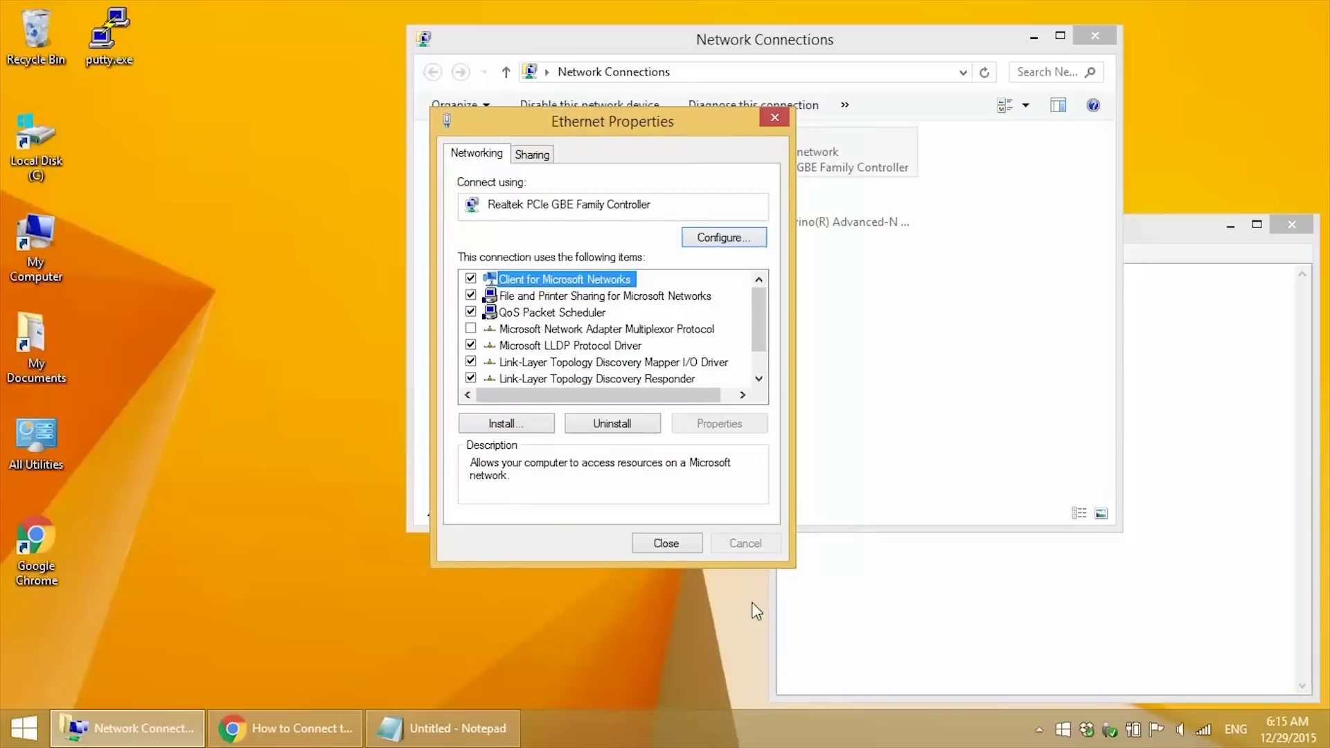
click(666, 543)
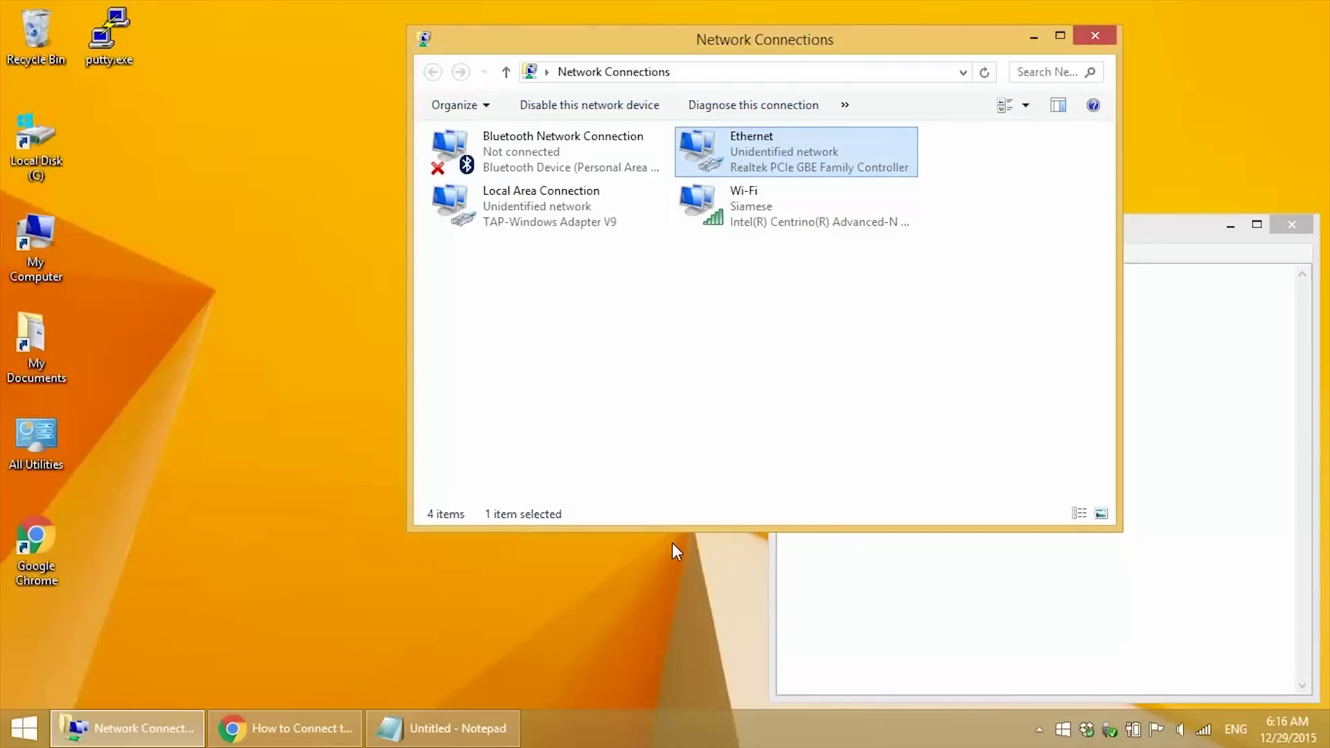
Step: Close Network Connections and run ipconfig in a Command Prompt to show adapter details
click(1096, 36)
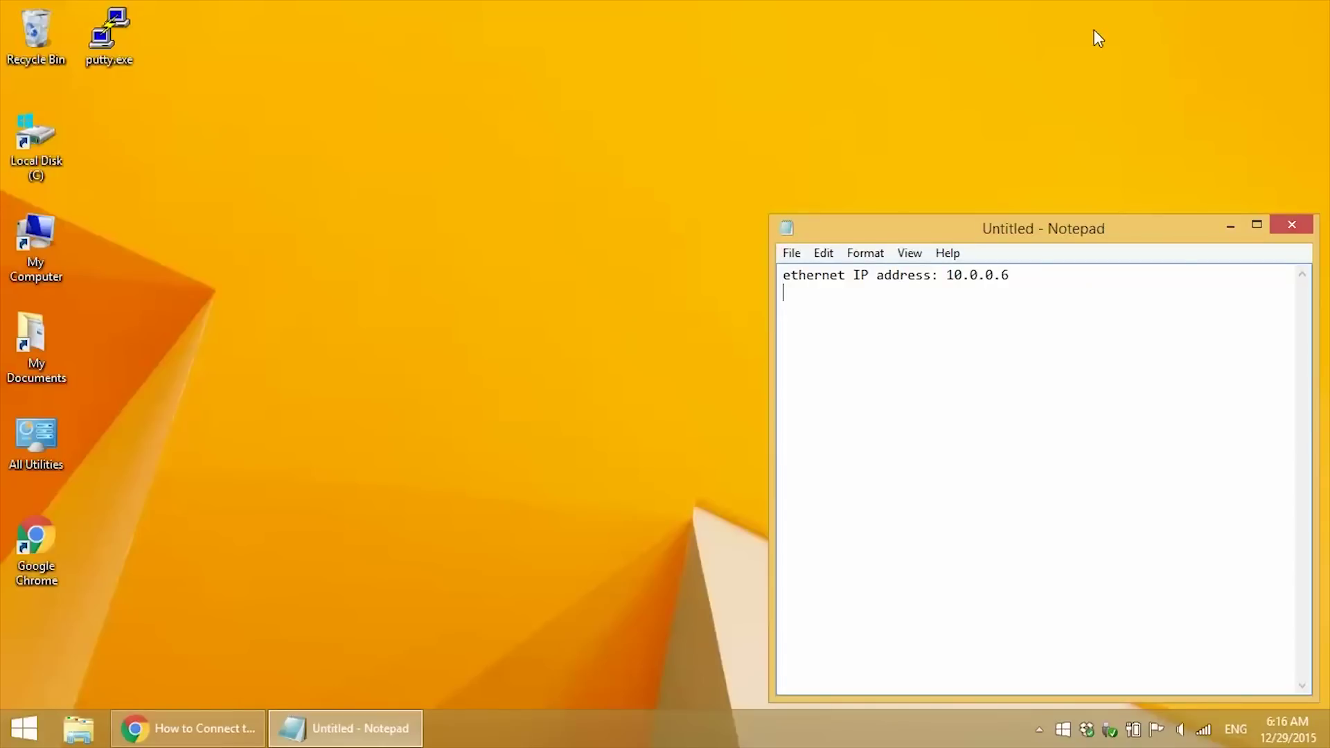
click(1235, 227)
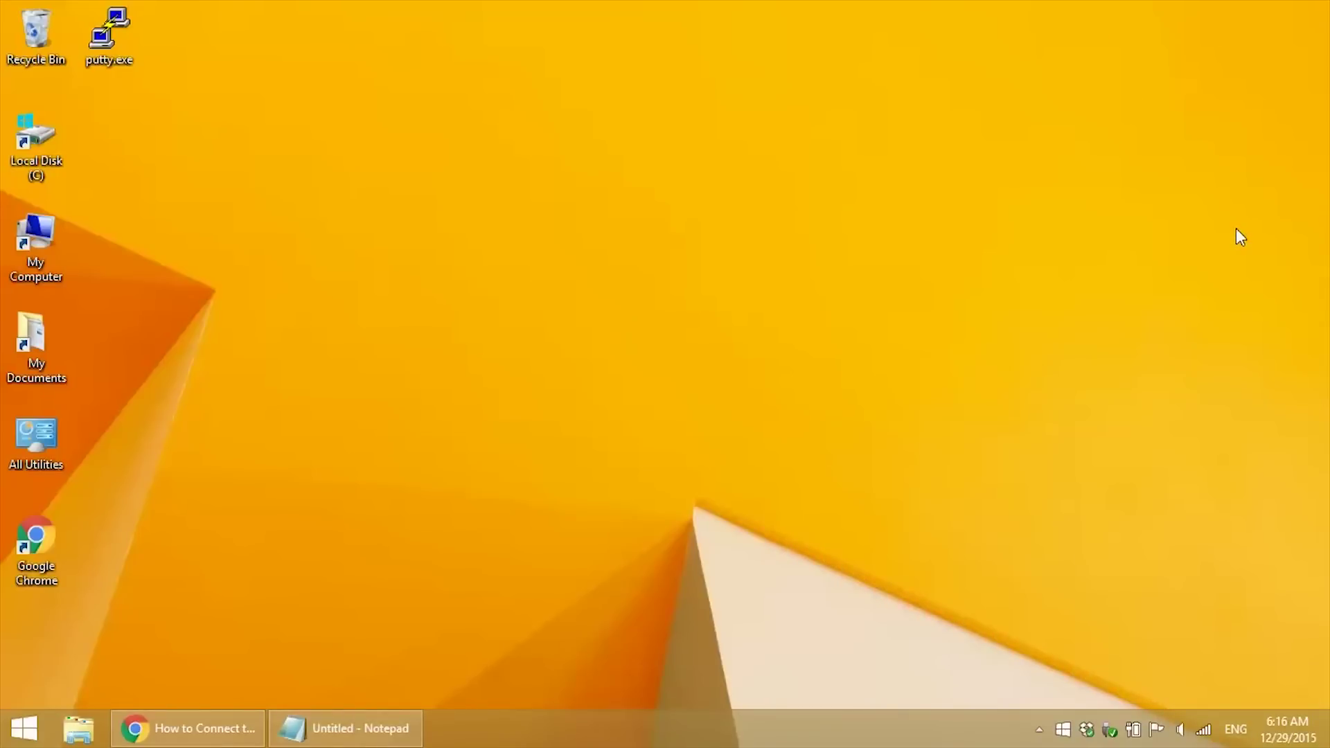
right_click(6, 744)
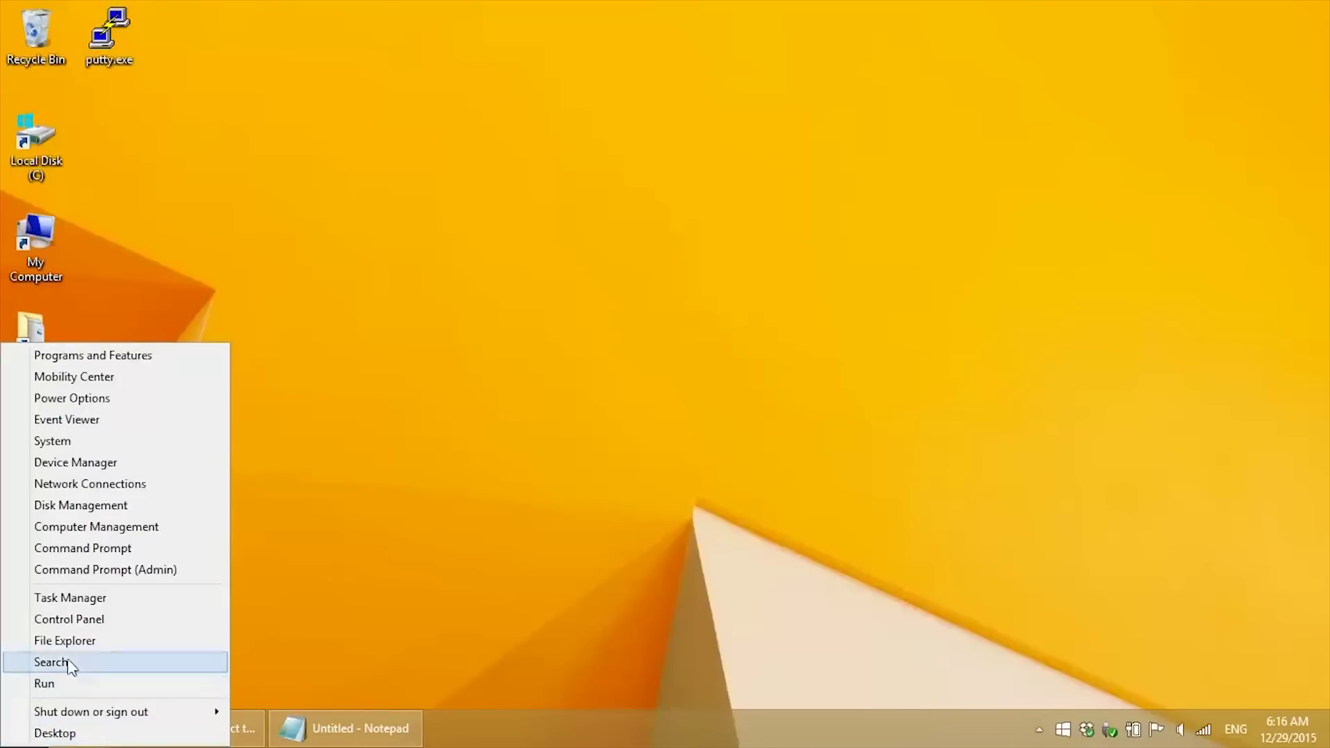
click(153, 550)
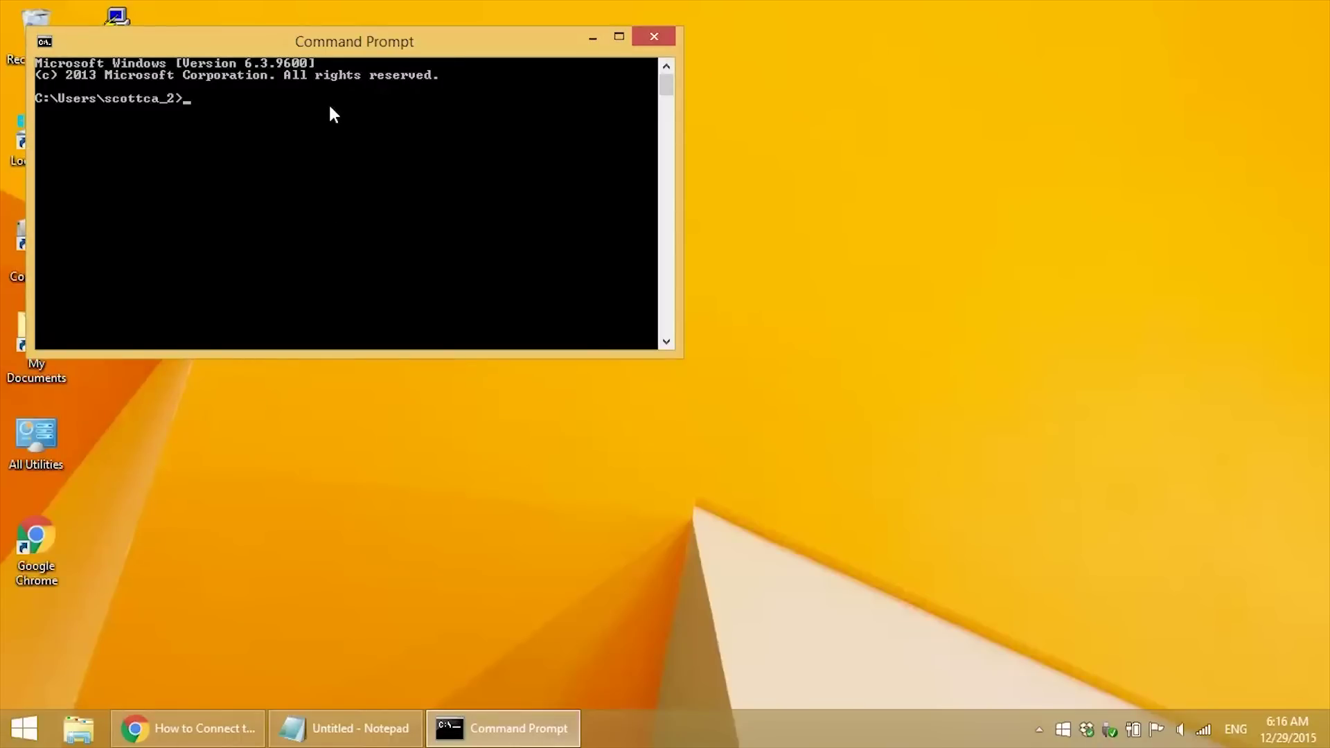
text(ipconfig)
key(Return)
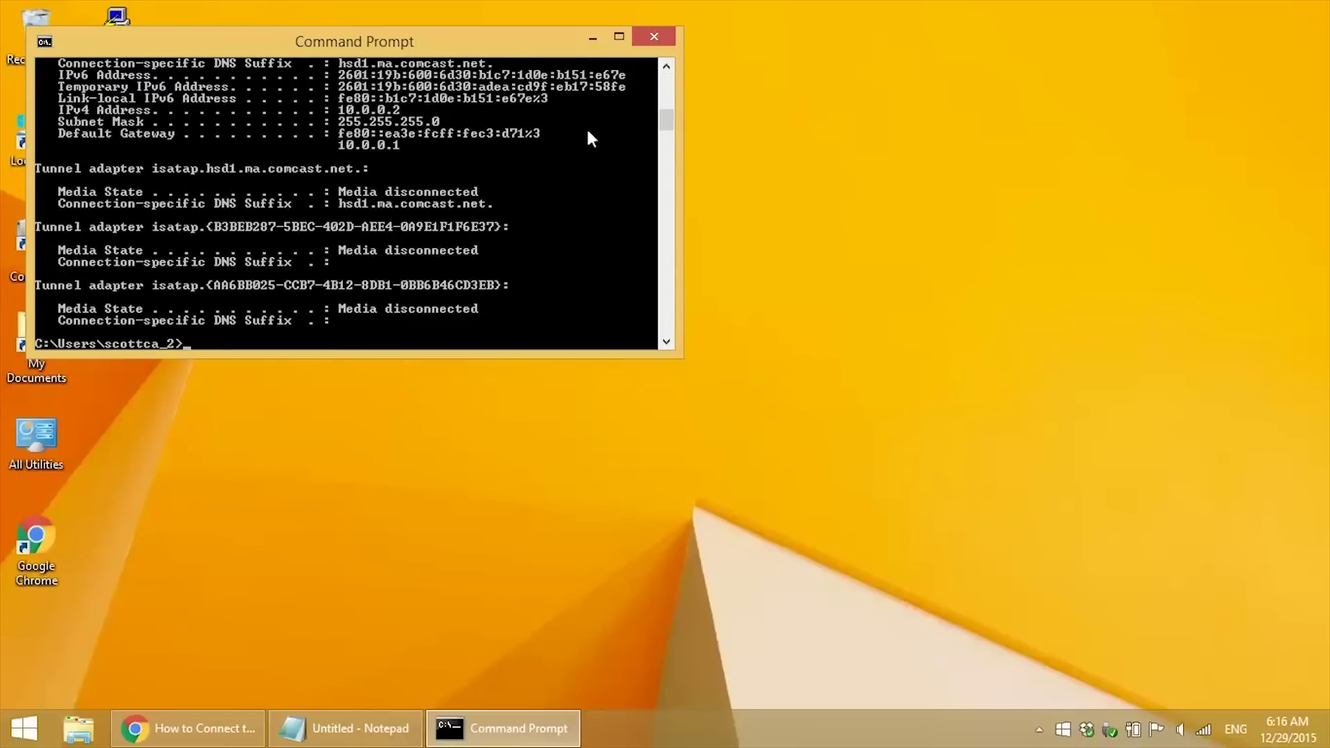
drag(670, 123, 671, 104)
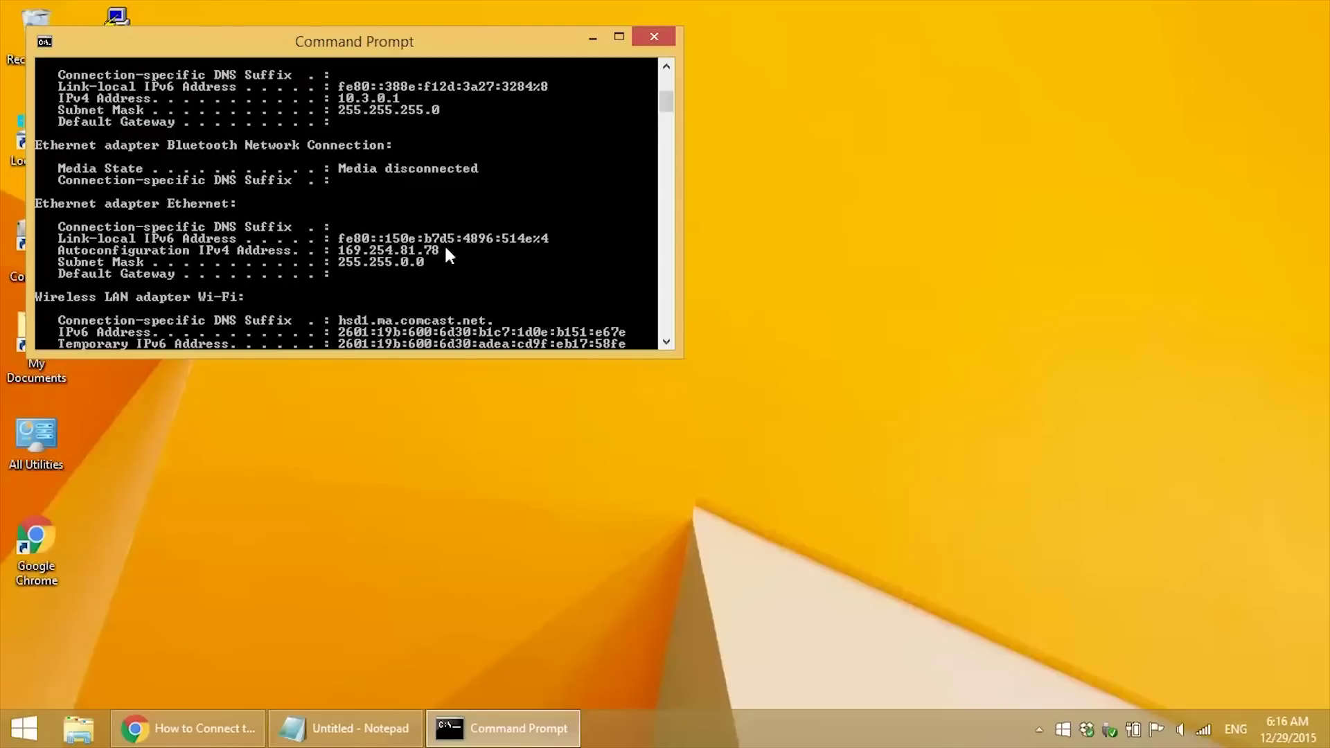
Step: Note 'autoconfiguration ipv4 address: 169.254.81.78' in Notepad
click(353, 727)
text(autoconfig)
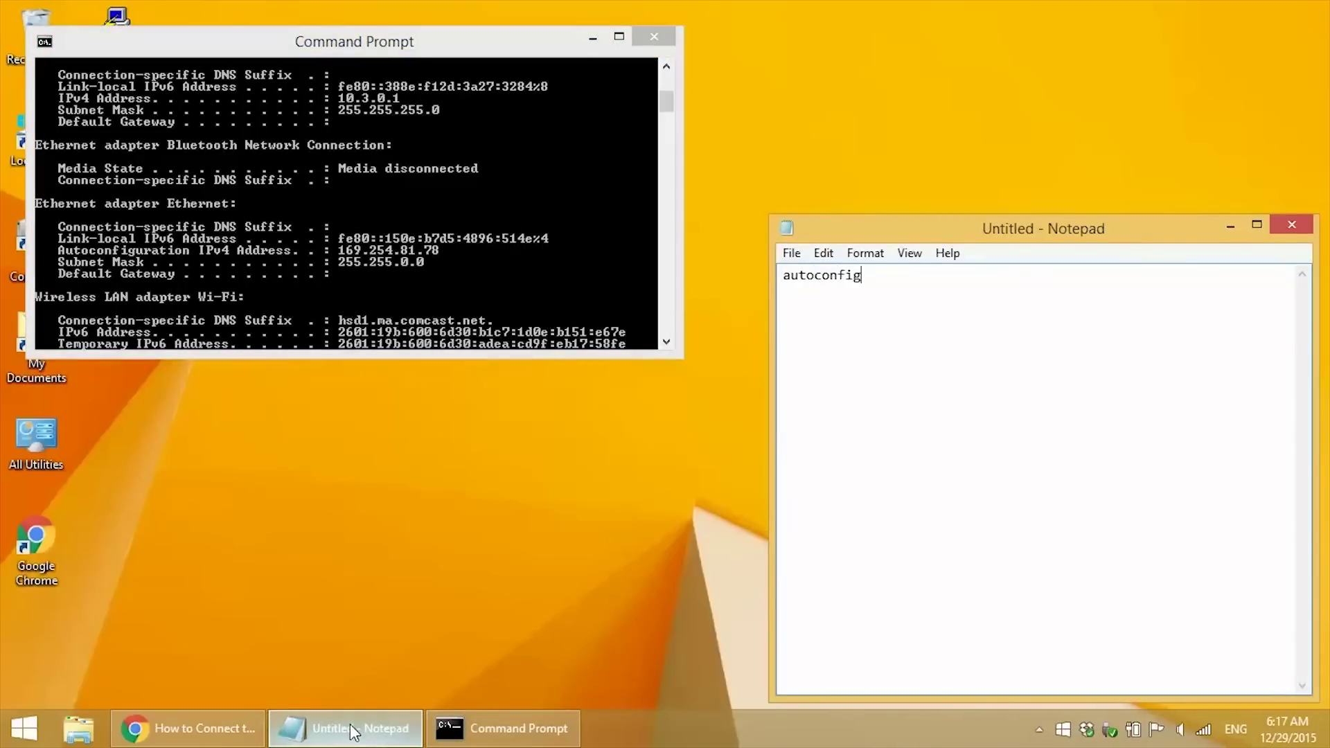
text(uration ipv4 address)
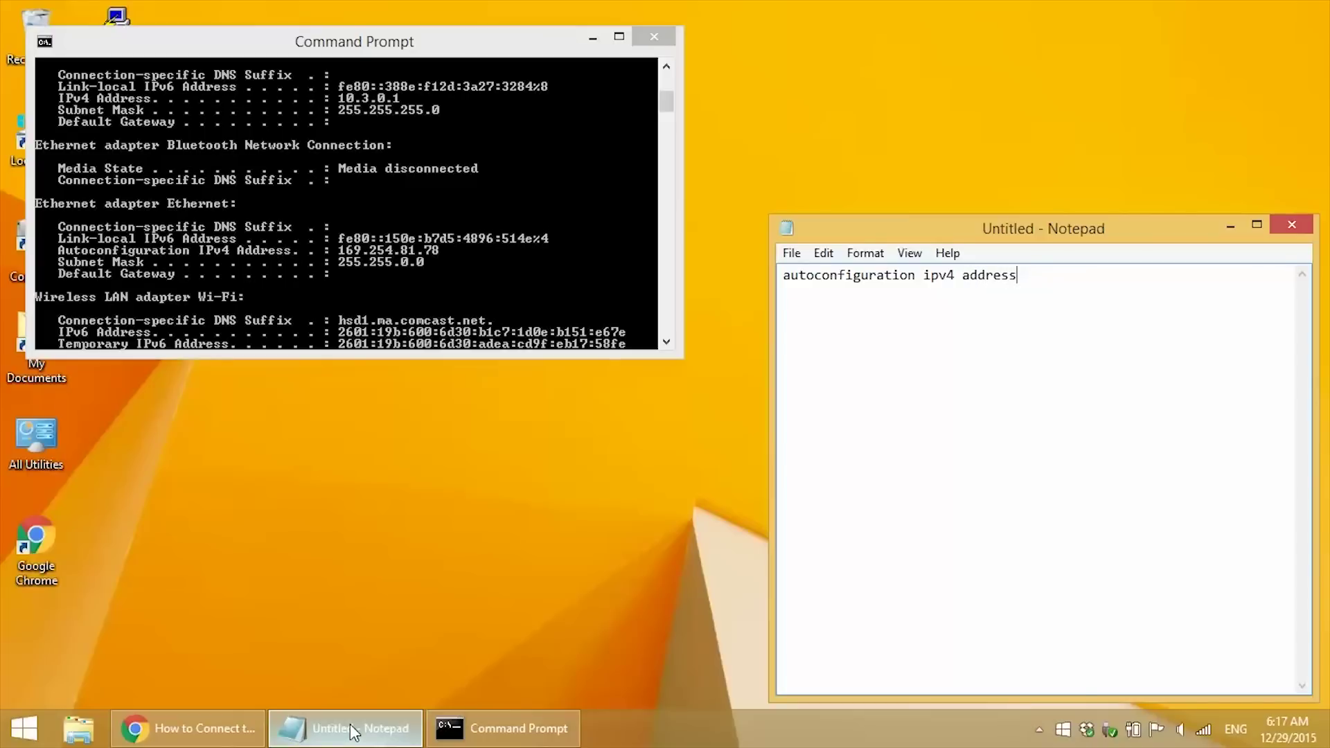
text(: 169.254.81.78)
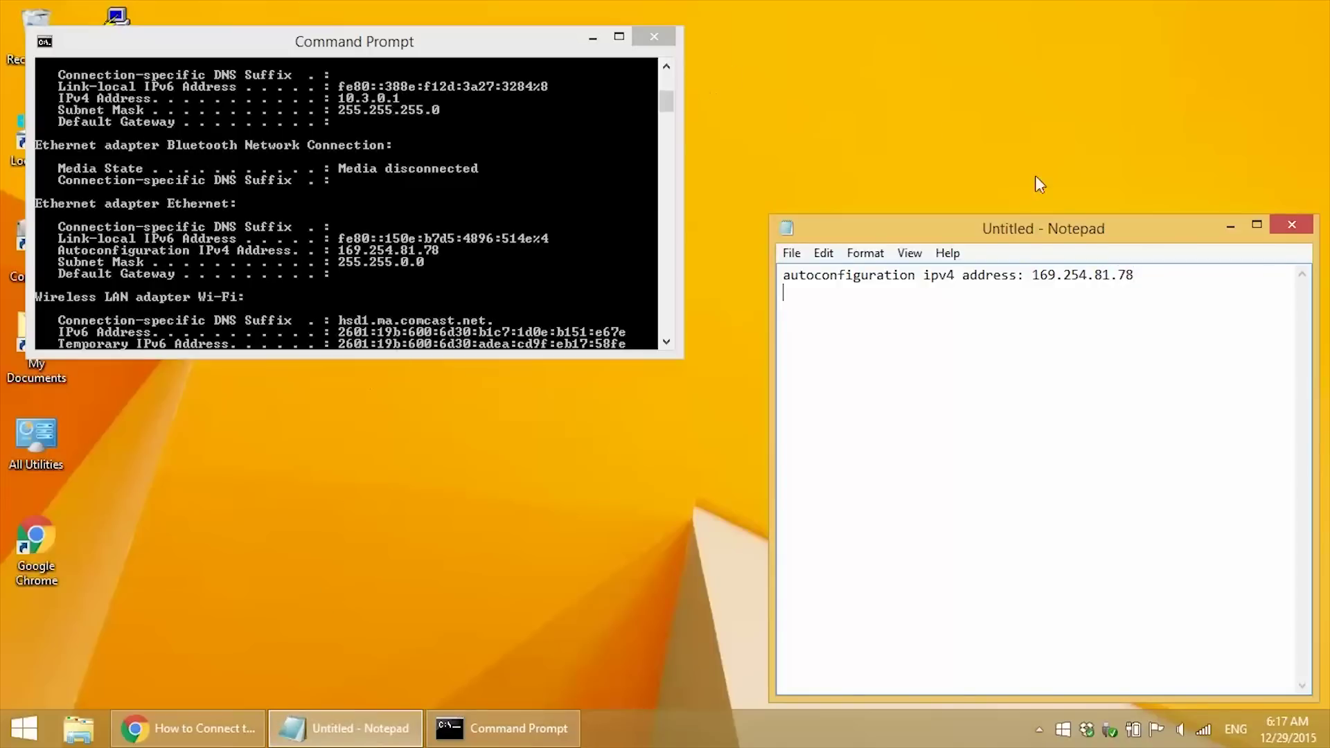
click(1231, 226)
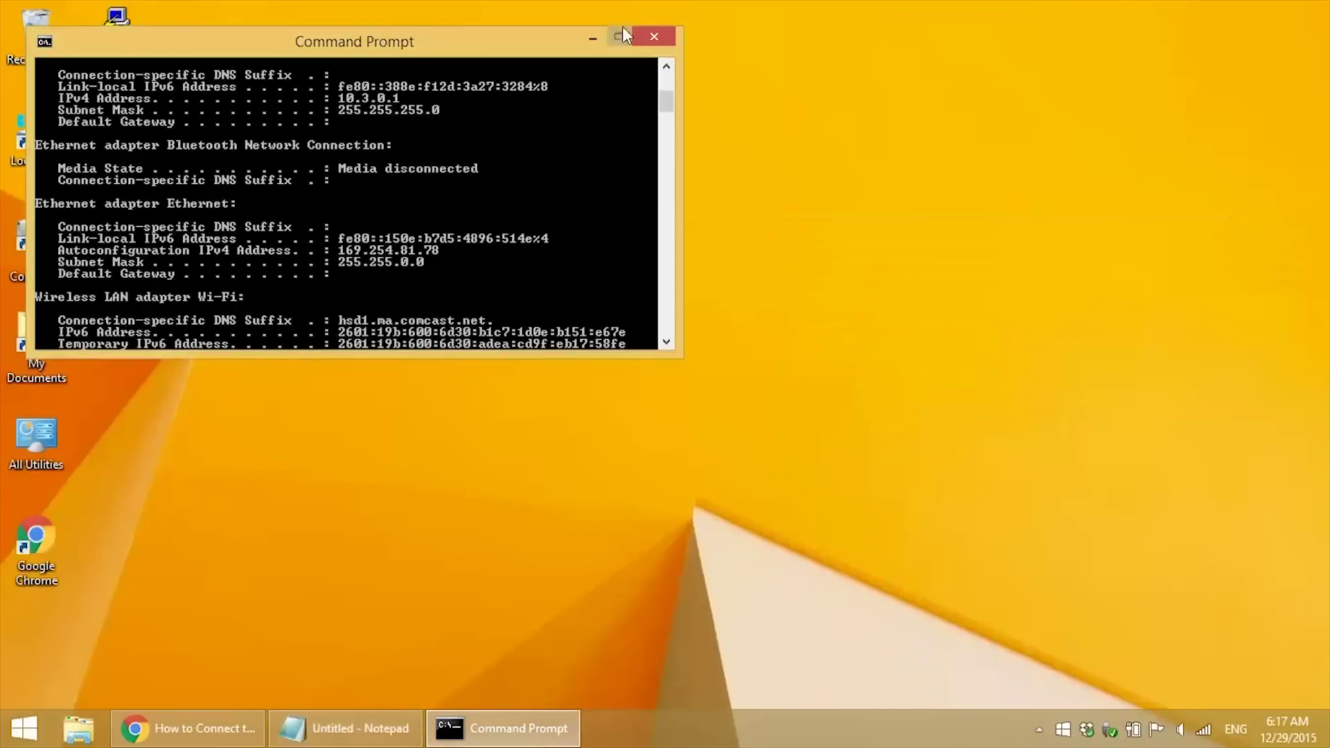
Step: Connect with PuTTY to the Raspberry Pi at 10.0.0.14 and log in as pi
click(644, 35)
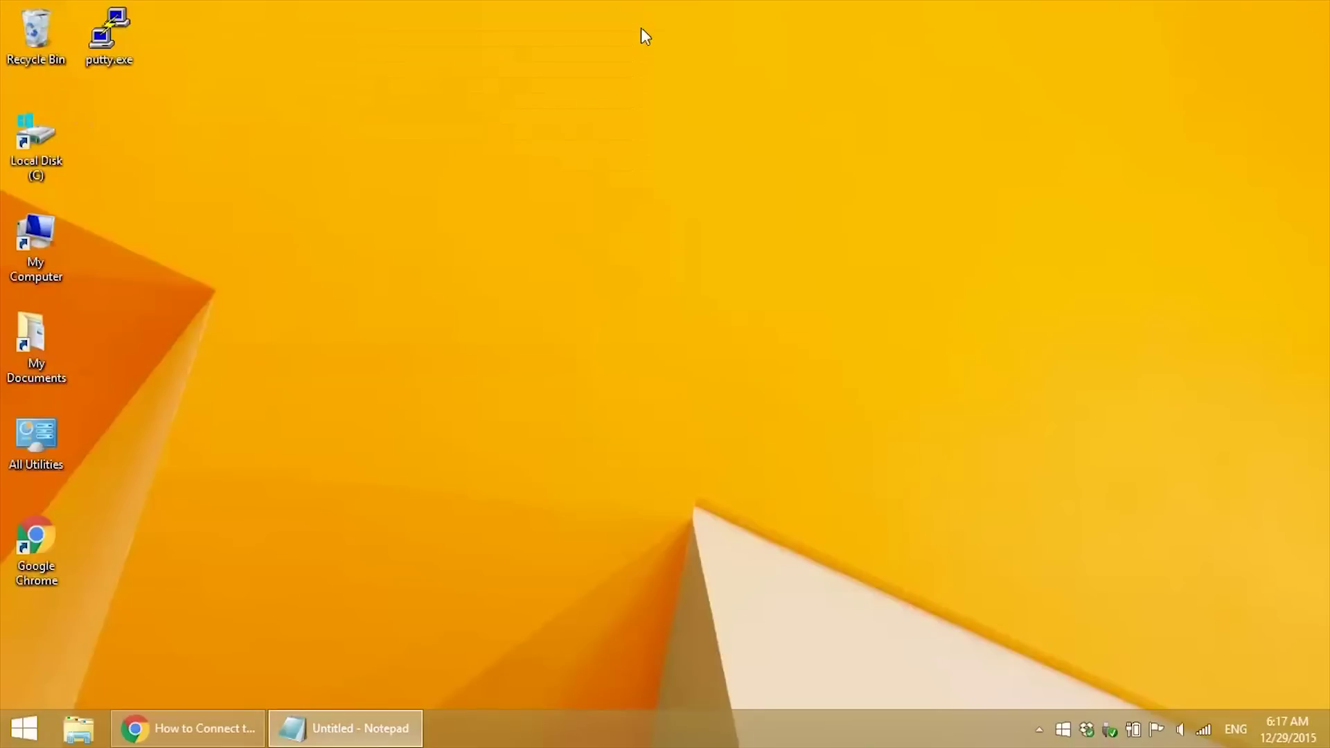
double_click(87, 42)
text(10.0.0)
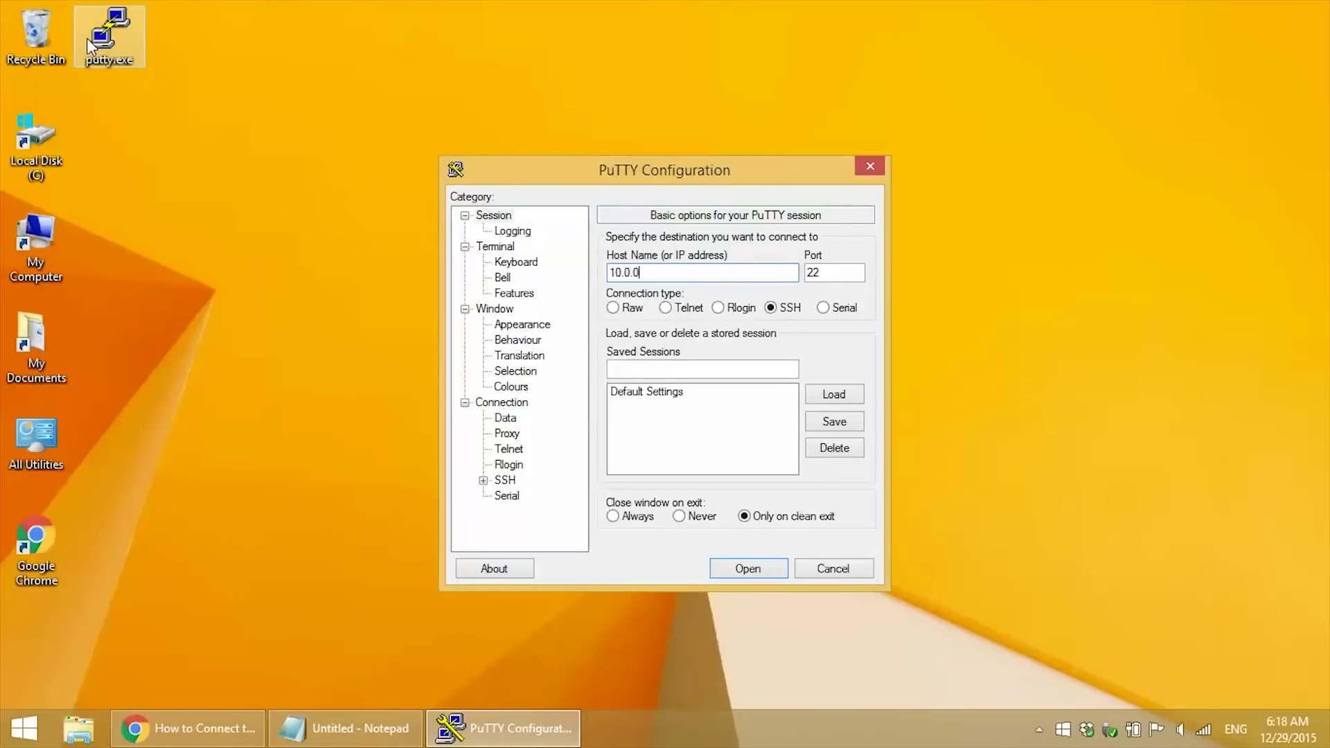
text(.14)
key(Return)
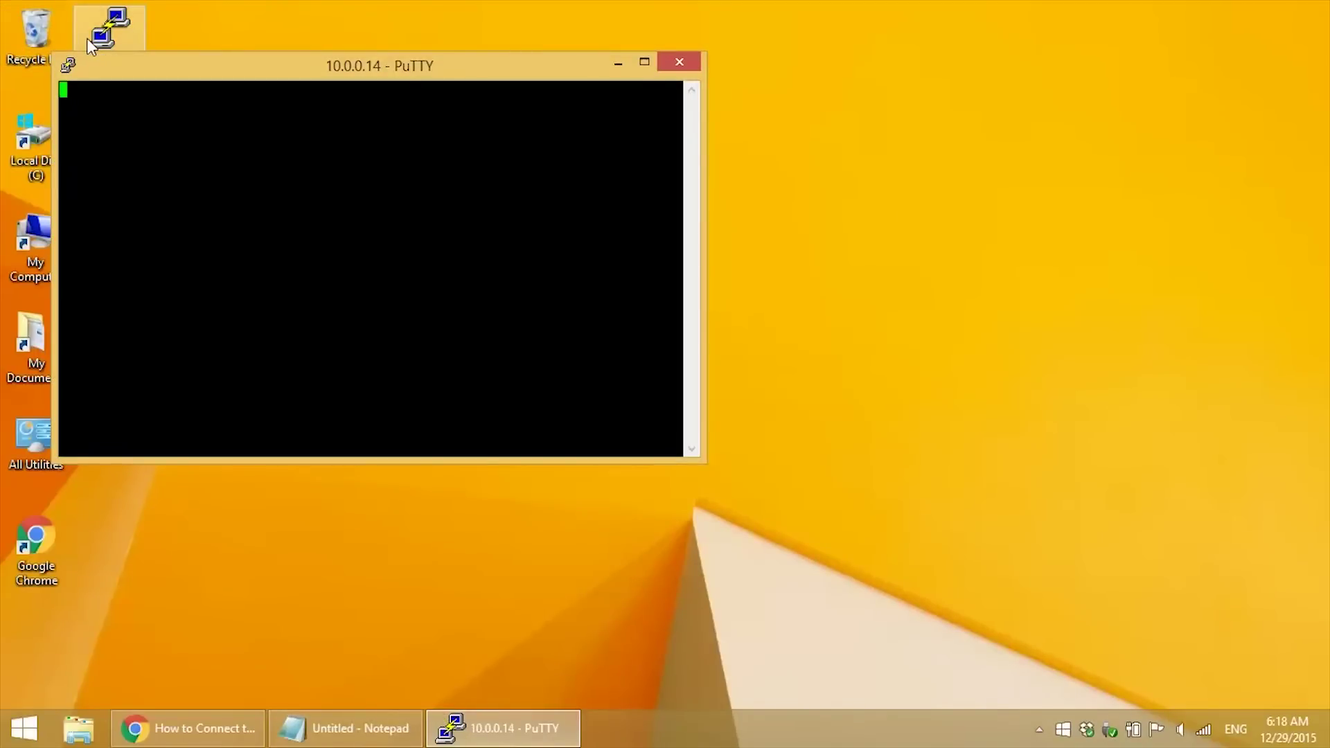
text(pi)
key(Return)
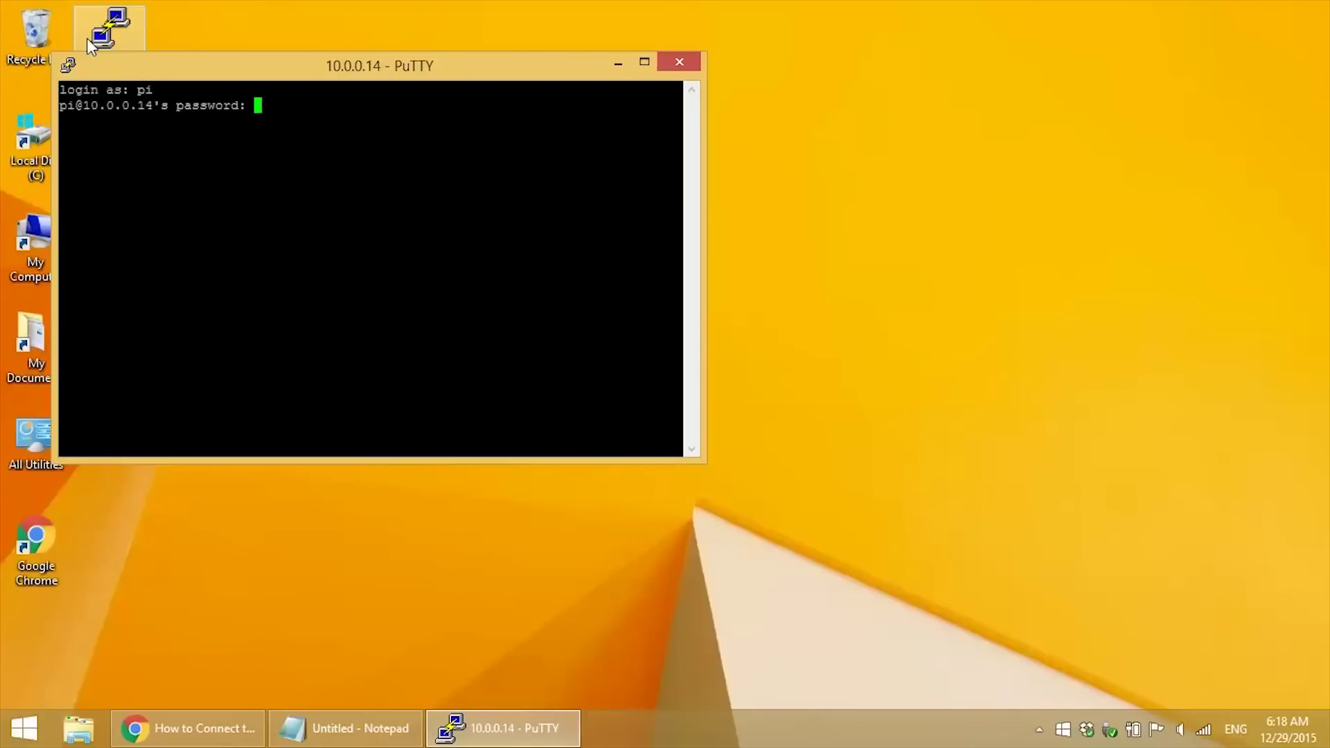
key(Return)
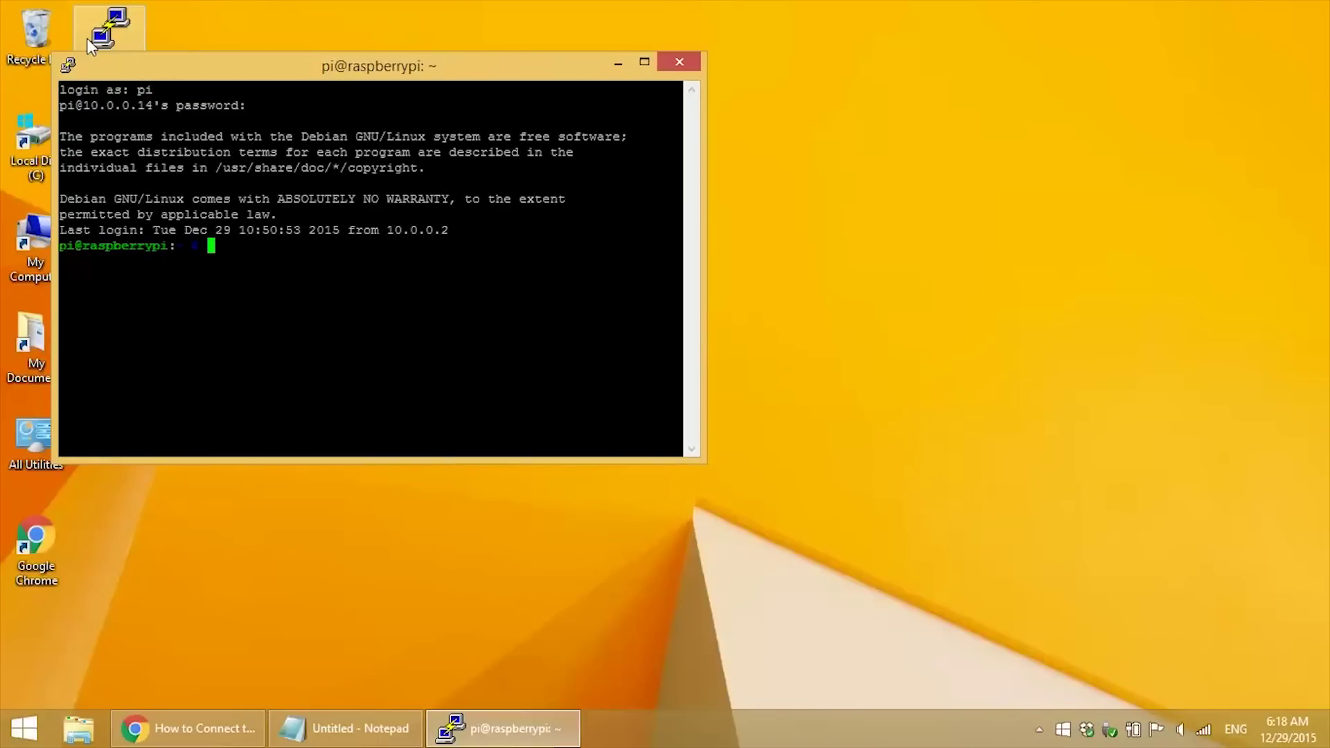
Step: Run 'route -ne' and highlight gateway 10.0.0.1 for the eth0 and wlan0 rows
text(route -ne)
key(Return)
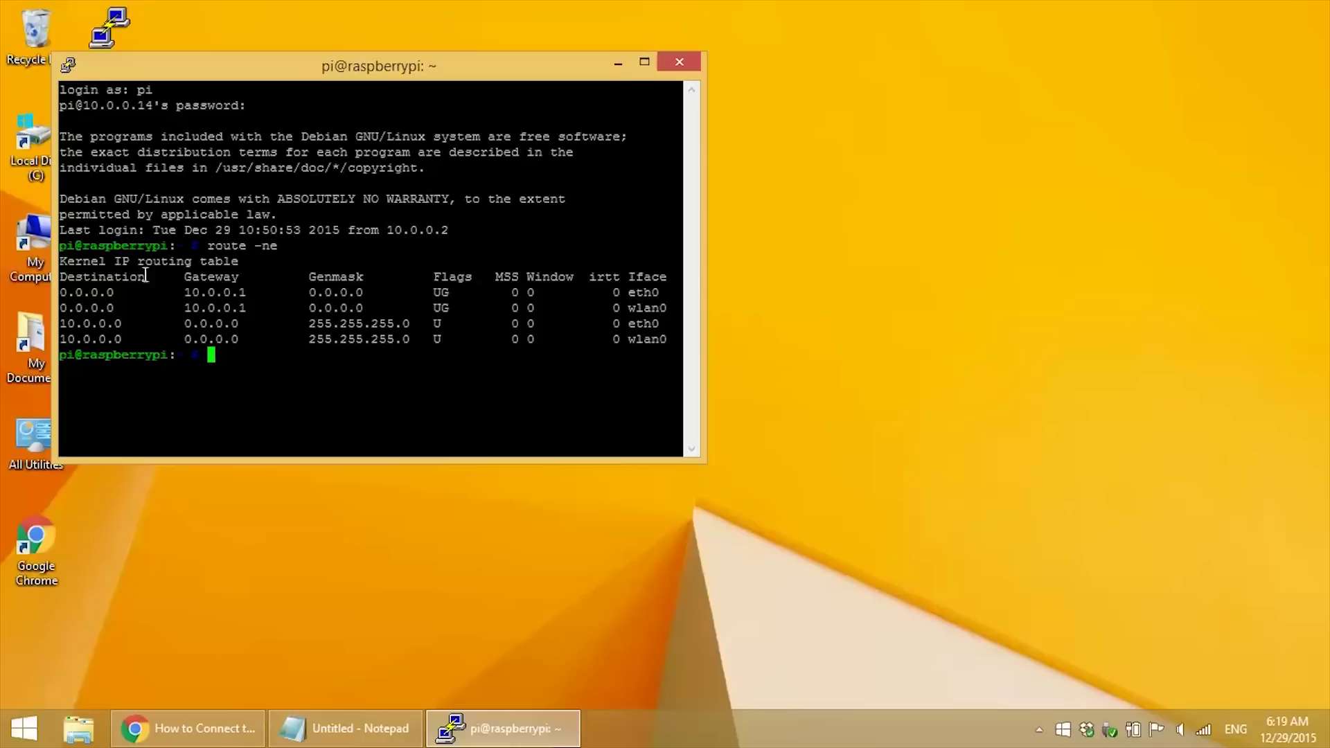
drag(177, 292, 243, 291)
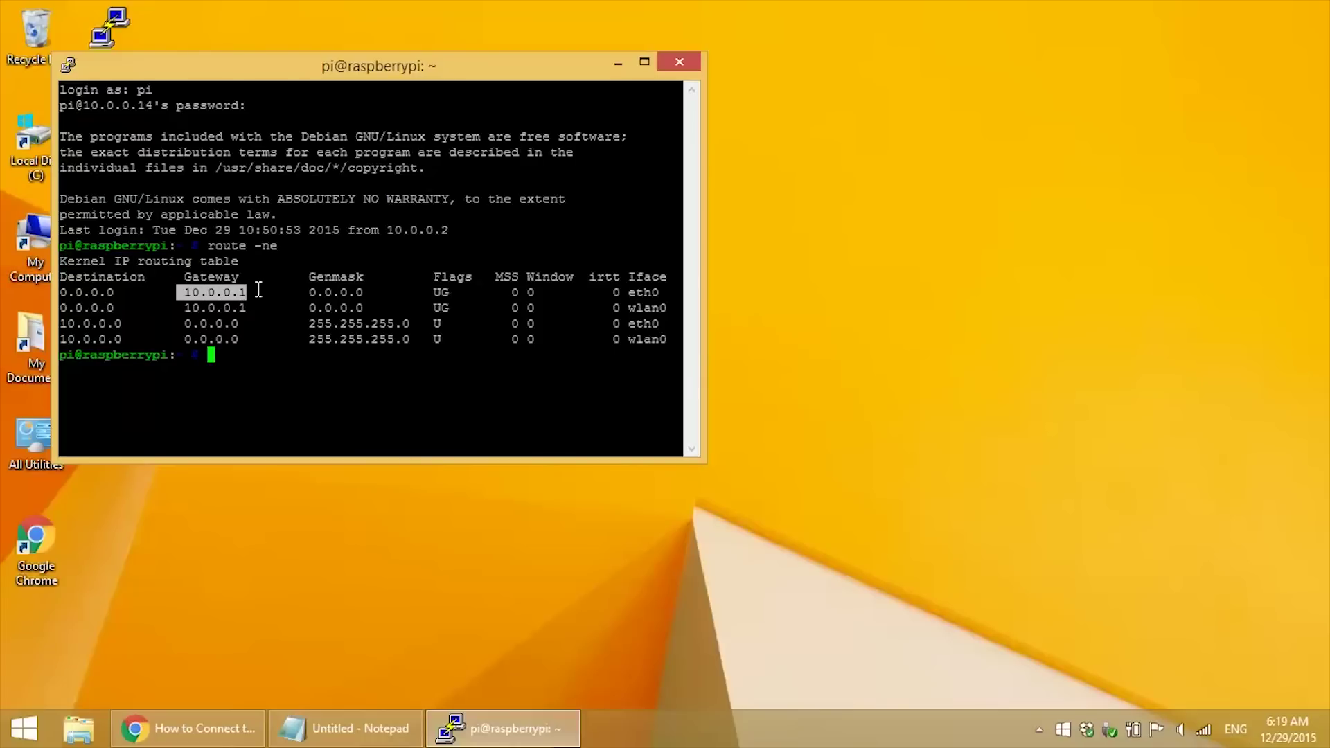
drag(629, 292, 660, 293)
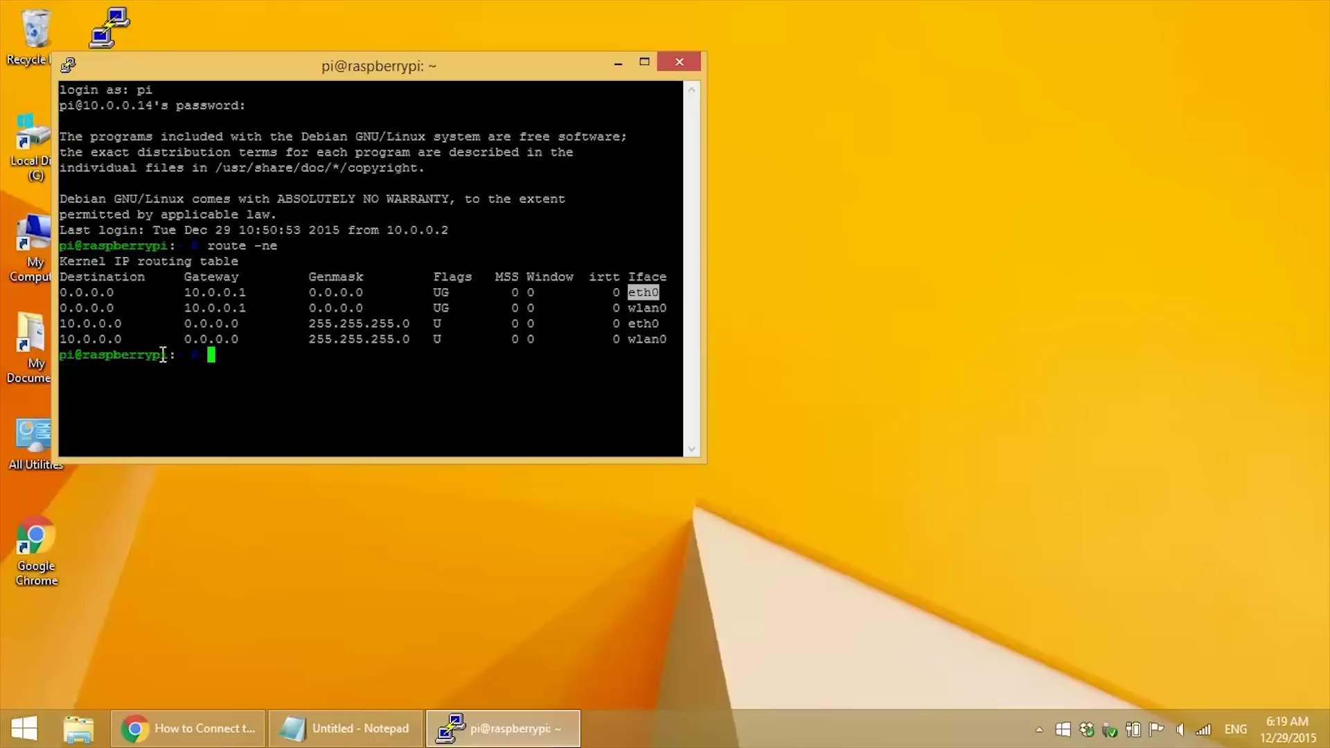
drag(184, 309, 246, 310)
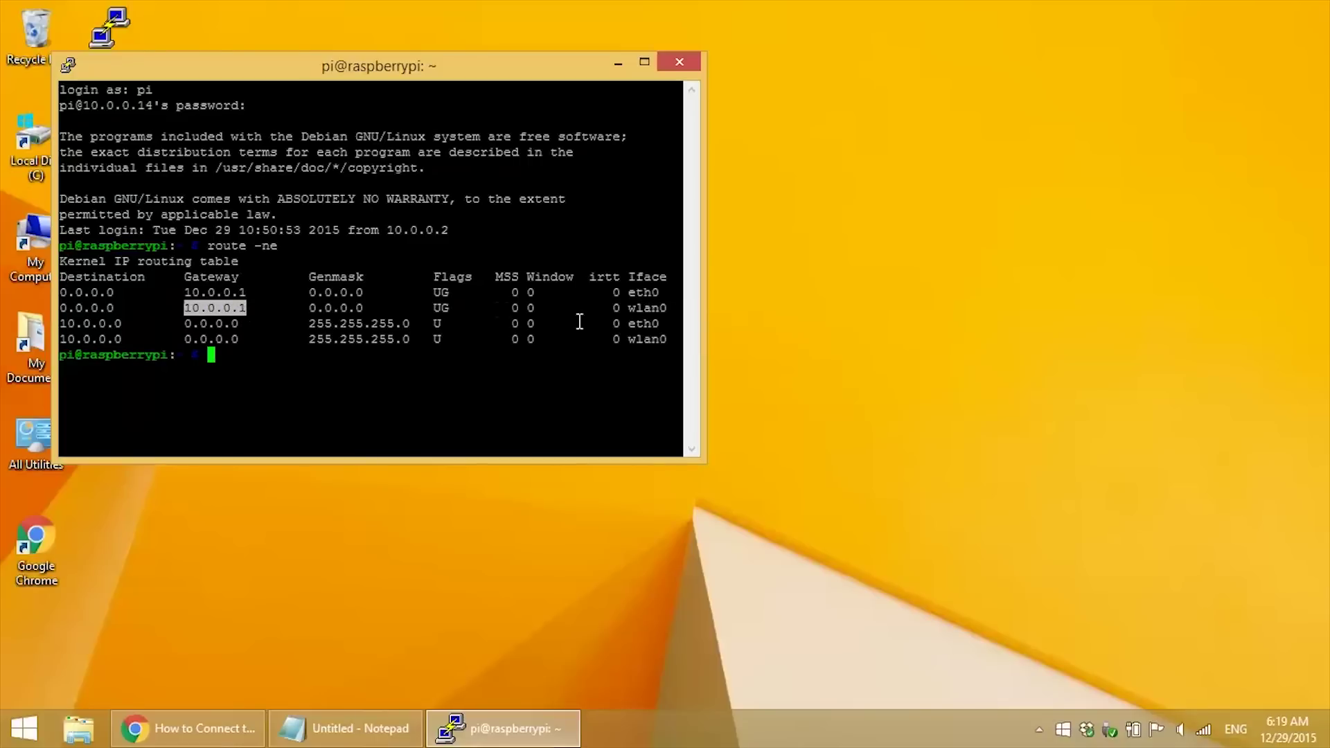
Step: Add 'default gateway: 10.0.0.1' as a new line in the Notepad notes
drag(621, 308, 665, 310)
click(676, 311)
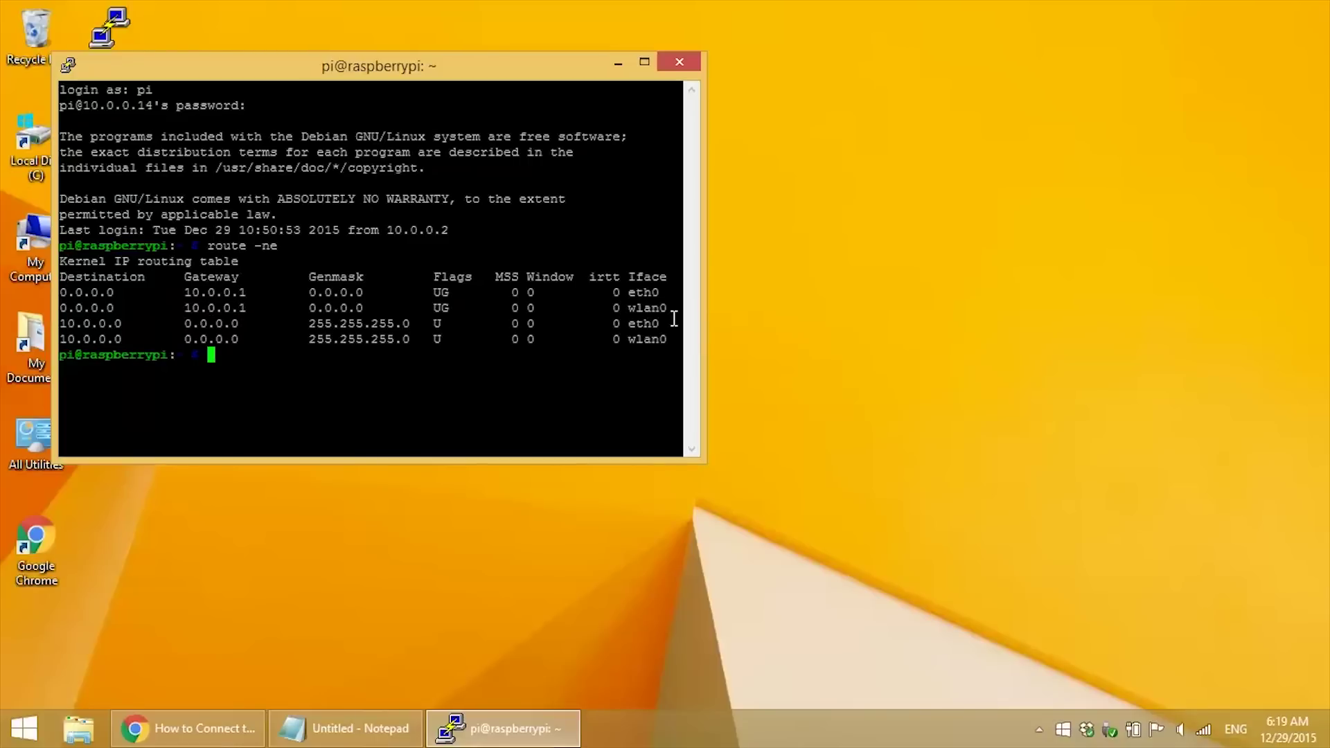
click(367, 724)
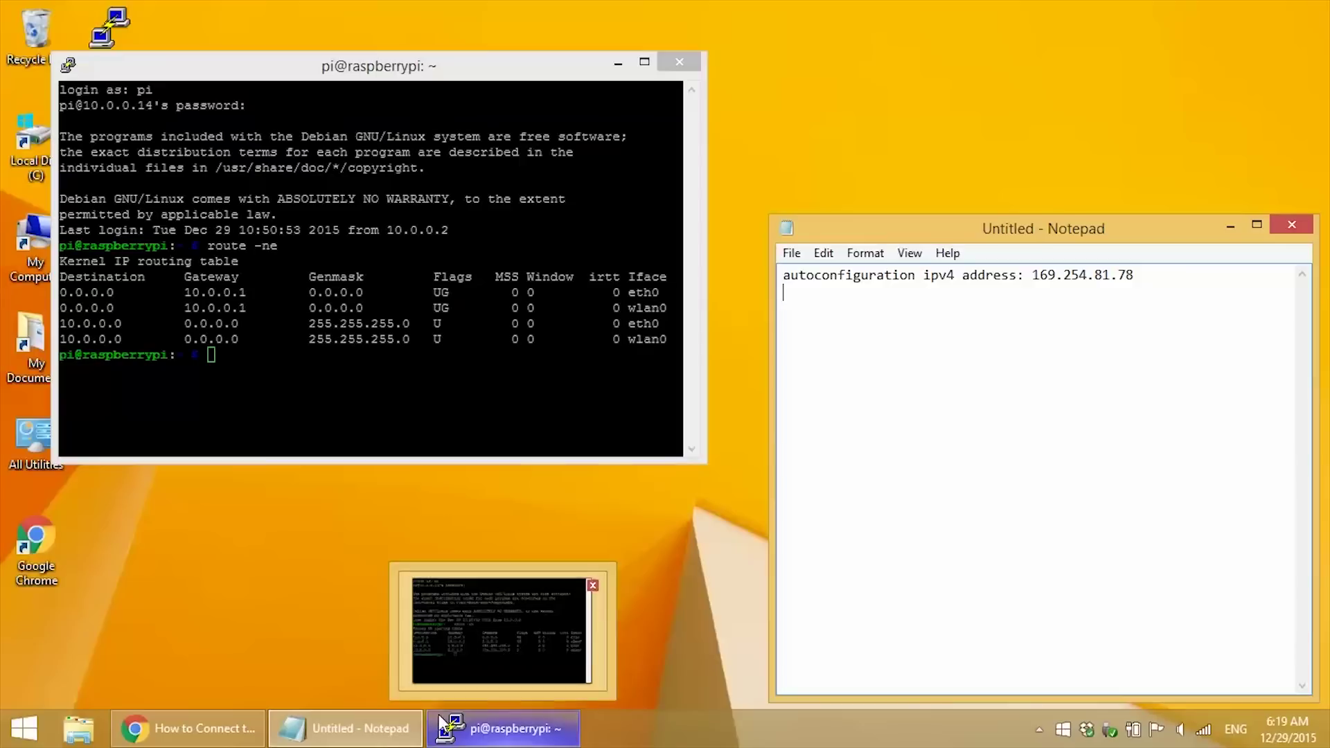
text(default gateway)
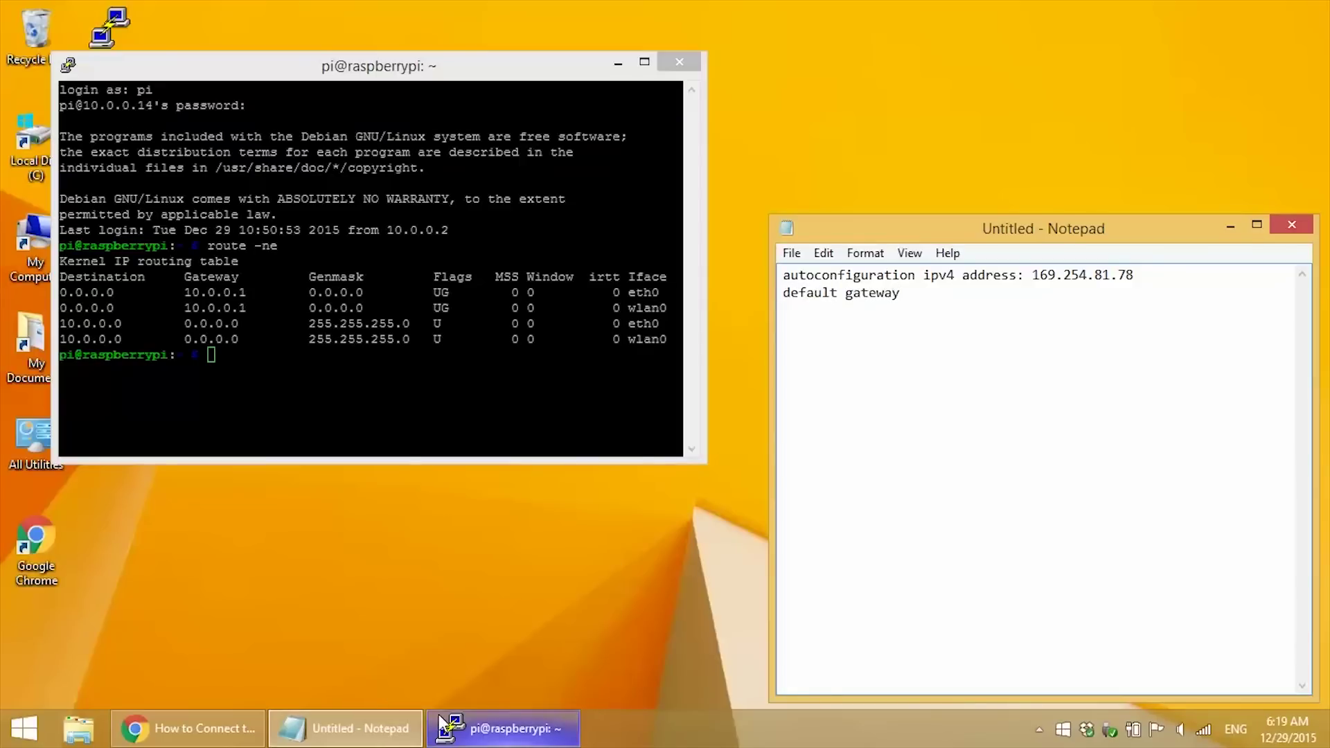
text(: 10.0.0.1)
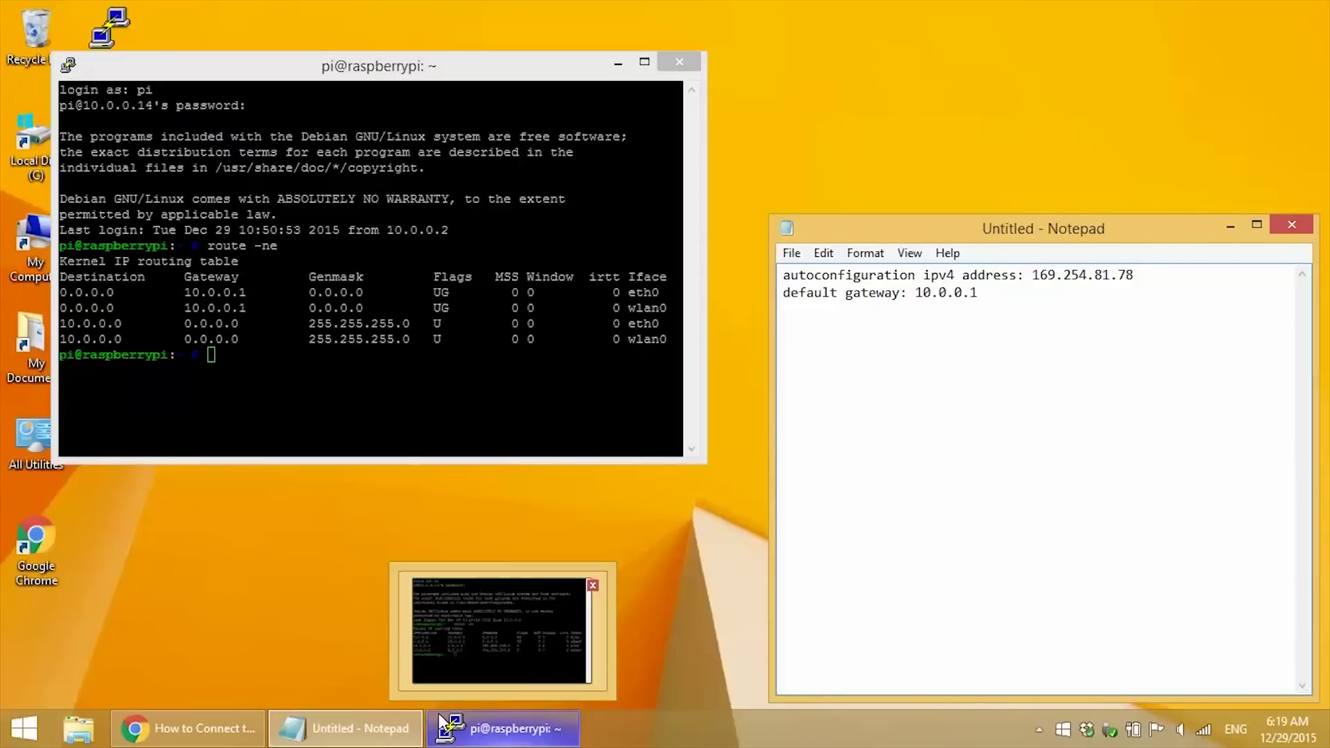
click(237, 367)
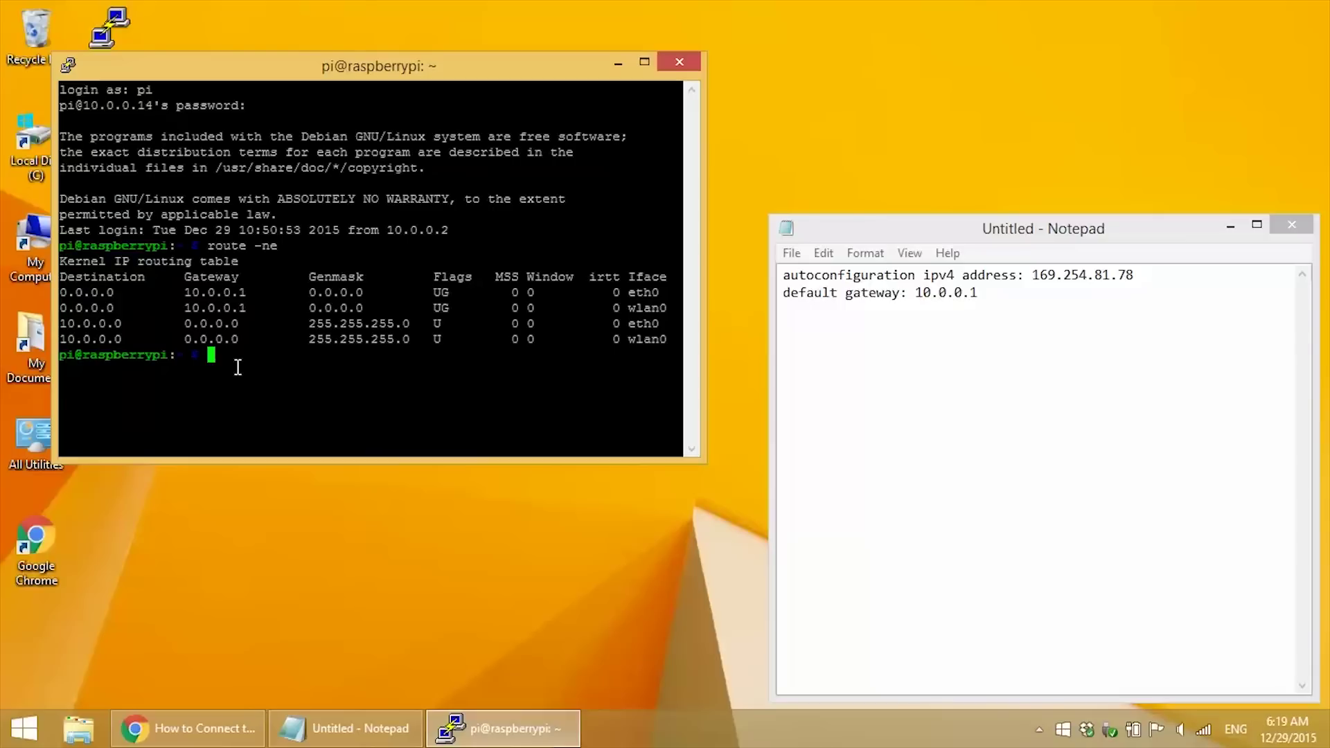
Step: Print /etc/resolv.conf and paste its four nameserver lines (75.75.75.75, 75.75.76.76, IPv6 pair) into Notepad
text(cat /etc/resolv.conf)
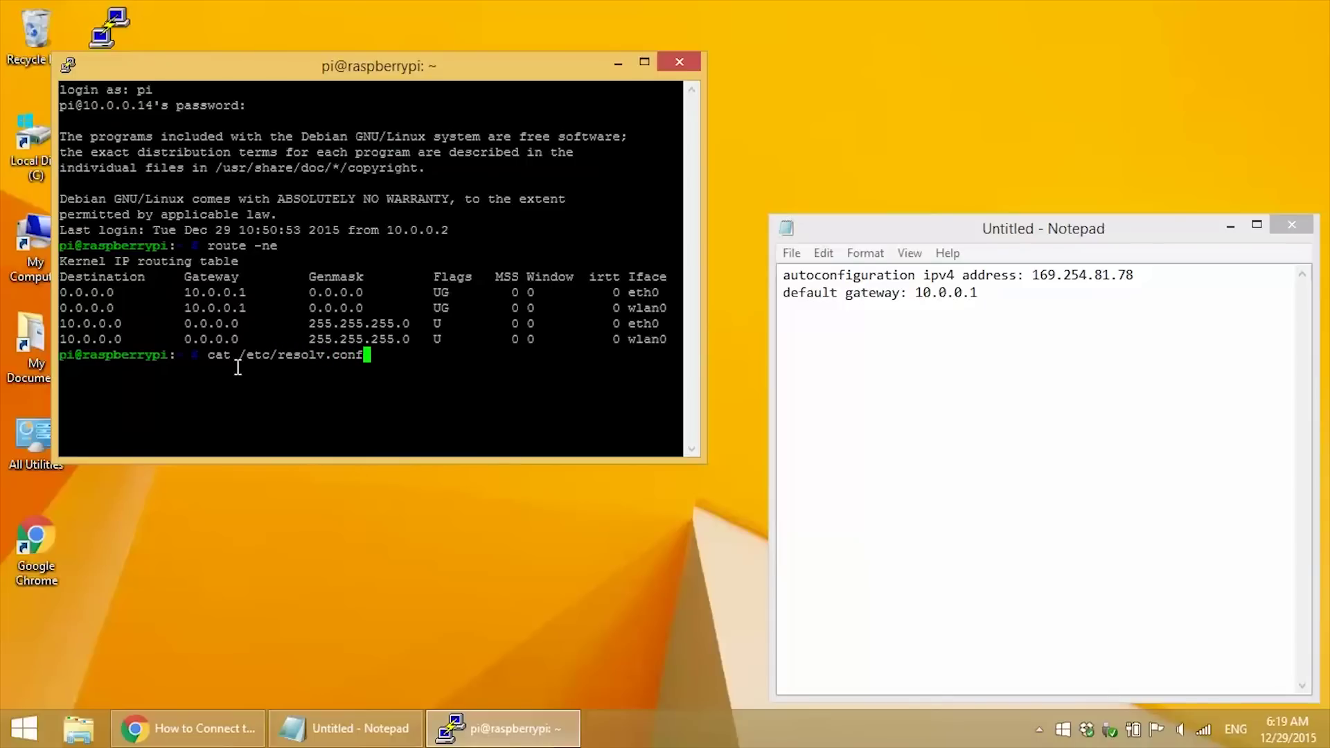
key(Return)
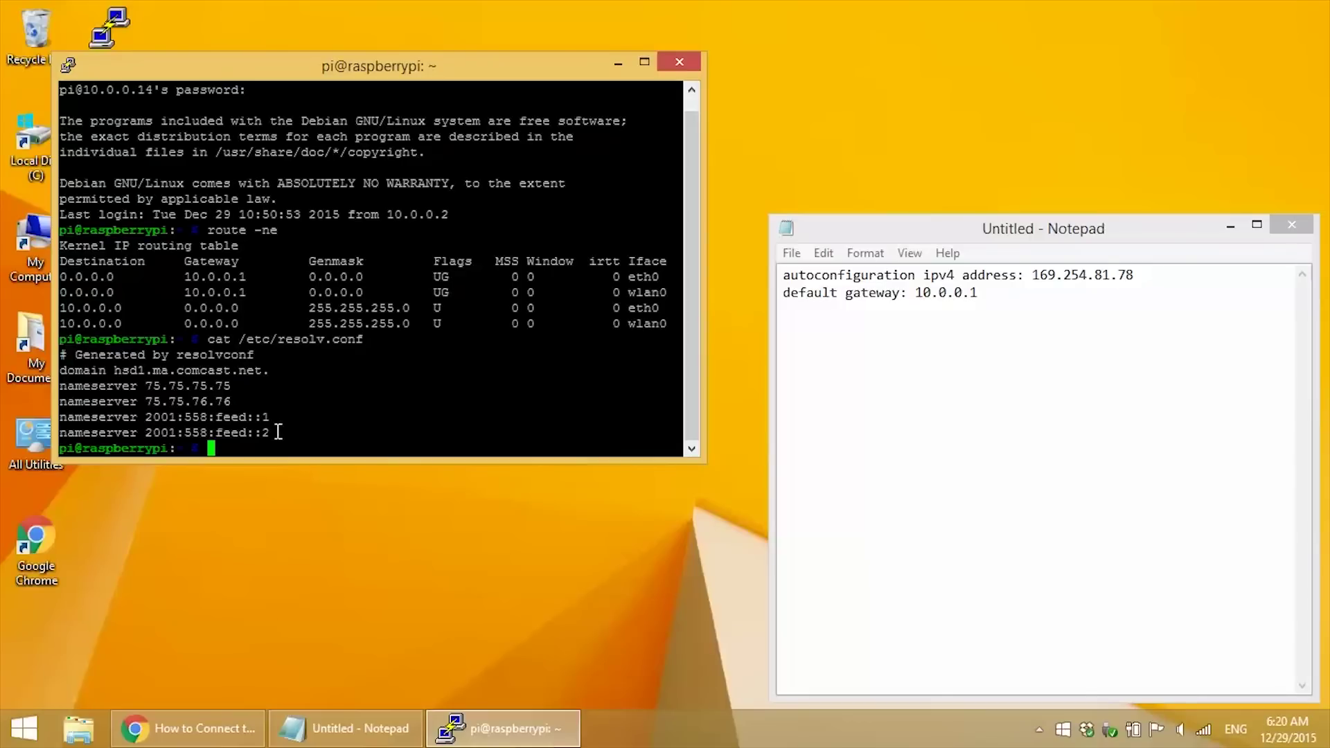
drag(272, 431, 62, 386)
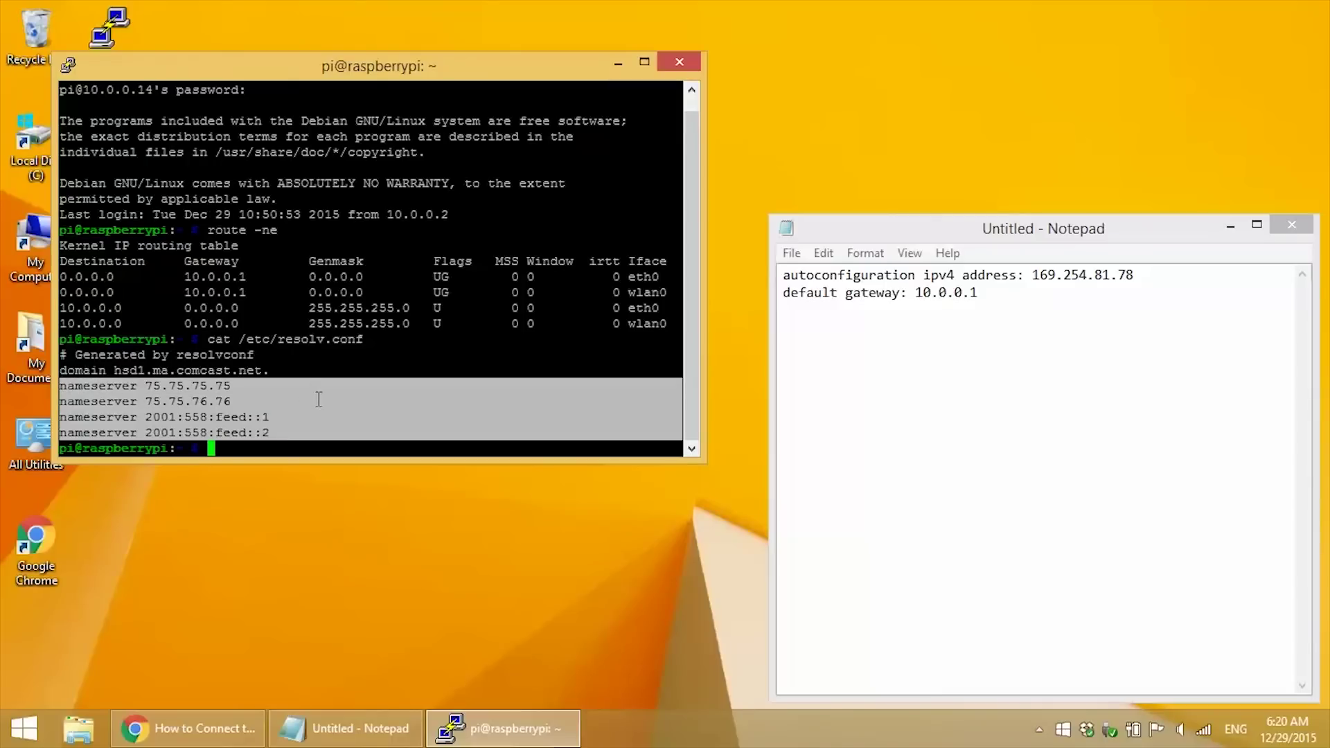
key(ctrl+c)
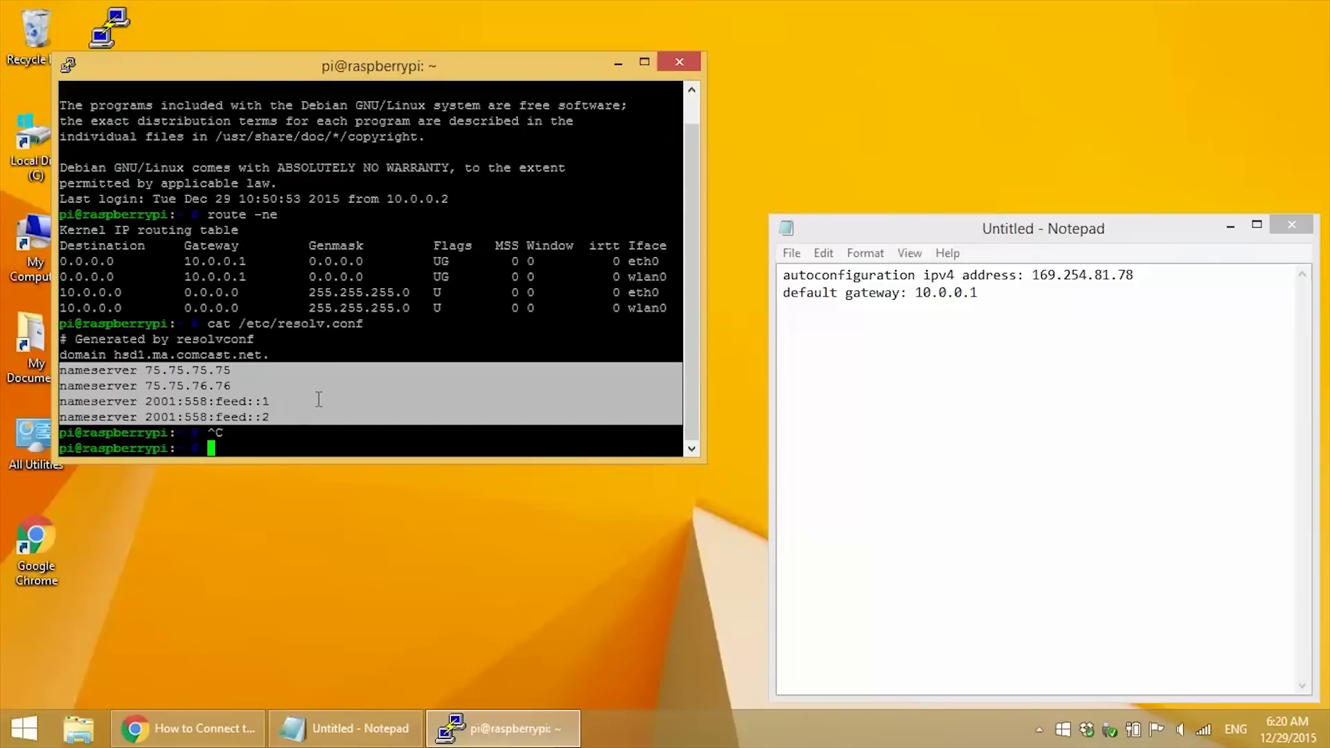
click(841, 318)
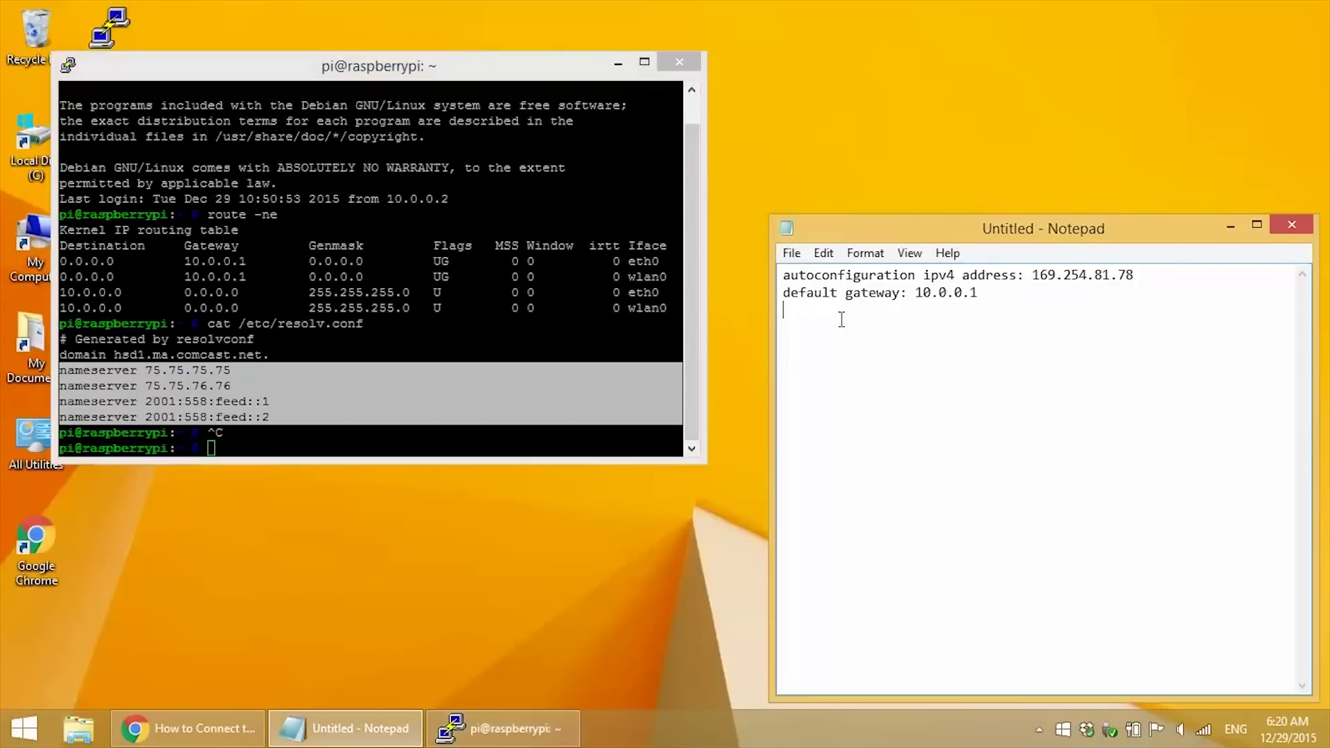
key(ctrl+v)
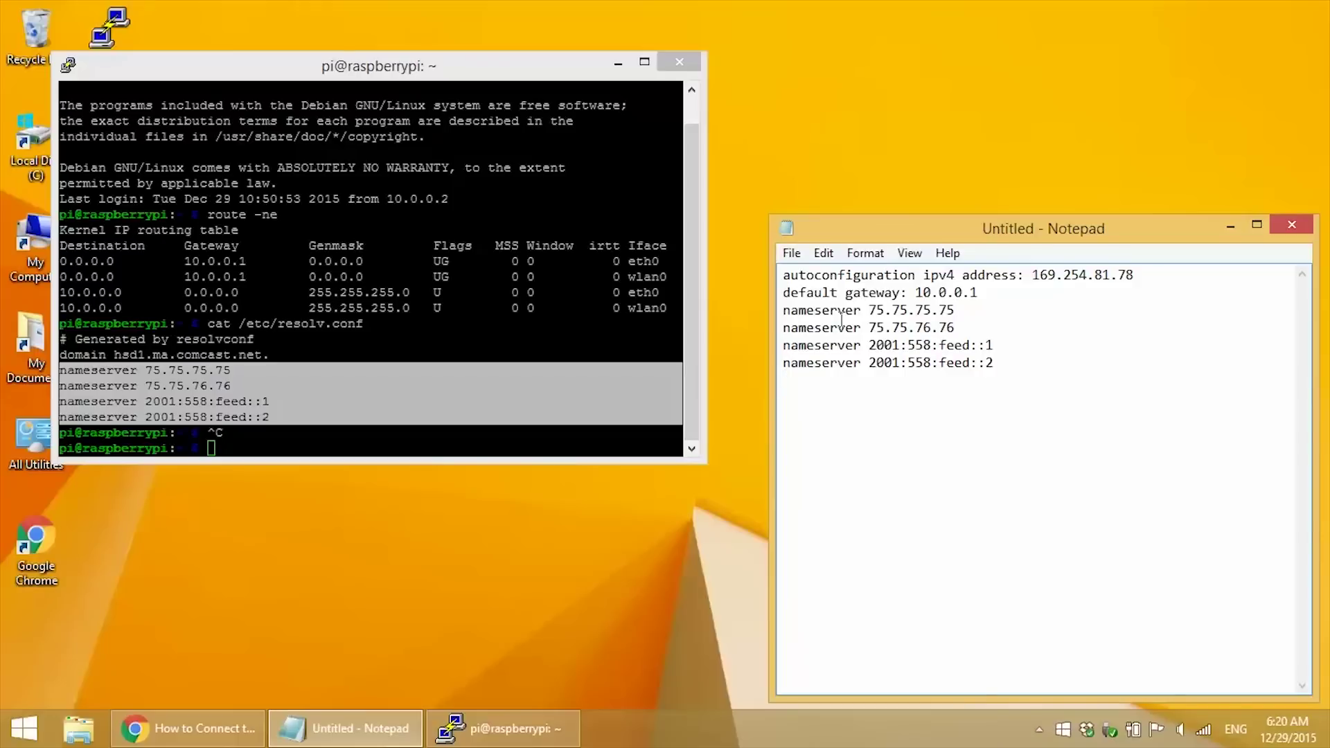
Step: Open /etc/dhcpcd.conf in nano with sudo and add a blank line at its end
click(256, 441)
text(sudo )
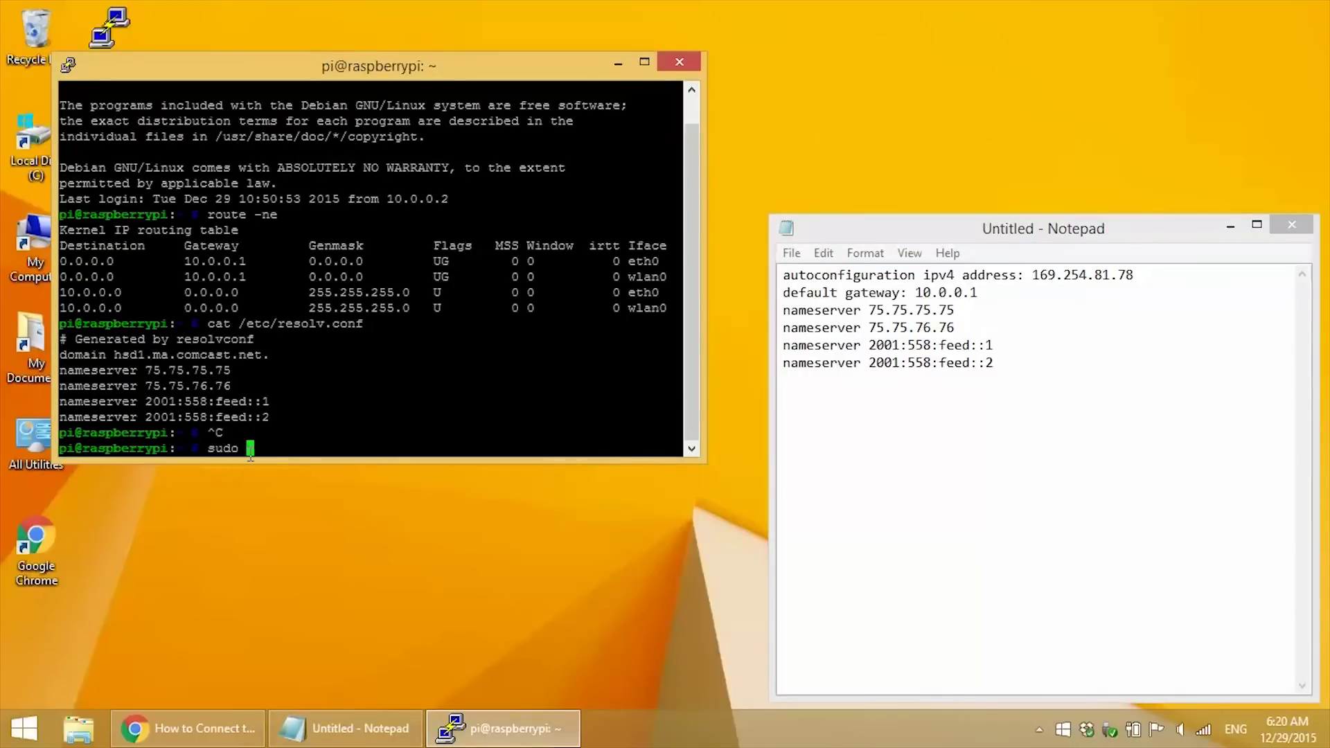
text(nano /etc/dhcpcd.c)
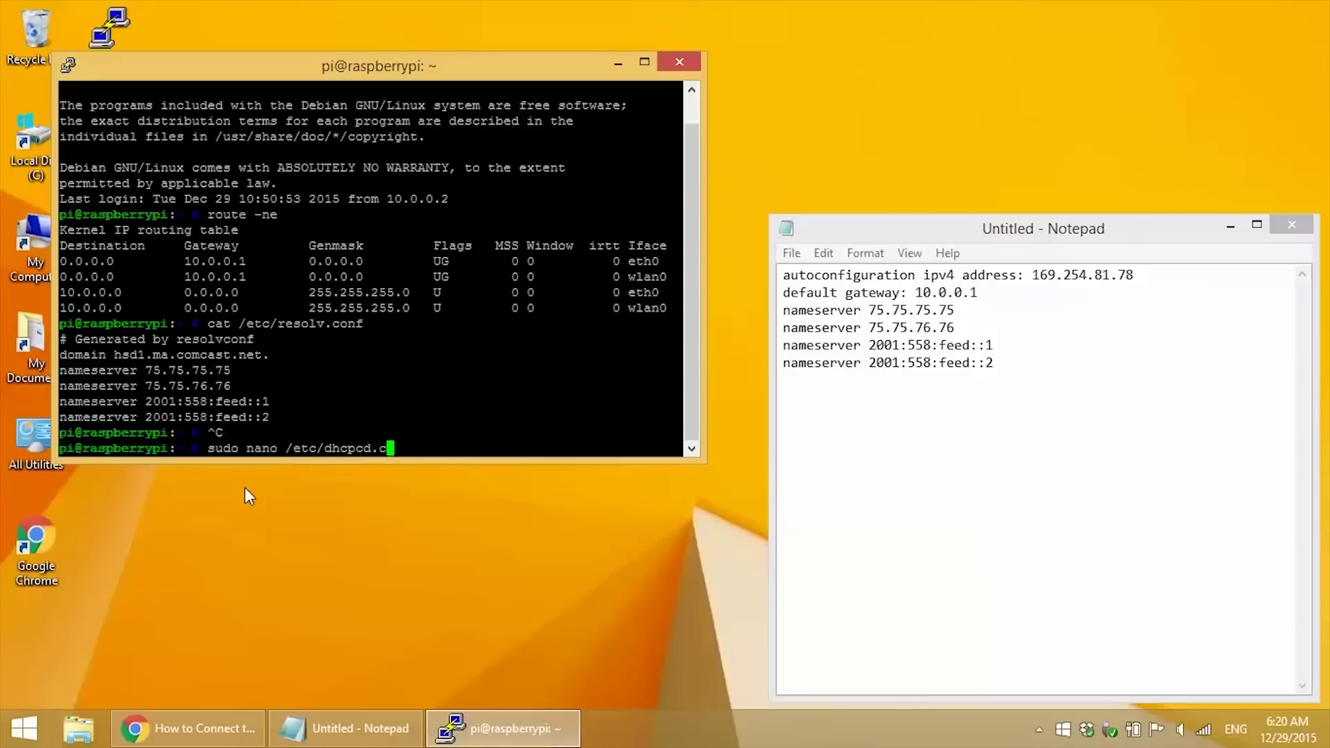
text(onf)
key(Return)
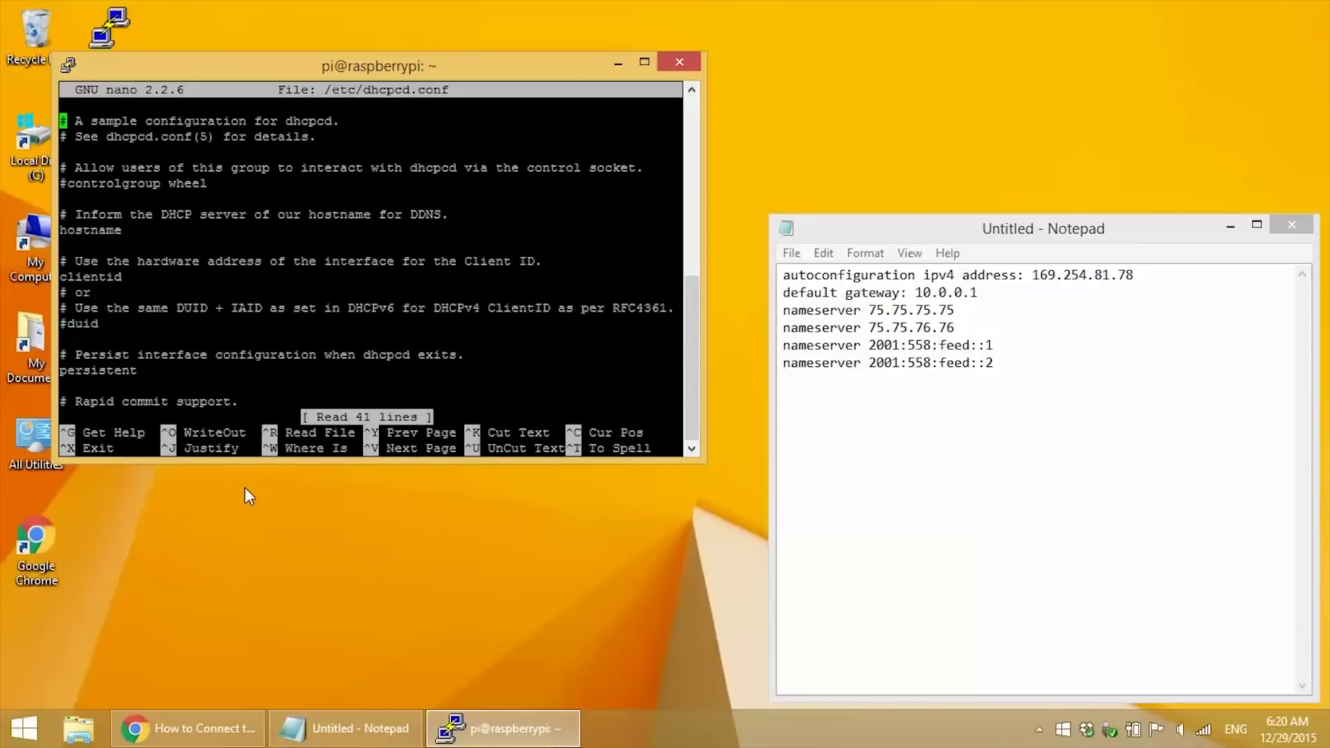
key(Down)
key(Down)
key(Down)
key(Down)
key(Down)
key(Down)
key(Down)
key(Down)
key(Down)
key(Down)
key(Down)
key(Down)
key(Down)
key(Down)
key(Down)
key(Down)
key(Down)
key(Down)
key(Down)
key(Down)
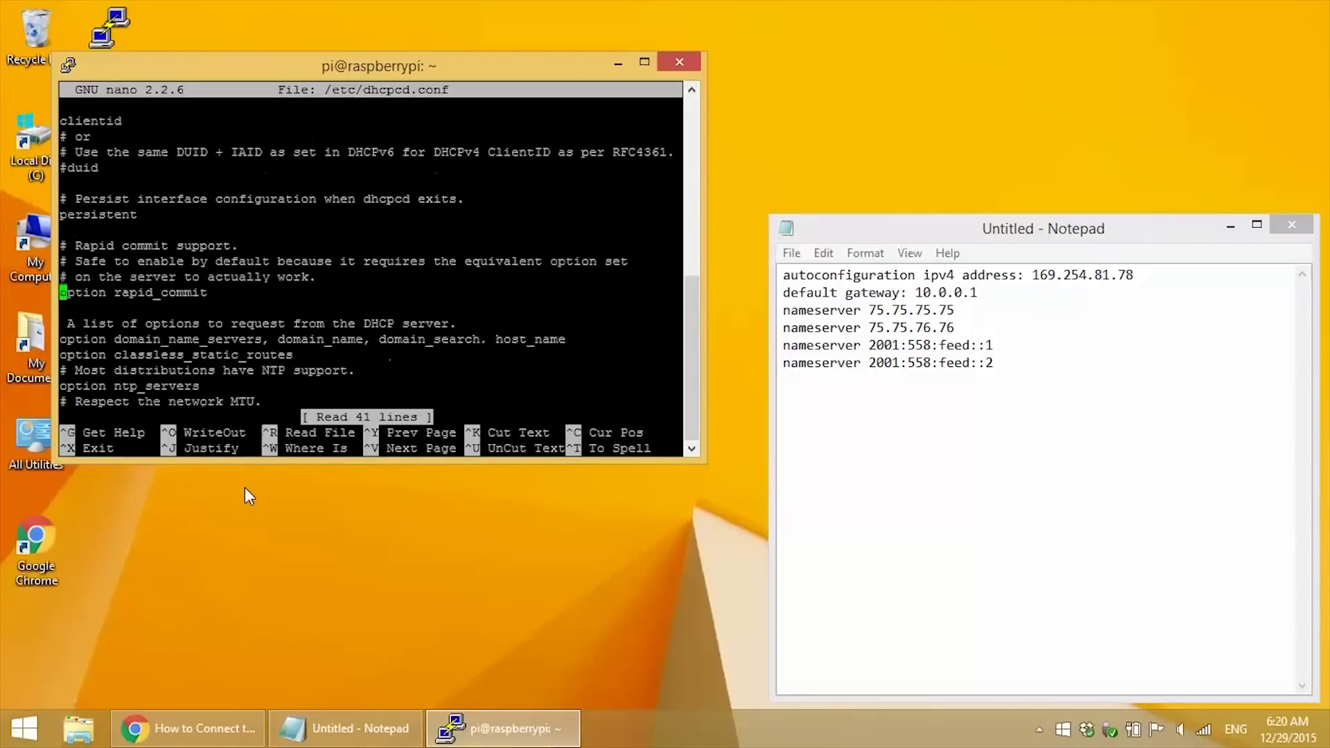
key(Down)
key(Down)
key(Down)
key(Down)
key(Down)
key(Down)
key(Down)
key(Down)
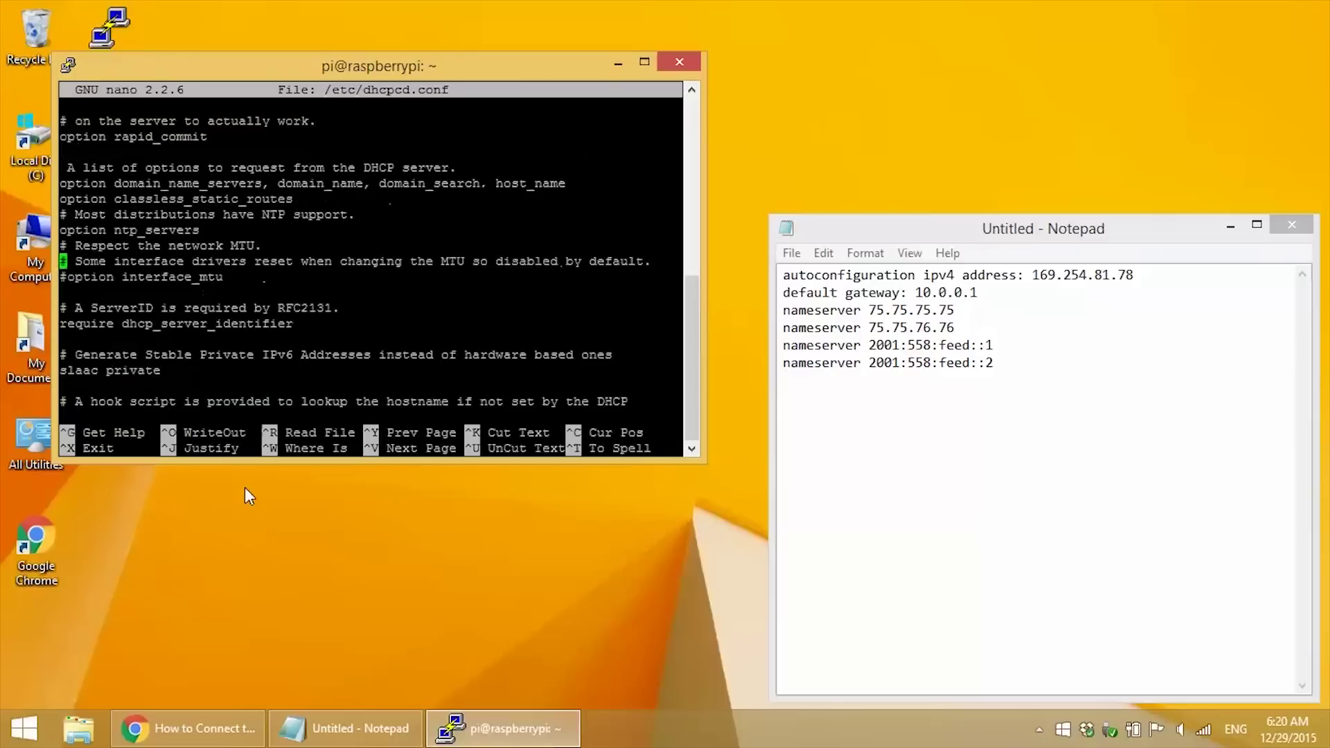
key(Down)
key(Down)
key(Down)
key(Down)
key(Down)
key(Down)
key(Down)
key(Down)
key(Down)
key(Down)
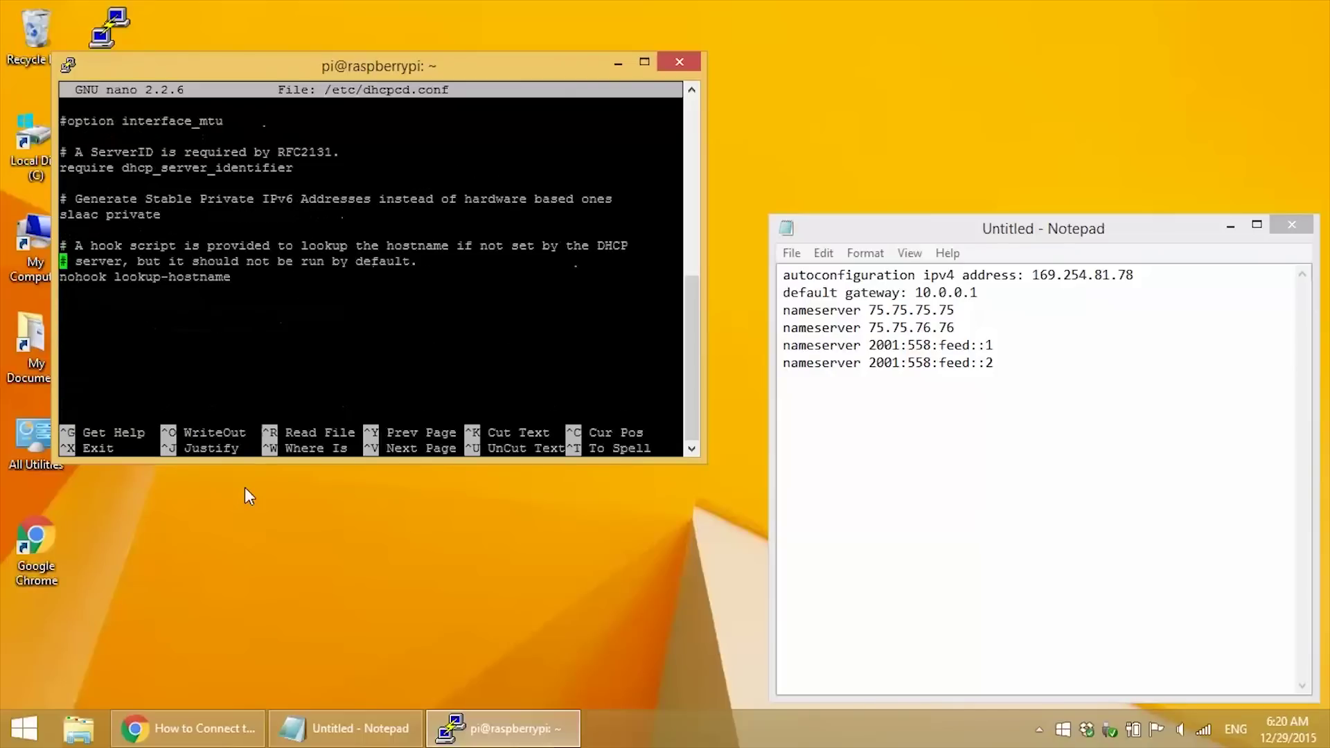
key(Down)
key(Down)
key(Return)
click(182, 737)
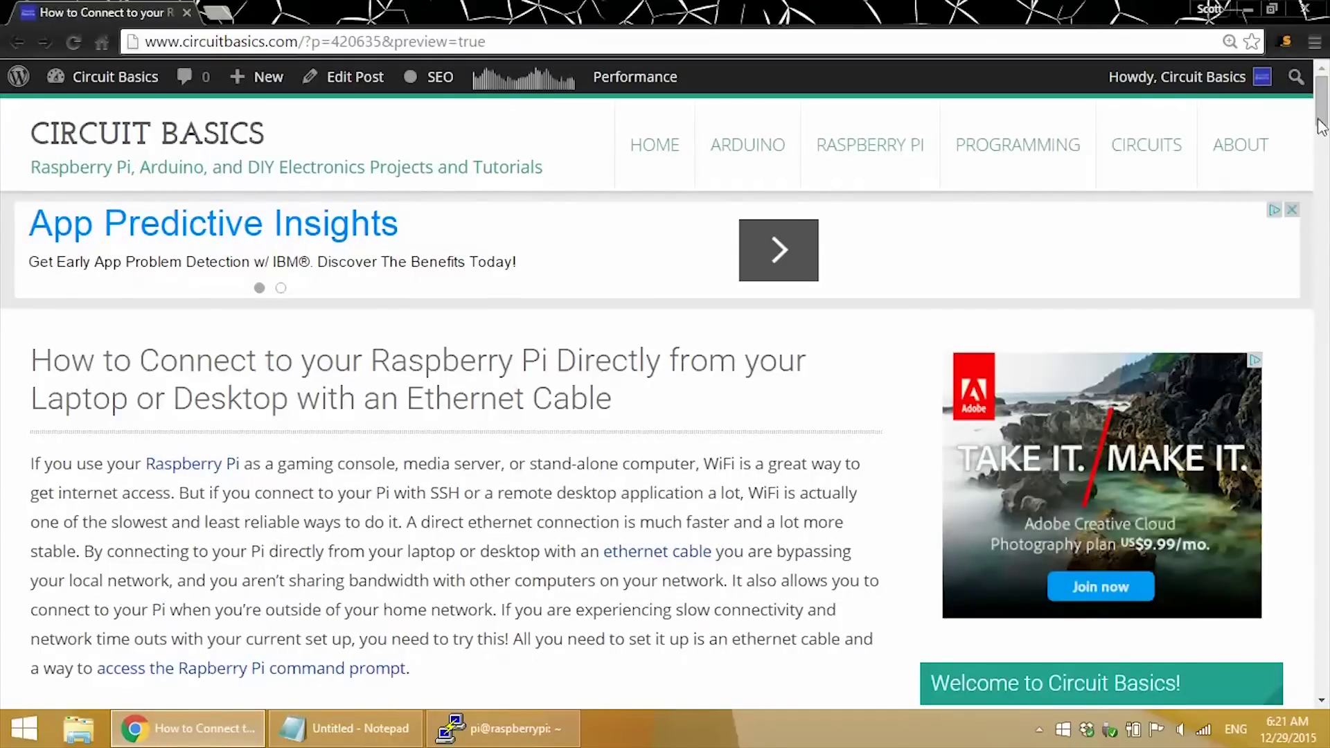
Step: Copy the five-line eth0 static IP block from the tutorial's Configuring the Static IP section
drag(1323, 119, 1324, 489)
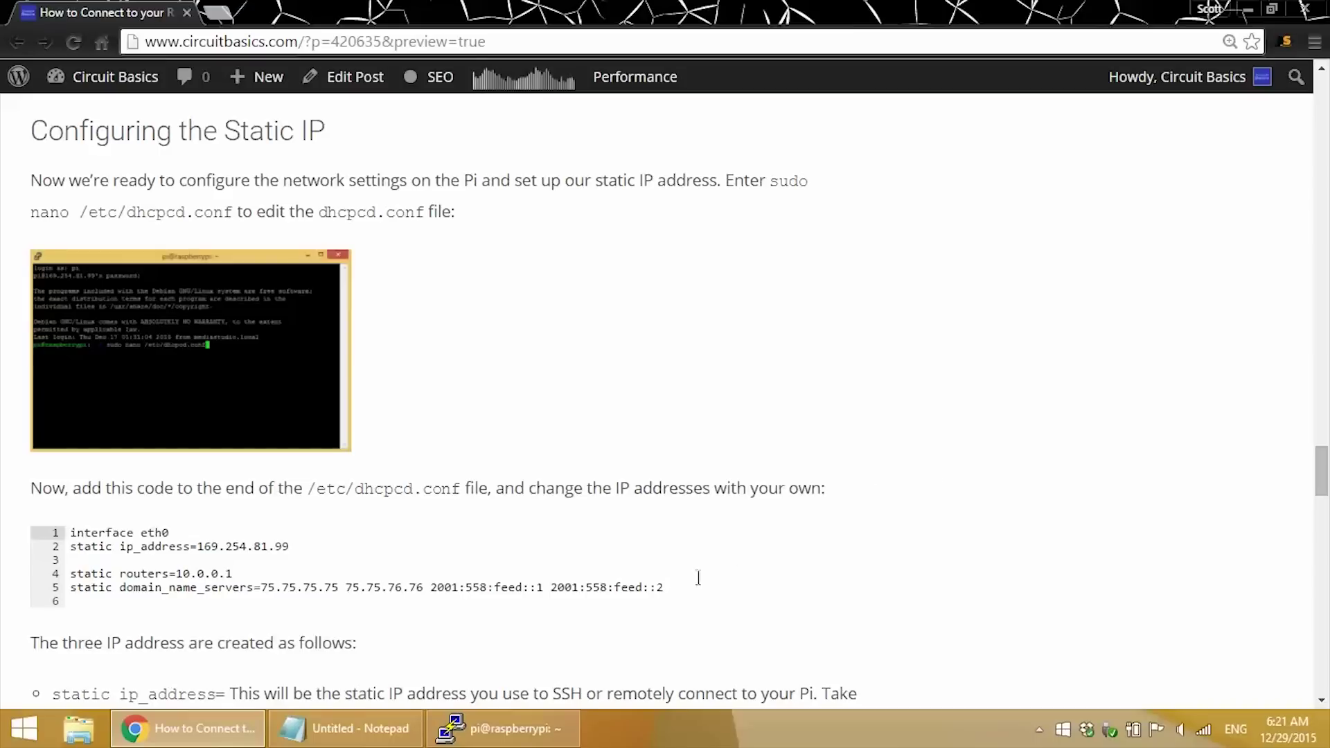
drag(681, 586, 71, 532)
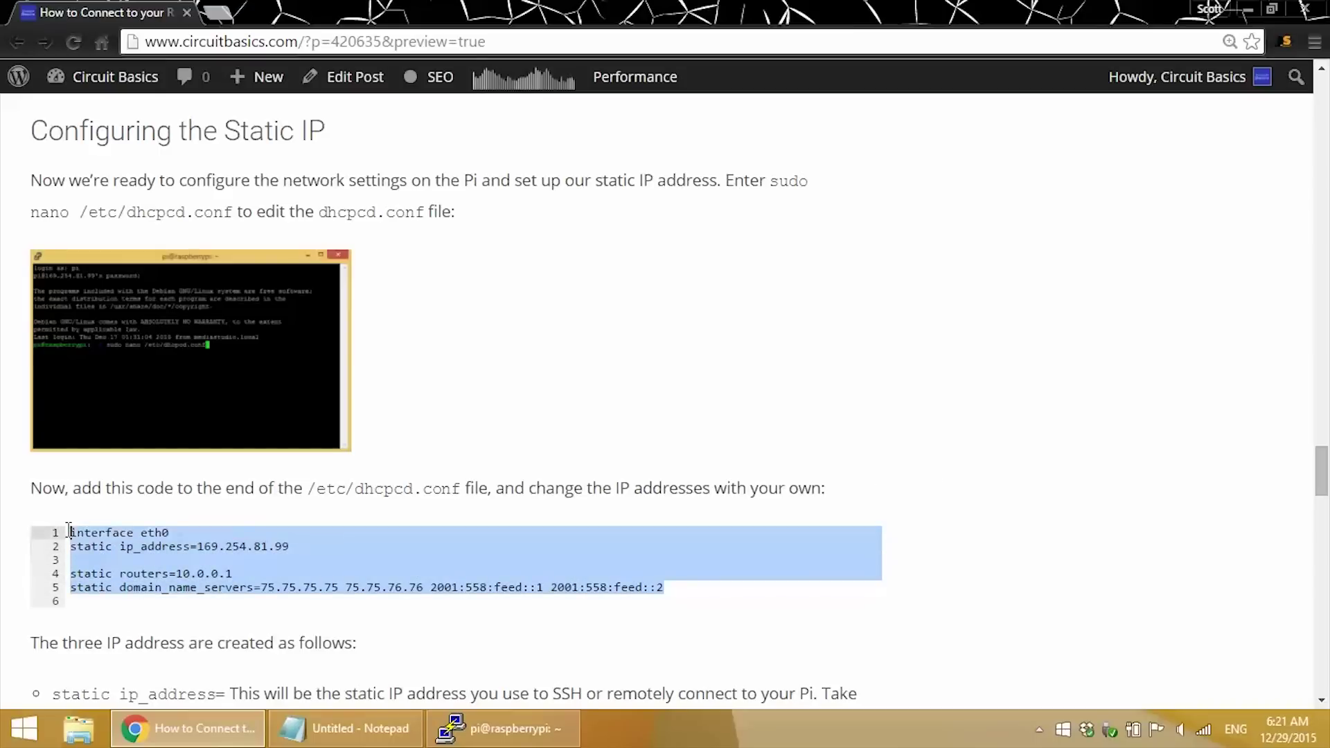
right_click(370, 558)
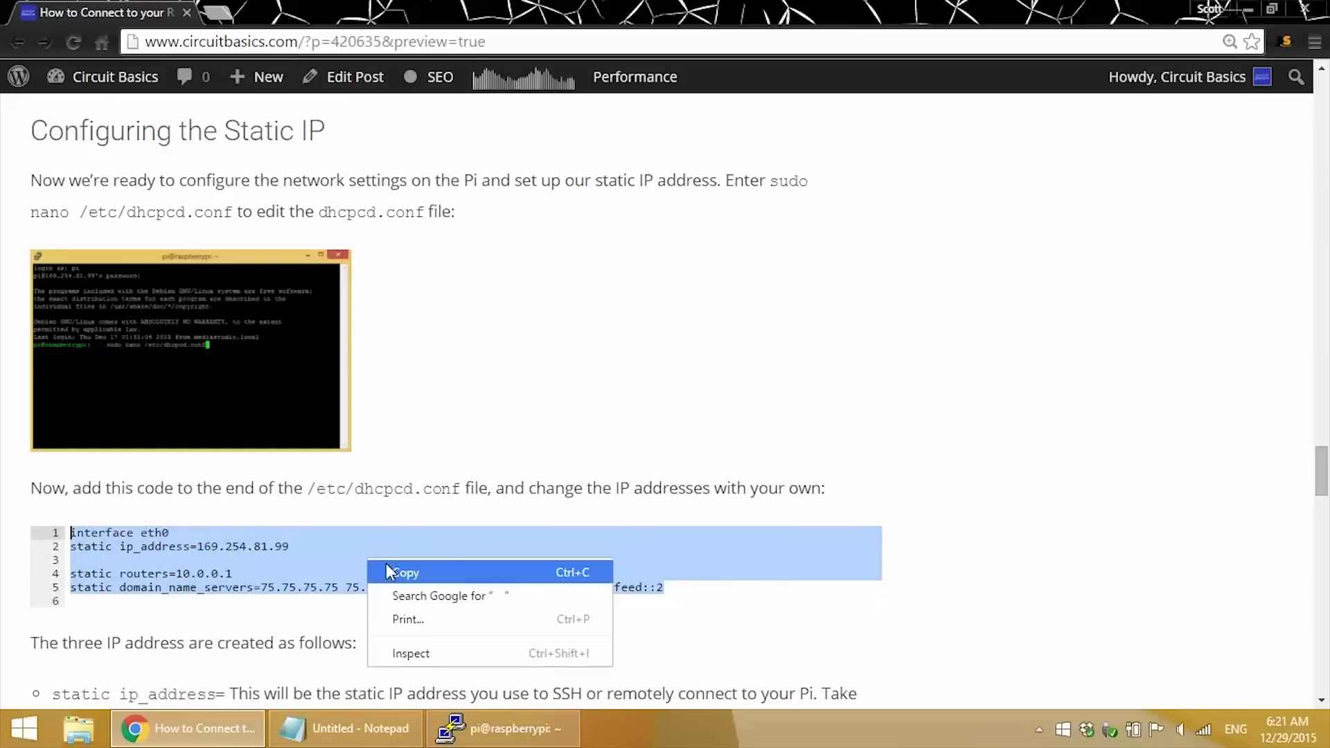
click(386, 566)
click(508, 729)
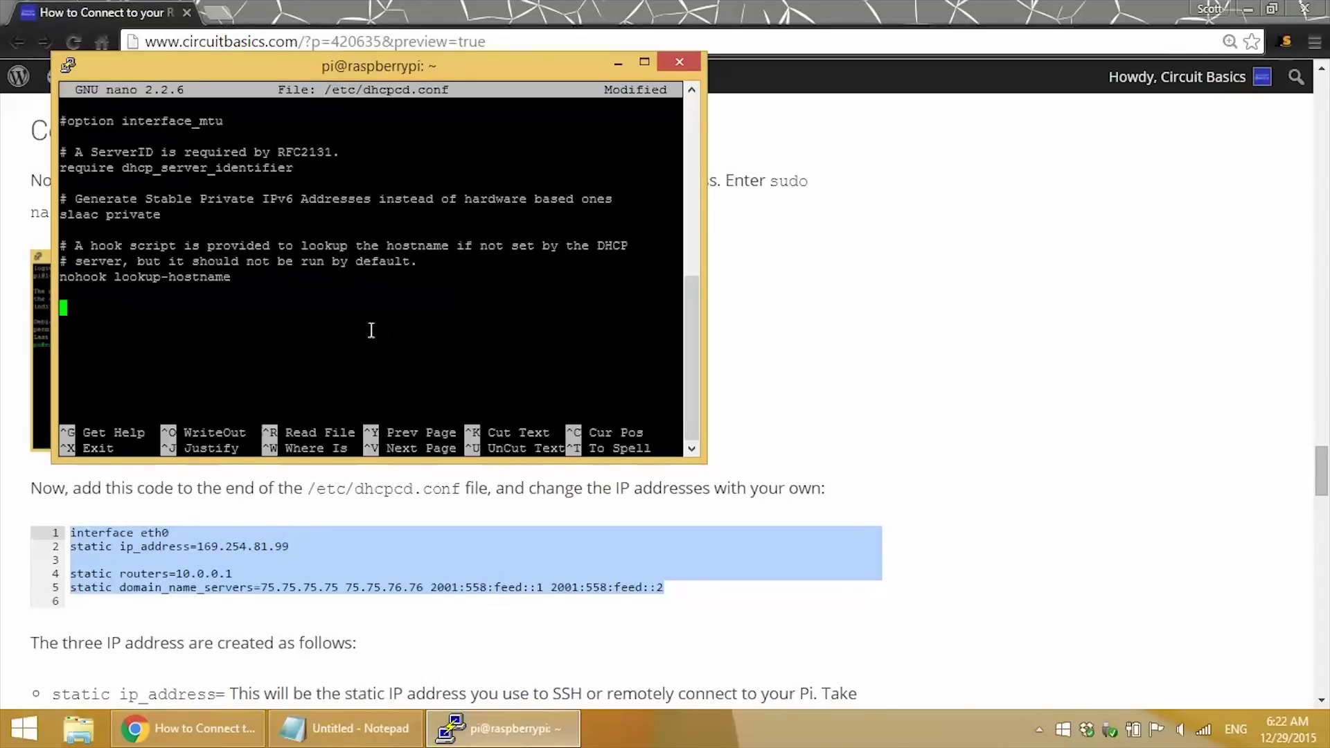
Step: Paste the eth0 static IP block at the end of dhcpcd.conf and highlight its ip_address value
right_click(93, 304)
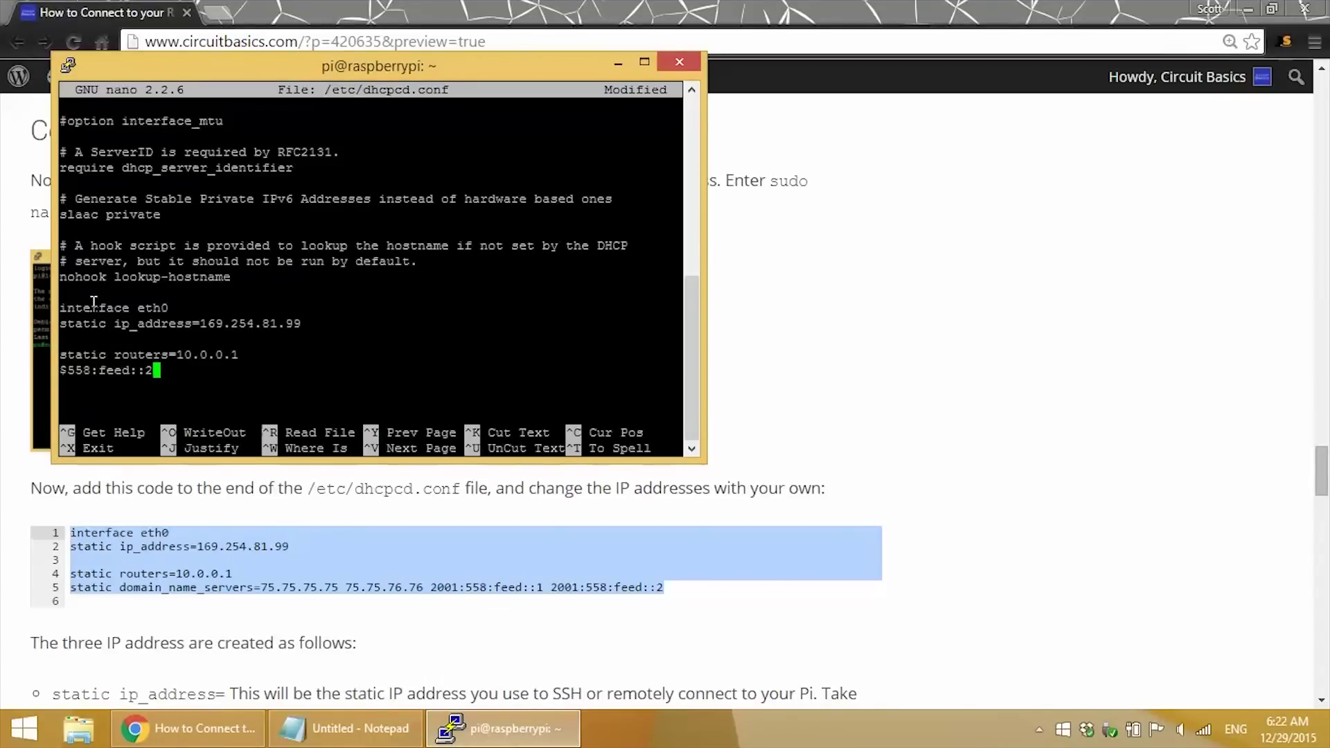
key(Up)
key(Up)
key(Up)
key(Up)
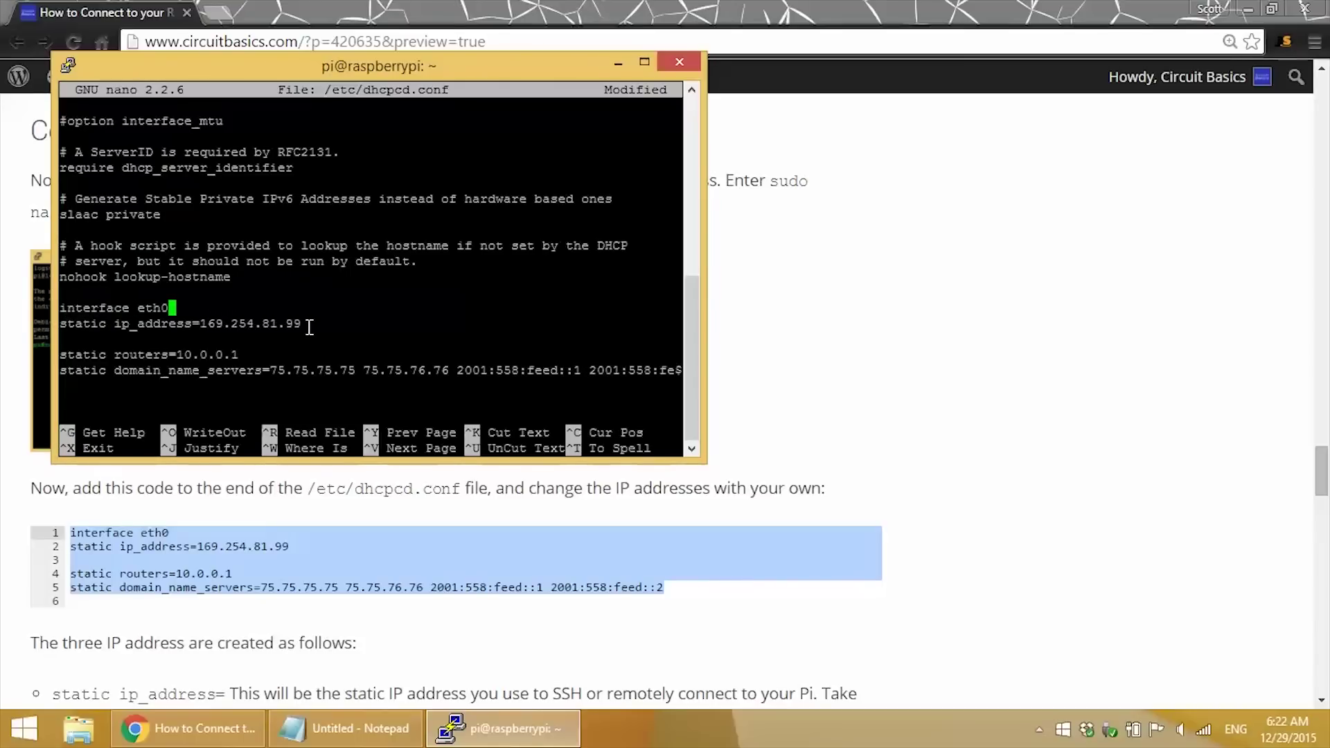
drag(309, 326, 200, 325)
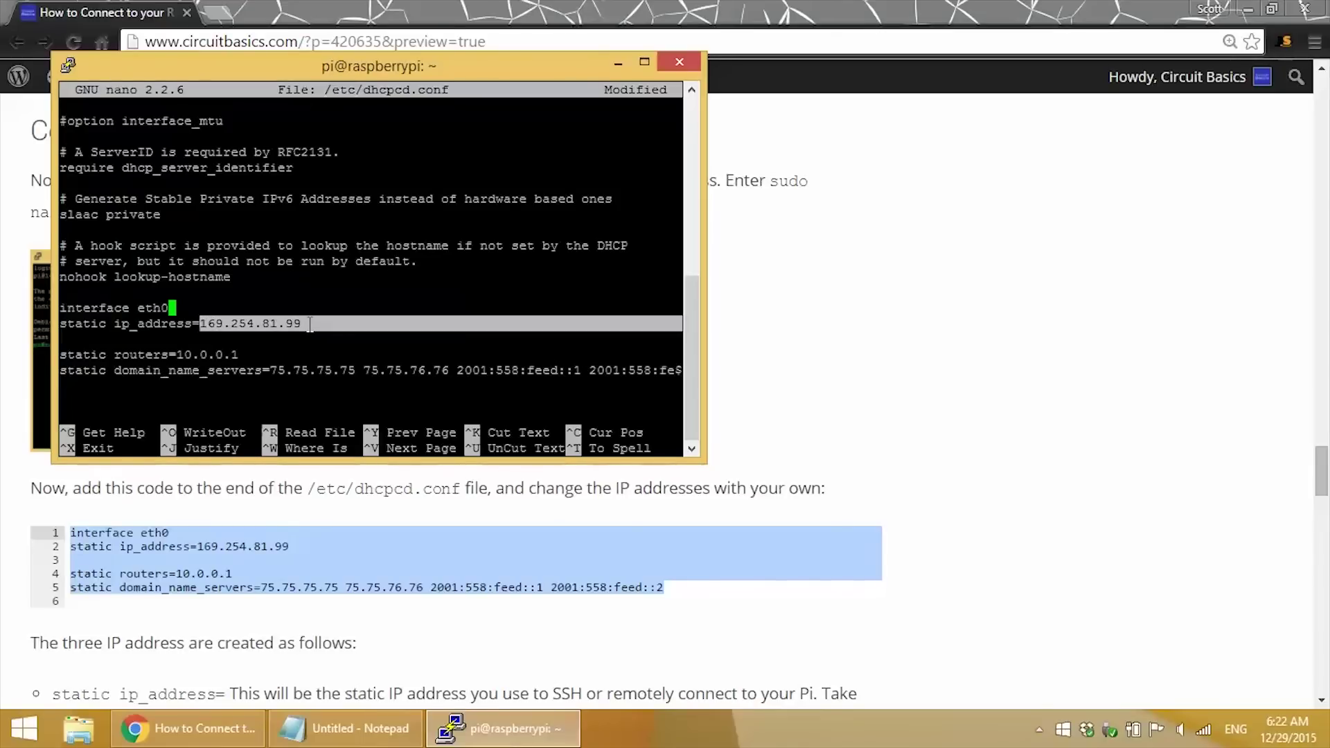
click(369, 736)
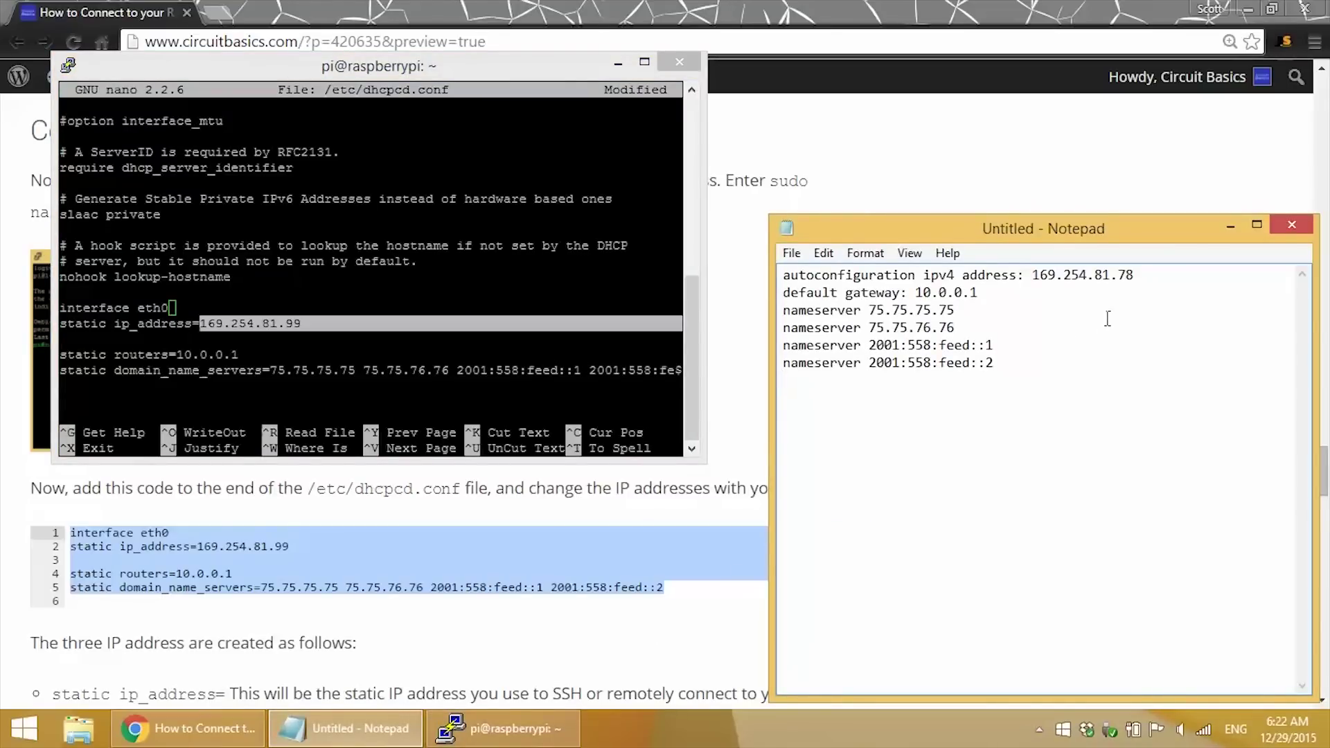
Step: Check the static address ending 99 and routers 10.0.0.1 against the Notepad notes
drag(1134, 275, 1036, 277)
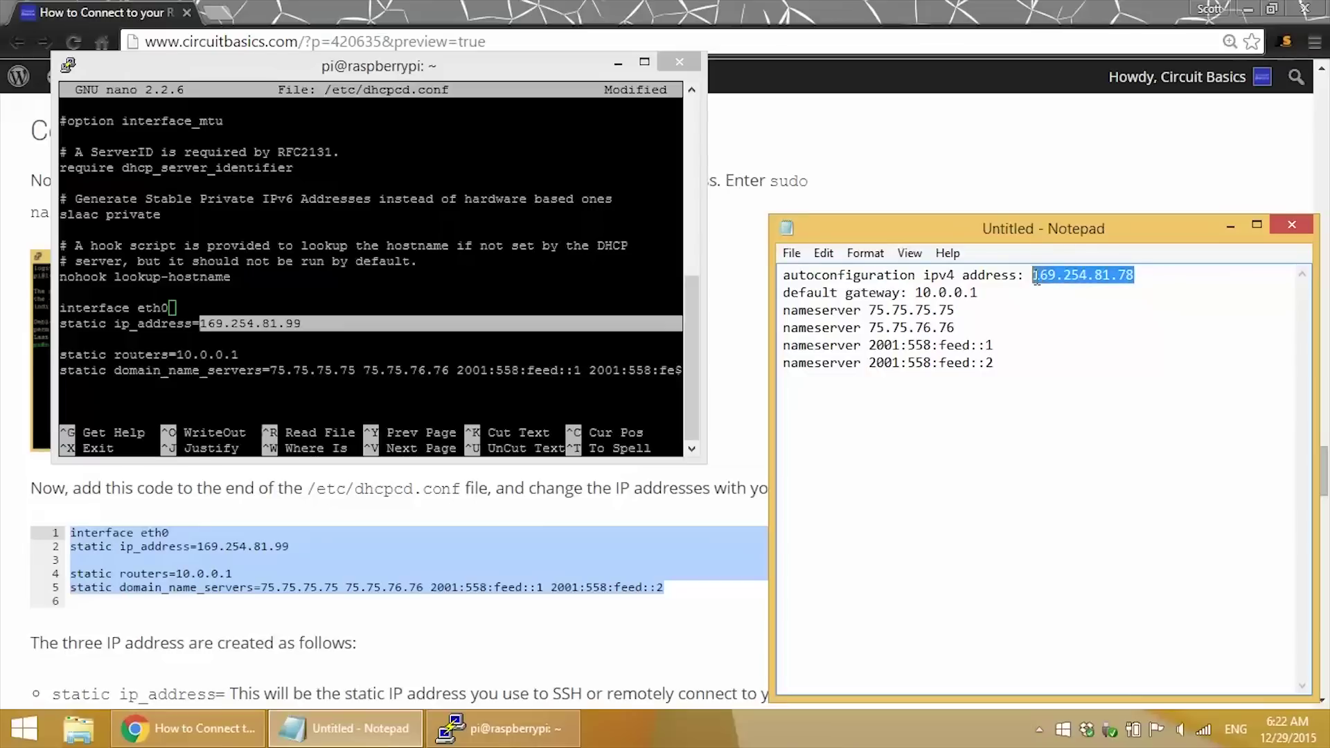
click(1143, 279)
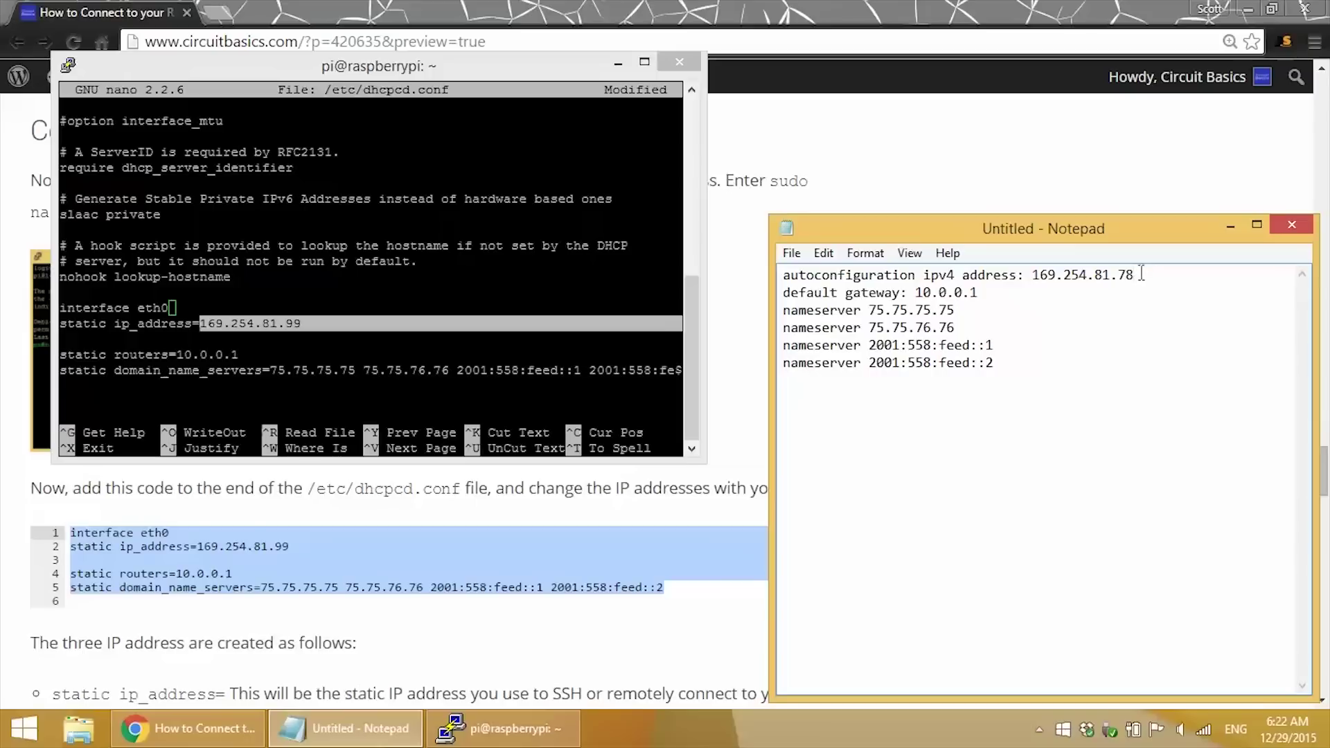
drag(1135, 275, 1120, 275)
click(293, 332)
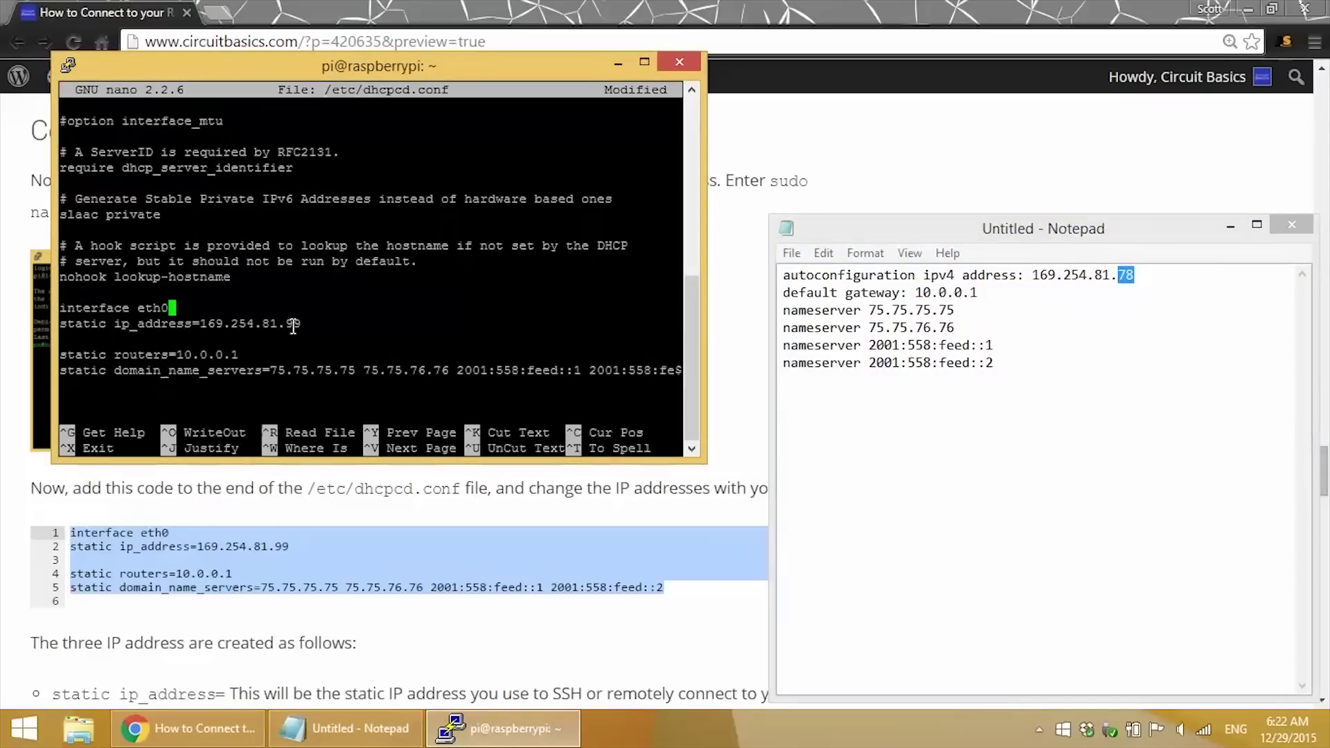
drag(285, 325, 300, 326)
drag(979, 292, 915, 292)
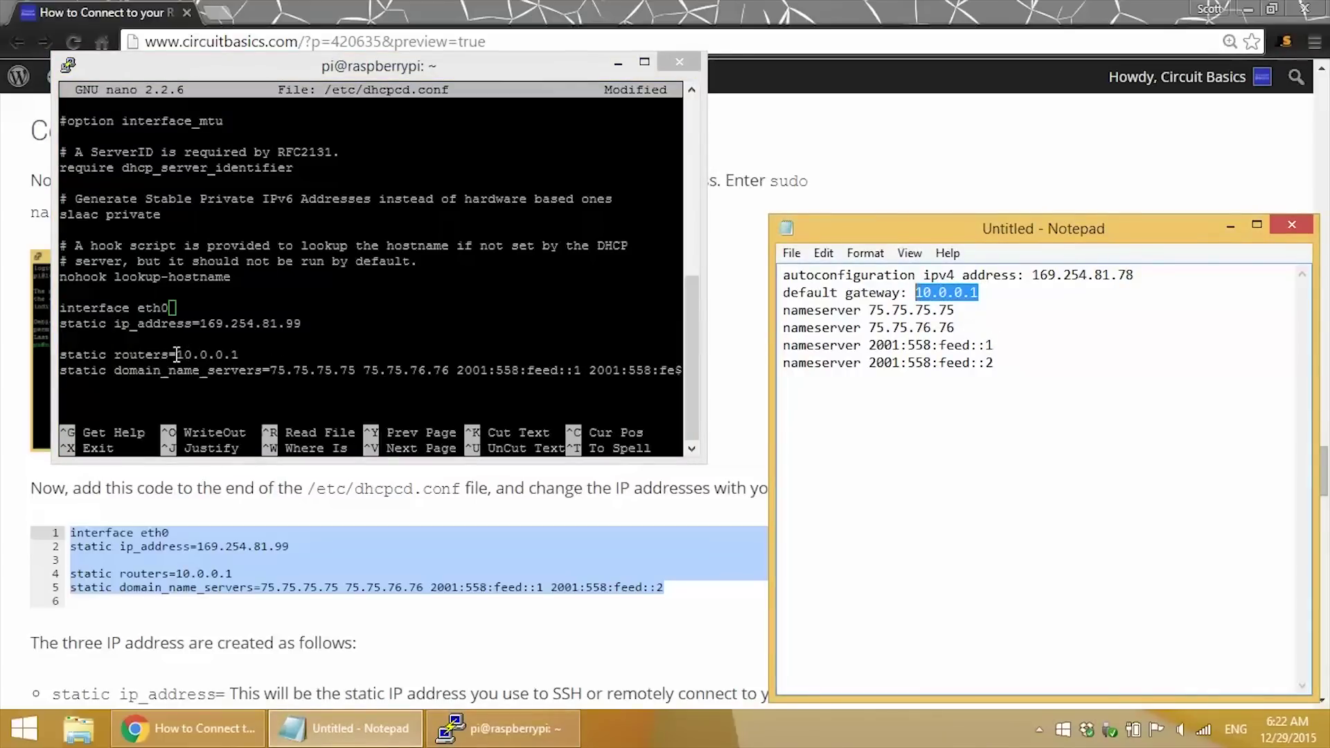
drag(178, 355, 239, 354)
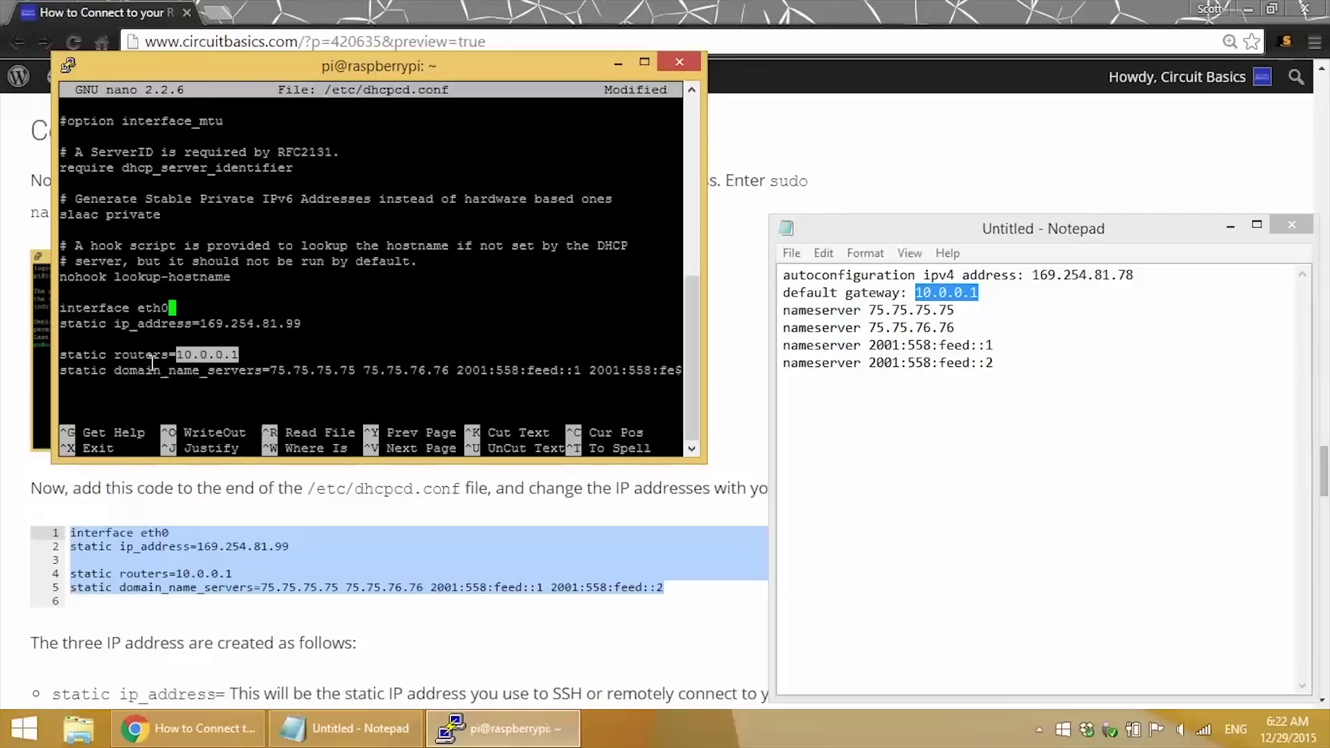
click(253, 374)
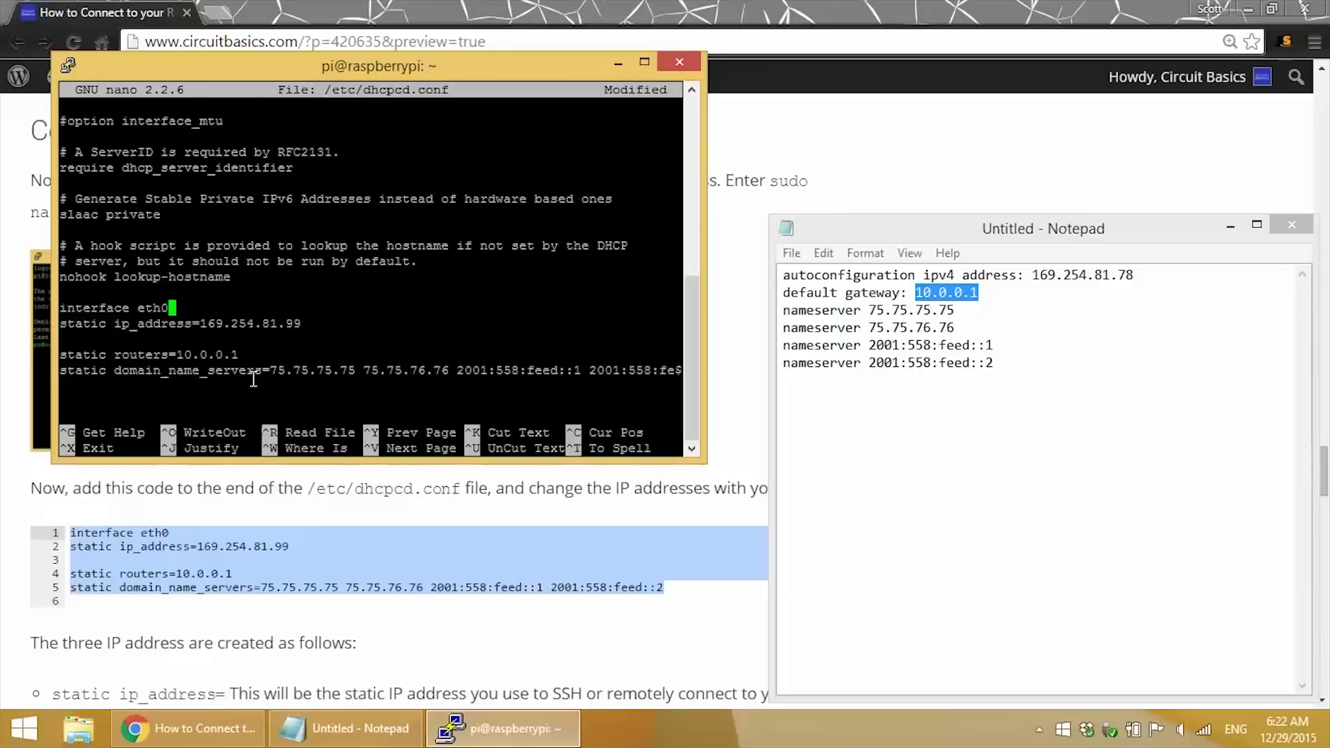
Step: Replace the domain_name_servers values with 75.75.75.75 and 75.75.76.76 copied from the notes
key(Down)
key(Down)
key(Down)
key(Down)
key(Down)
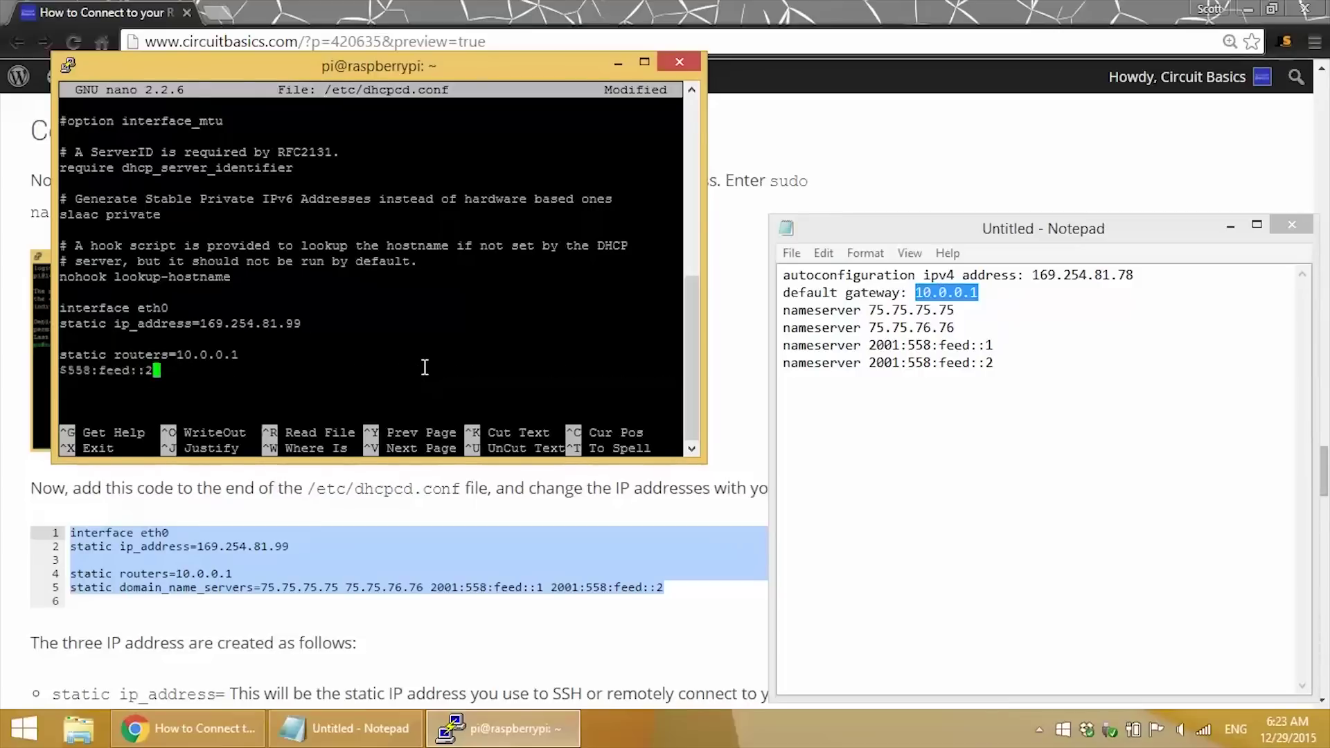
key(Up)
key(Right)
key(Right)
key(Right)
key(Right)
key(Right)
key(Right)
key(Right)
key(Right)
key(Right)
key(Right)
key(Right)
key(Right)
key(Right)
key(Right)
key(Right)
key(Right)
key(Right)
key(Right)
key(Right)
key(Right)
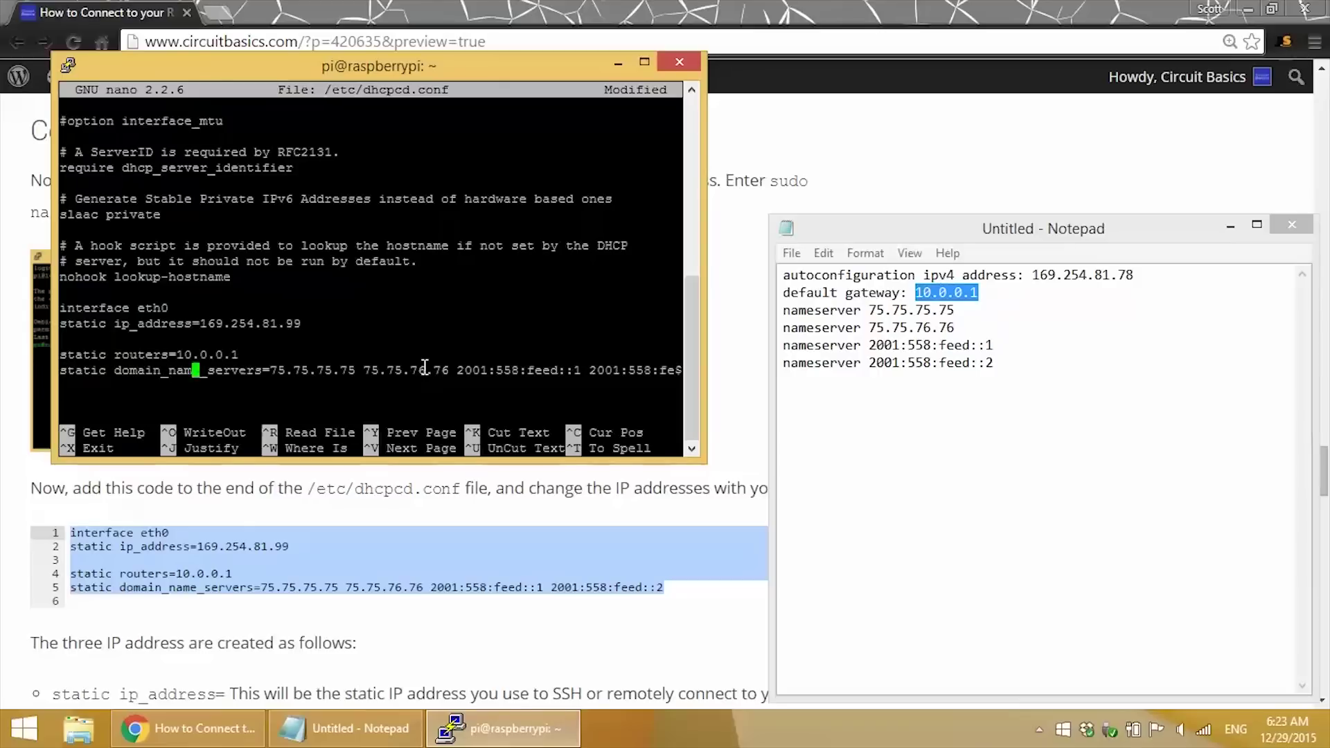
key(Delete)
key(Delete)
key(Delete)
key(Delete)
key(Delete)
key(Delete)
key(Delete)
key(Delete)
key(Delete)
key(Delete)
key(Delete)
key(Delete)
key(Delete)
key(Delete)
key(Delete)
key(Delete)
key(Delete)
key(Delete)
key(Delete)
key(Delete)
key(Delete)
key(Delete)
key(Delete)
key(Delete)
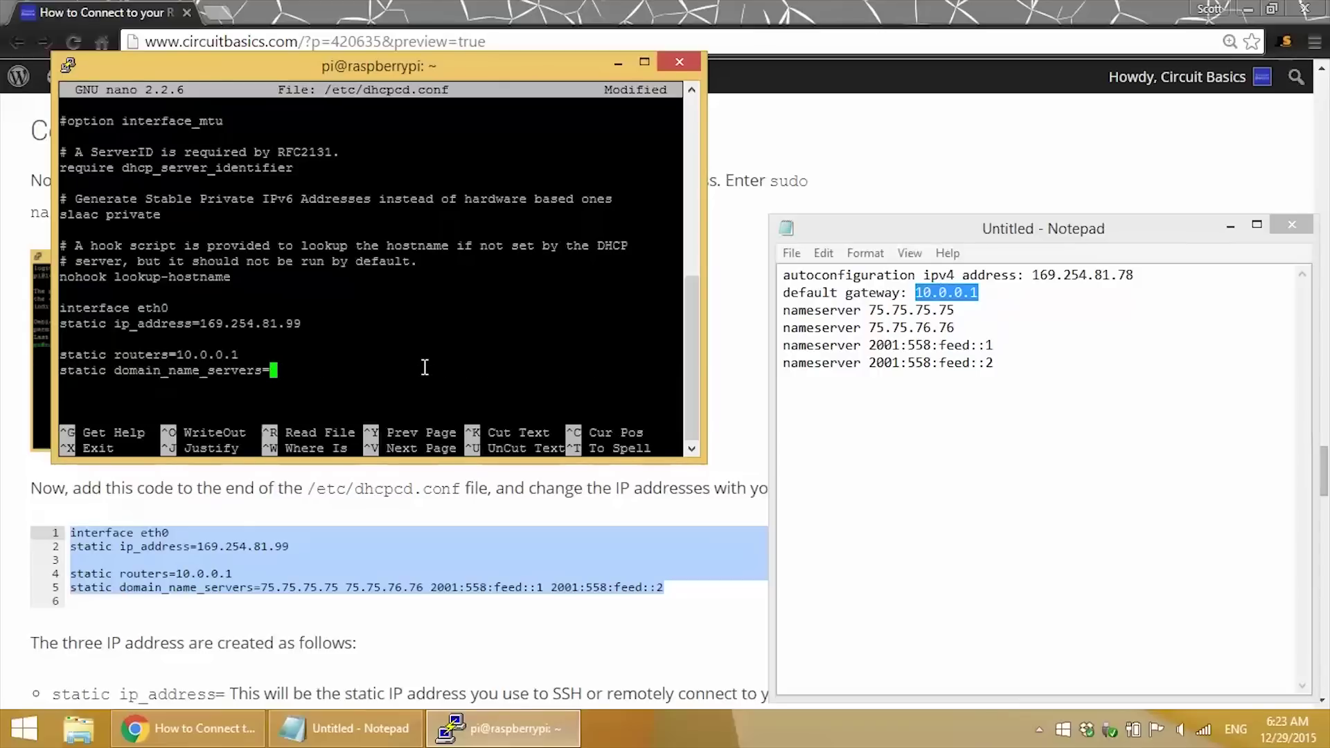
drag(869, 310, 956, 312)
key(ctrl+c)
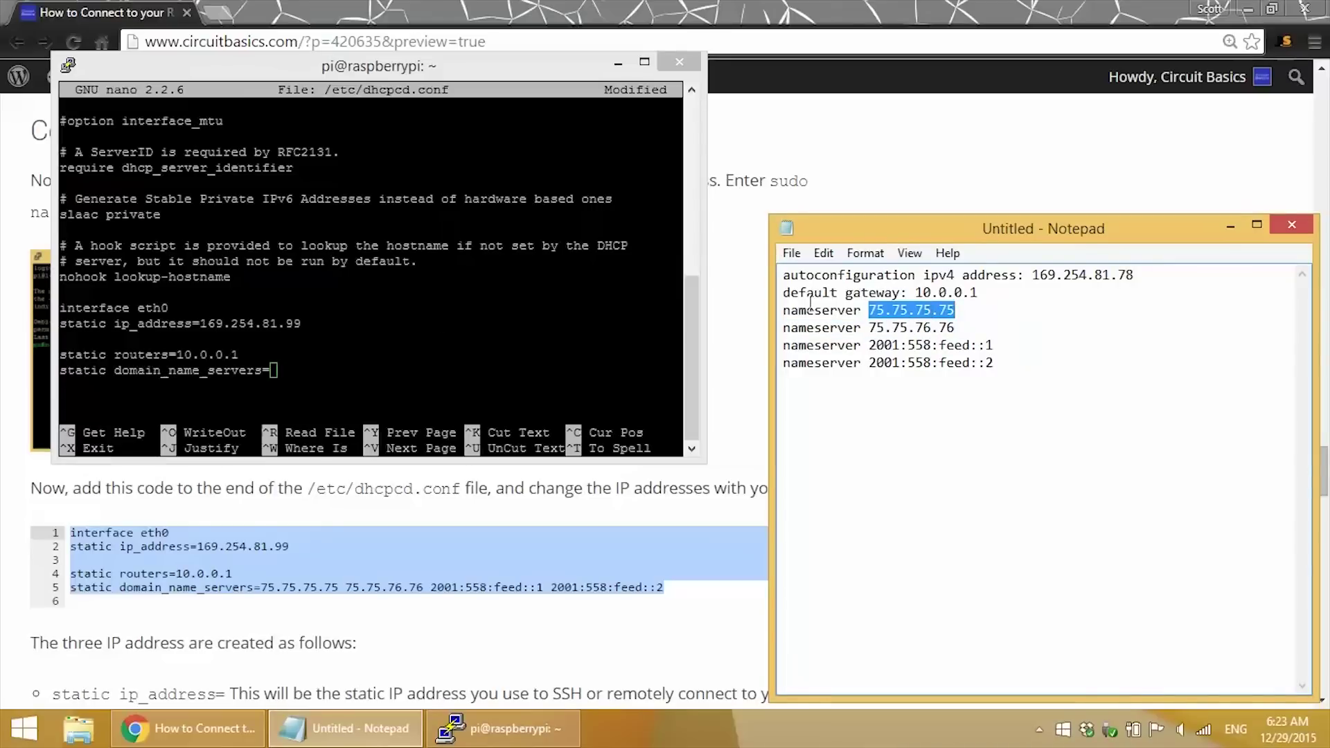
right_click(320, 369)
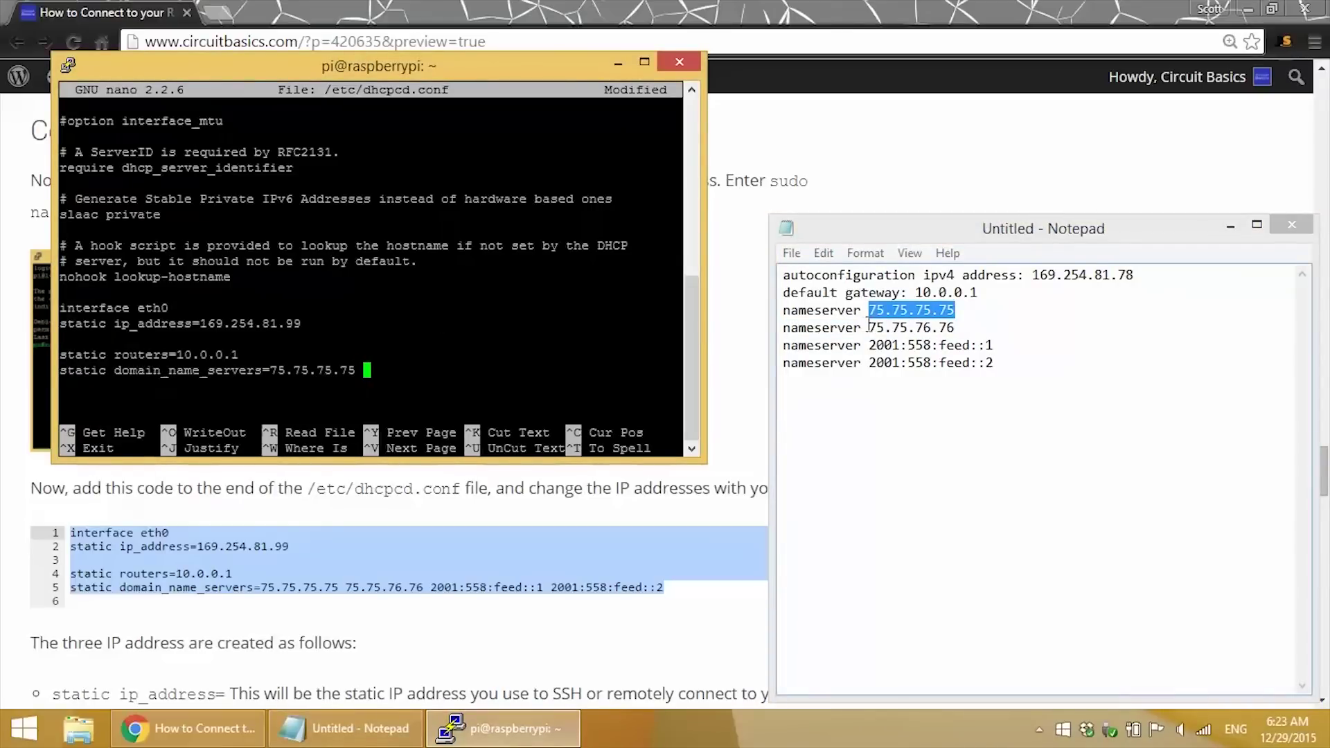
drag(867, 325, 954, 328)
key(ctrl+c)
right_click(390, 372)
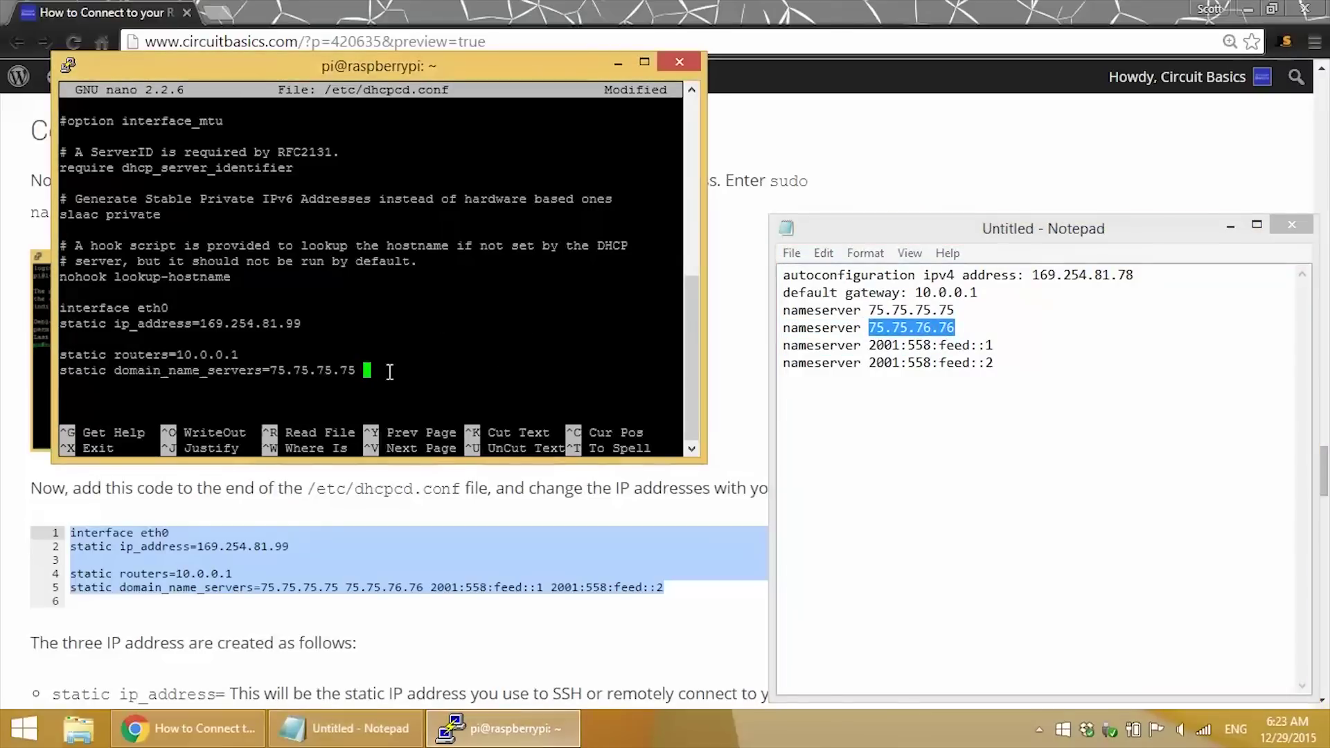
Step: Append IPv6 nameservers 2001:558:feed::1 and 2001:558:feed::2 to the domain_name_servers line
drag(870, 344, 992, 344)
key(ctrl+c)
click(478, 363)
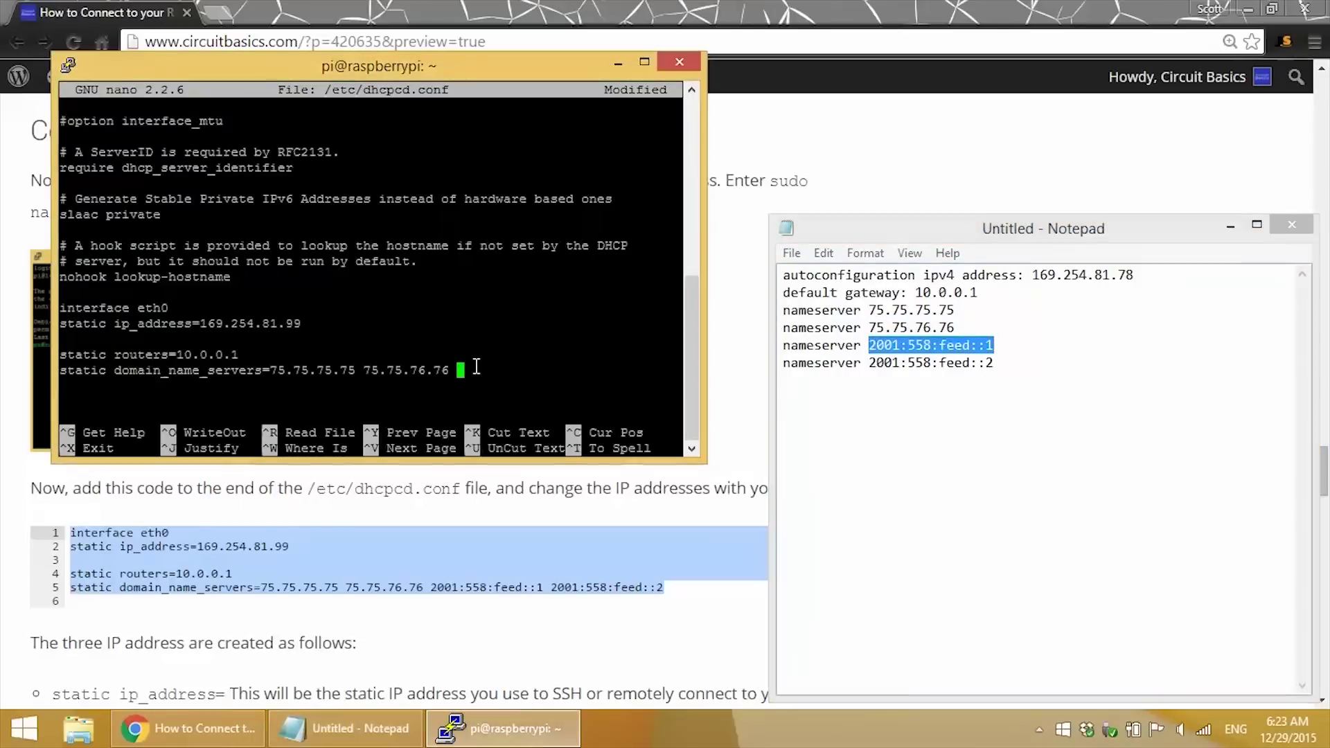
right_click(477, 365)
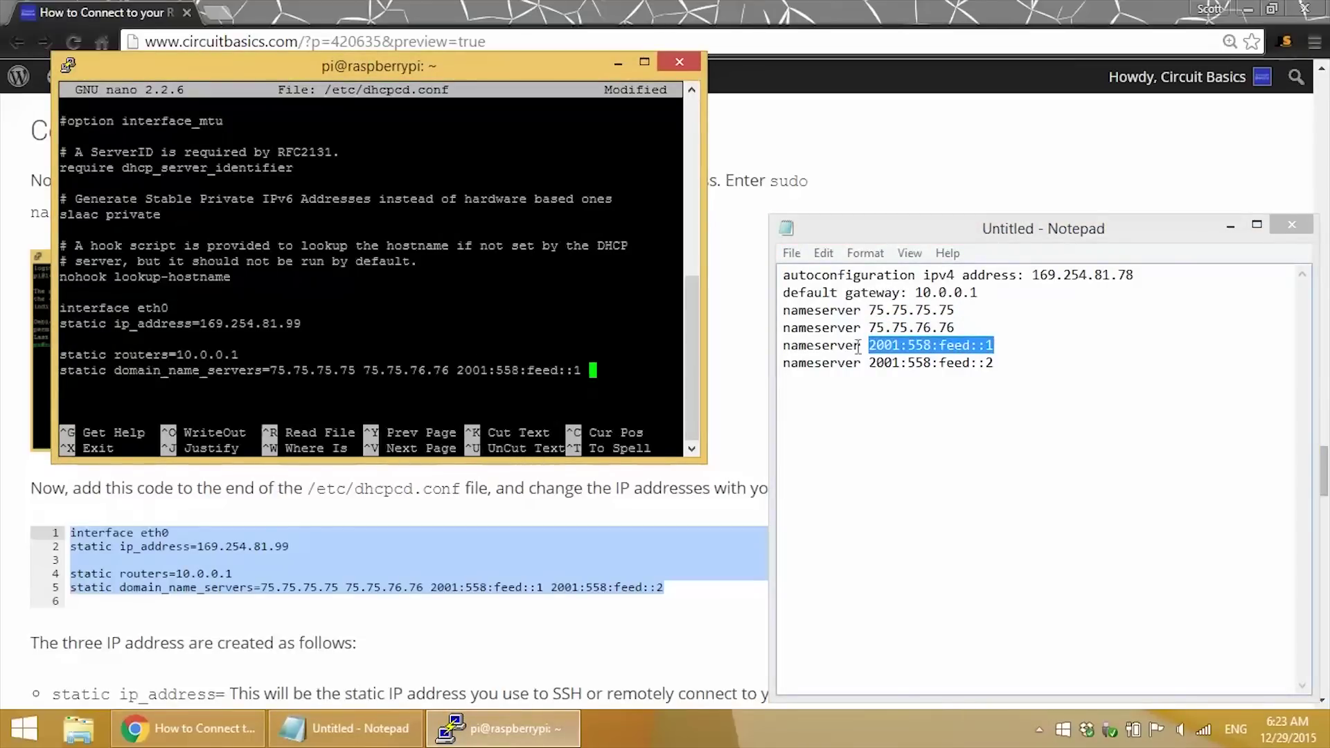
drag(871, 363, 995, 363)
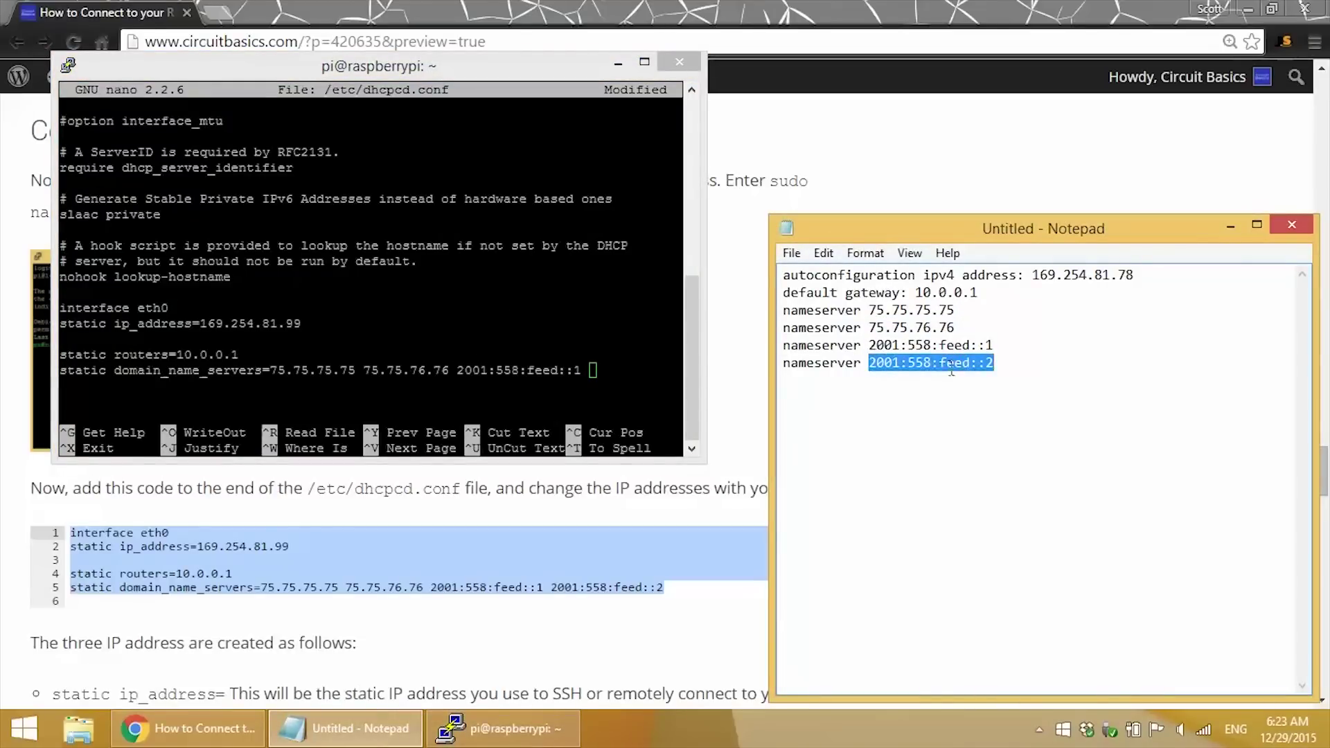
key(ctrl+c)
click(597, 368)
right_click(597, 368)
key(Up)
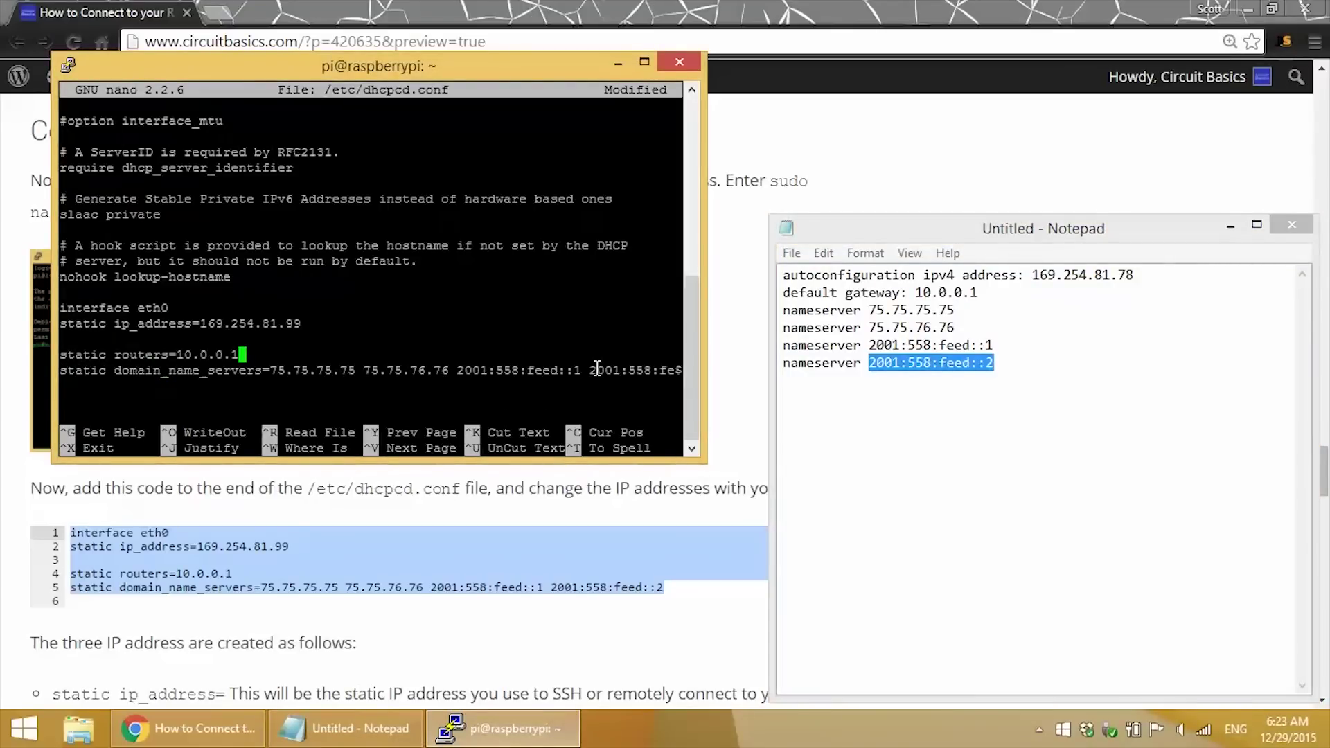
Step: Add 'interface wlan0' and 'static ip_address=10.0.0.99' lines above the static routers line
key(Up)
key(Return)
key(Return)
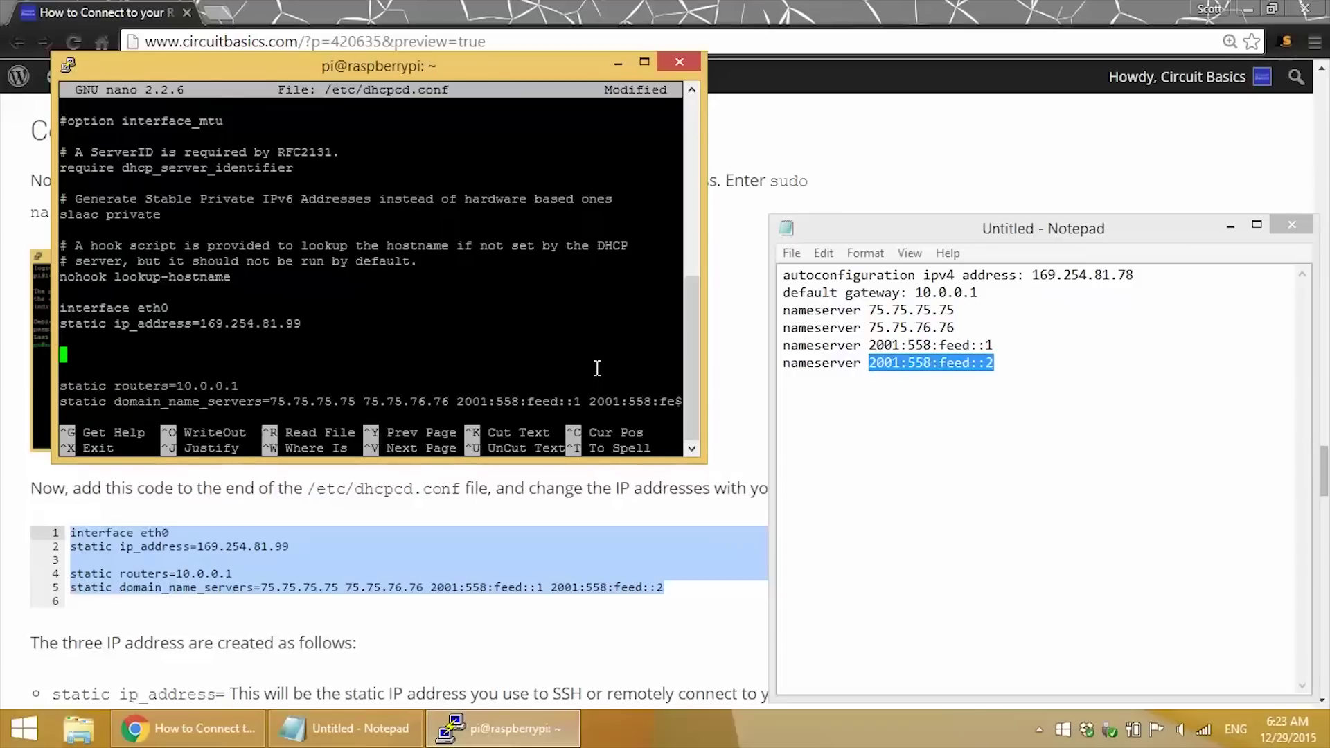
text(interface wlan0)
key(Return)
text(stati)
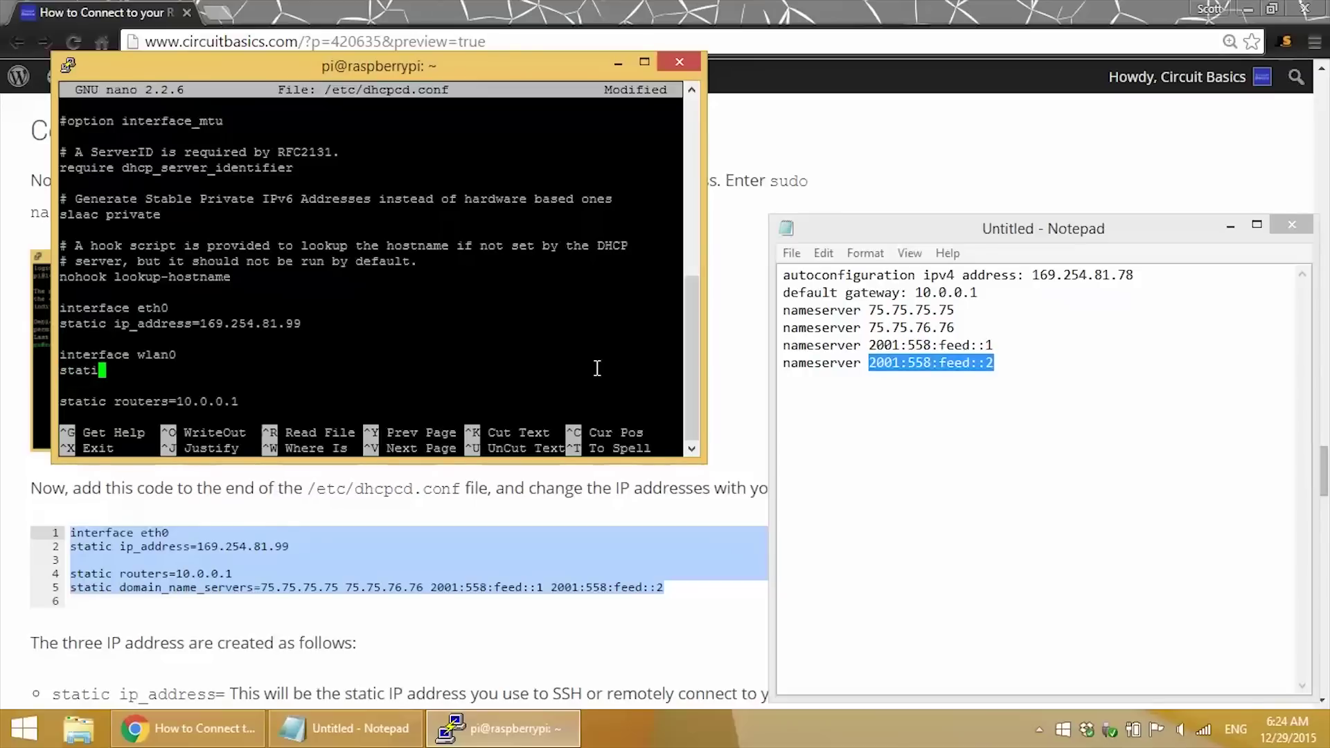
text(c ip_address=10.0.0.99)
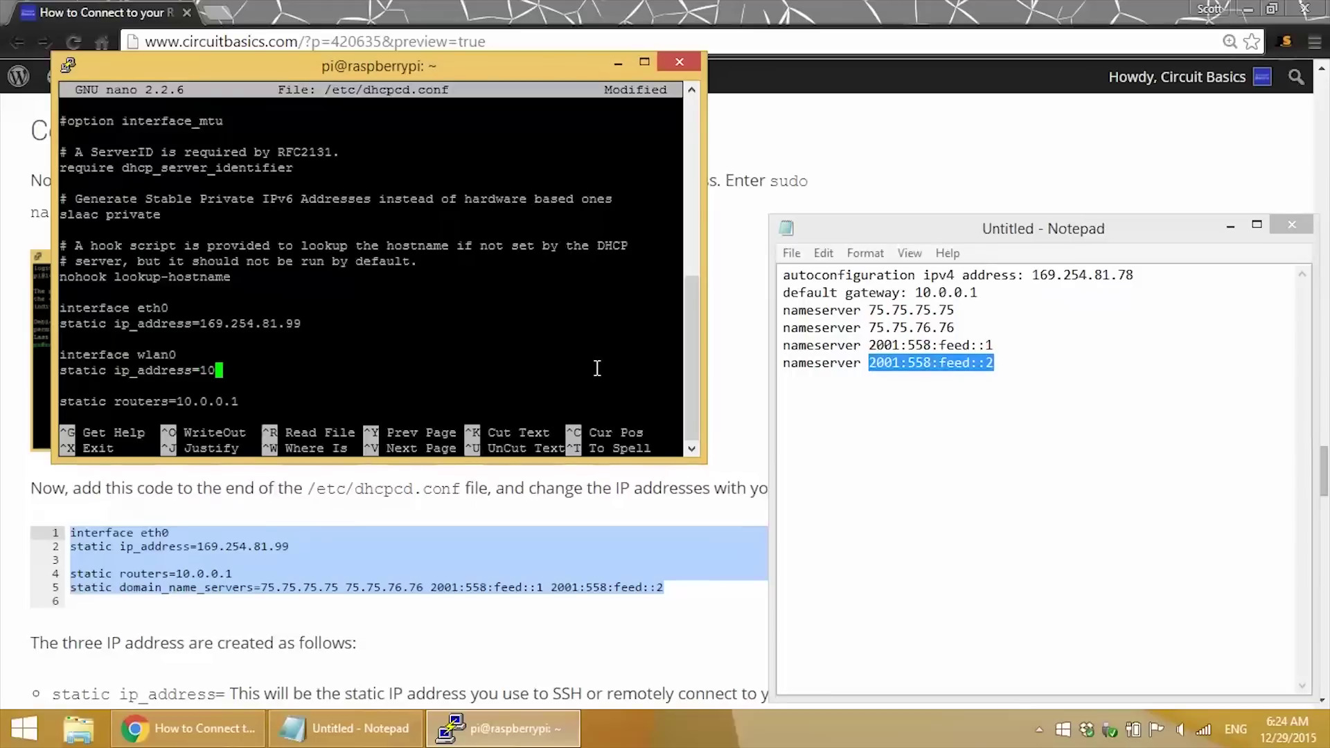
Step: Enlarge the PuTTY window to reveal the full name servers line, then exit nano
key(Down)
key(Down)
drag(445, 461, 445, 509)
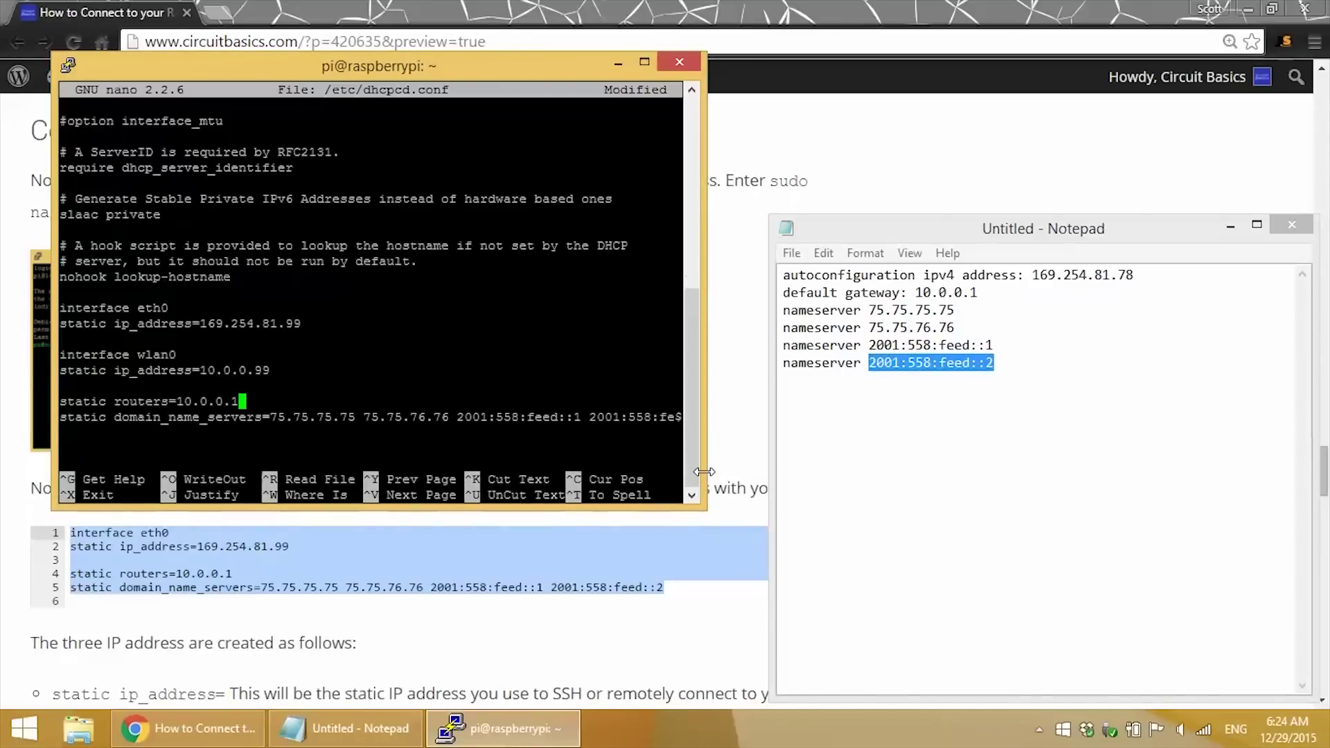
drag(706, 478, 773, 490)
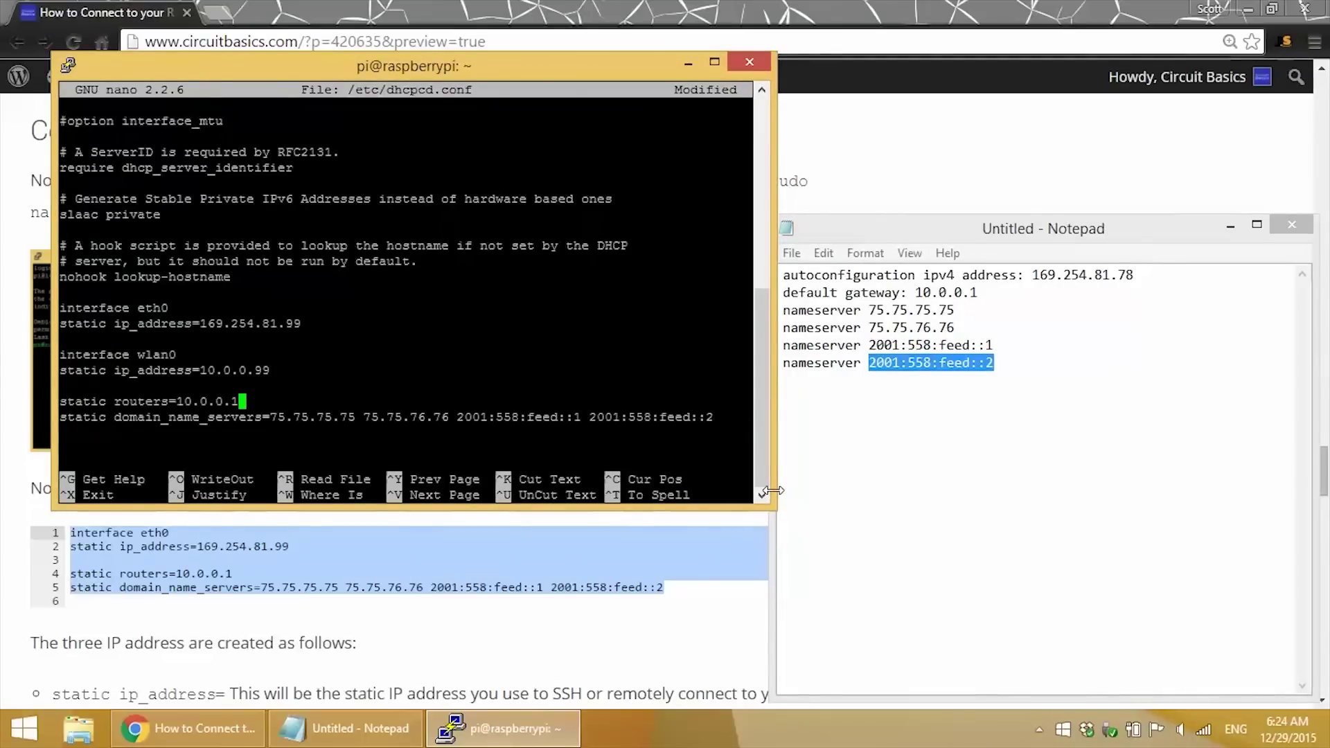
key(ctrl+x)
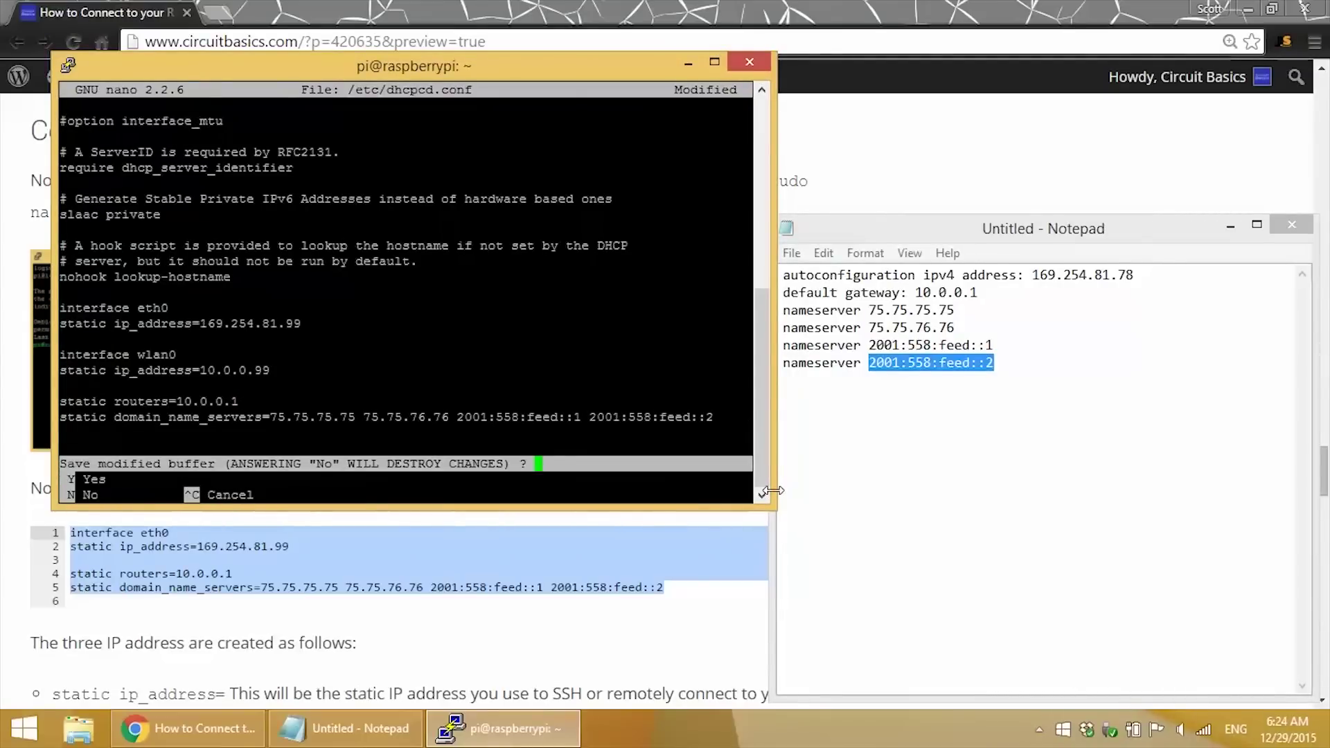
Step: Save /etc/dhcpcd.conf, run sudo reboot, and dismiss the lost-connection error
key(y)
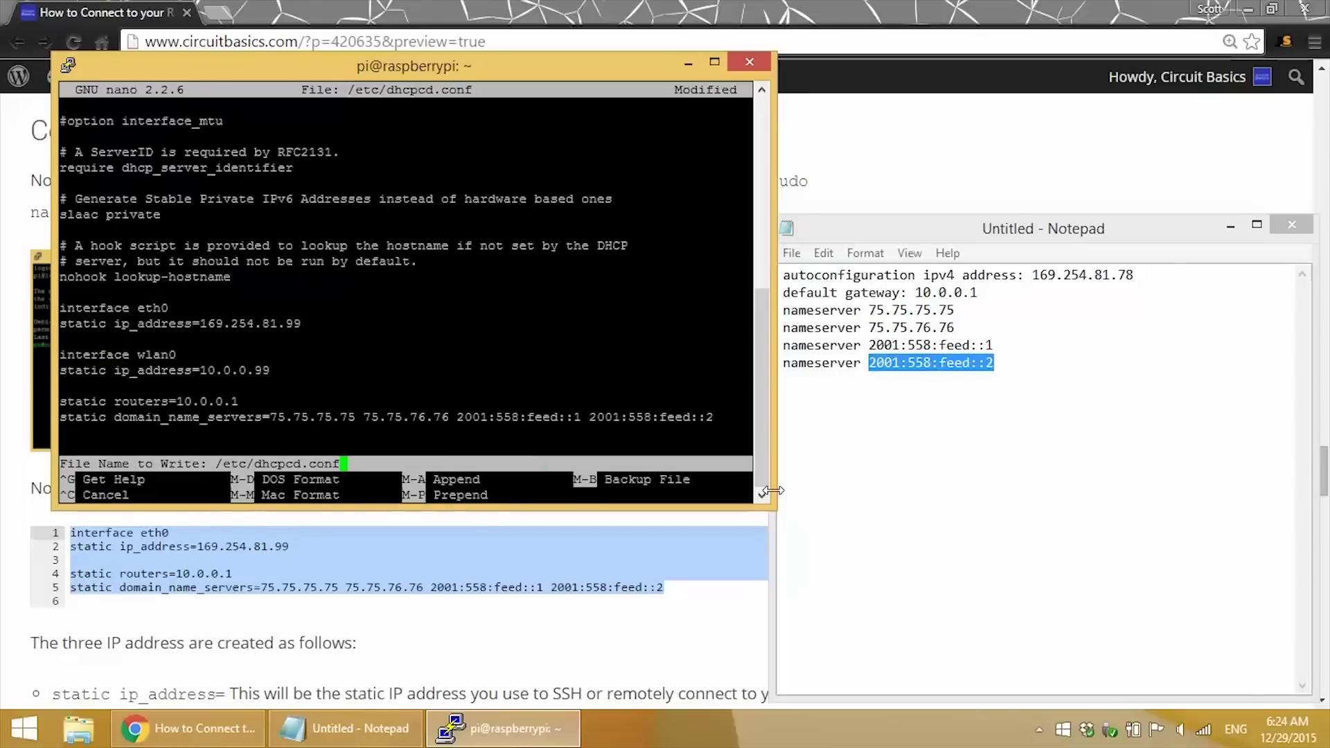
key(Return)
text(s)
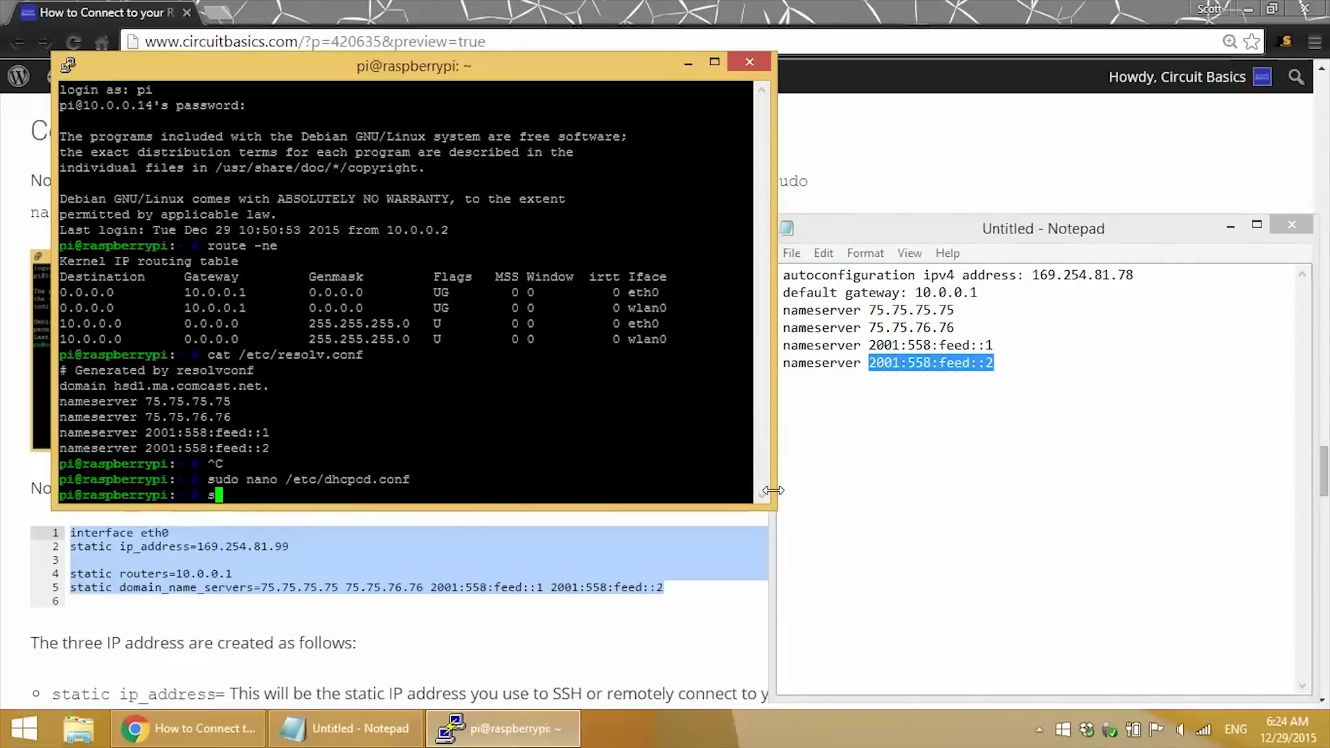
text(udo reboot)
key(Return)
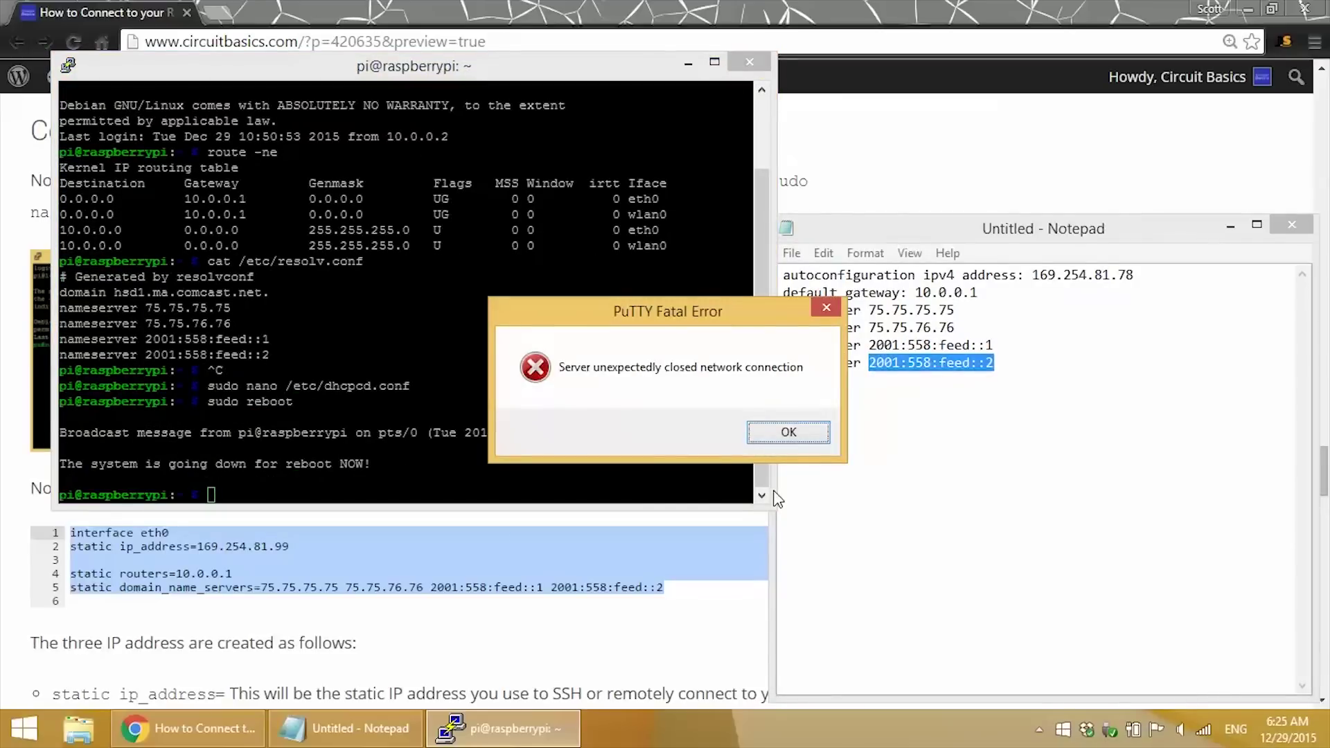
key(Return)
Step: Close the old terminal, hide Notepad and Chrome, and connect PuTTY to 169.254.81.99
click(749, 62)
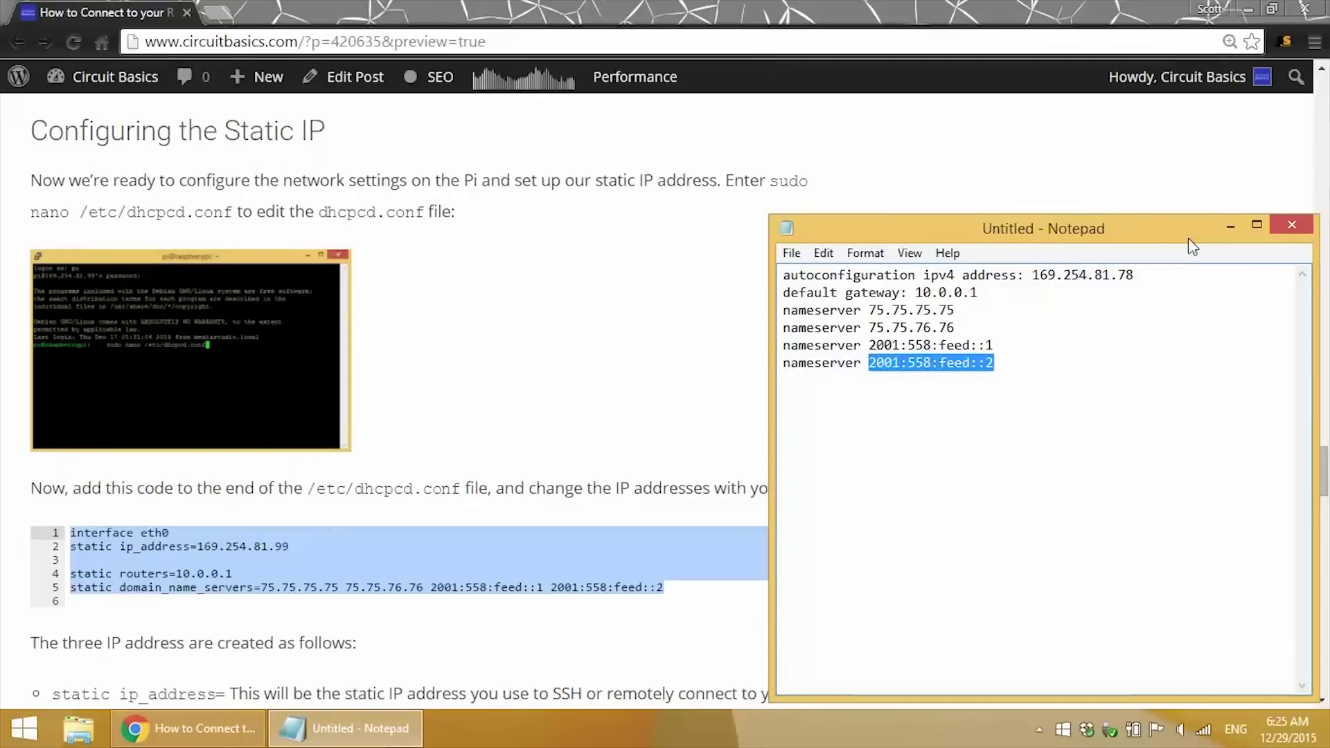
click(1238, 229)
click(1251, 10)
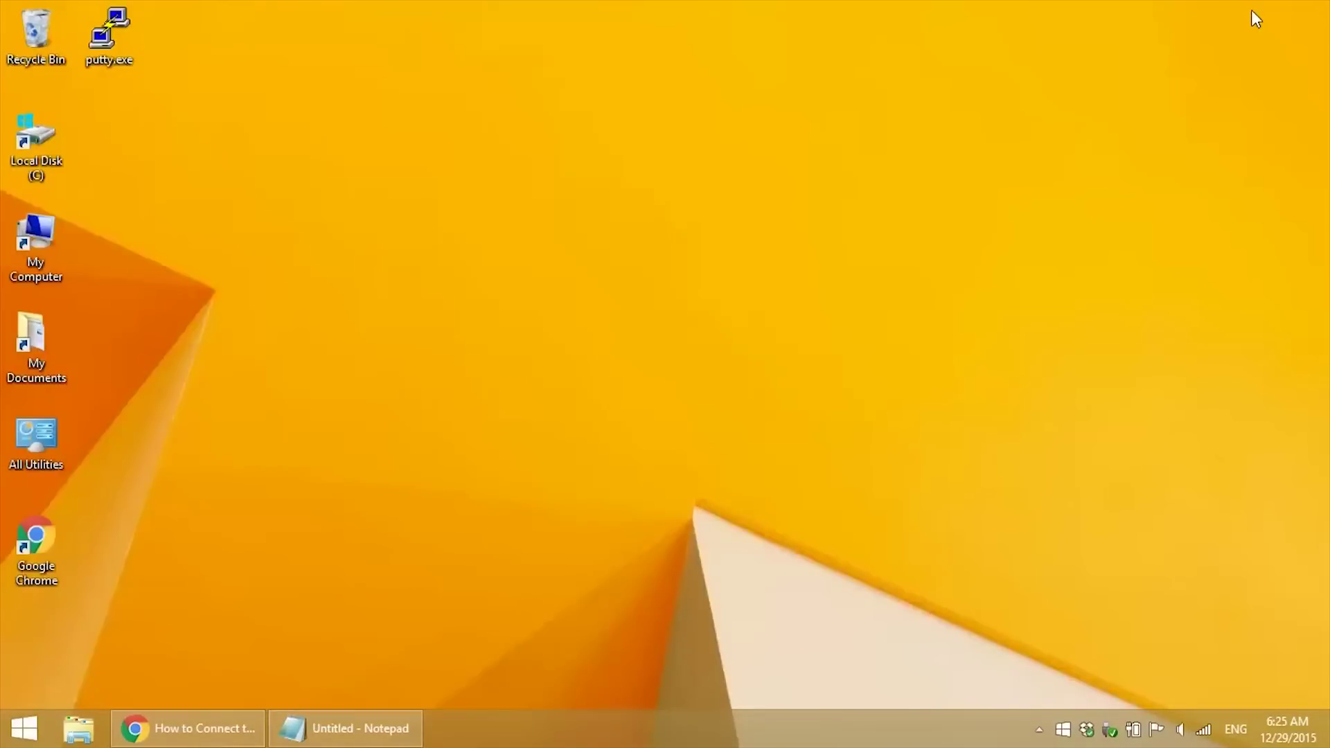
double_click(105, 35)
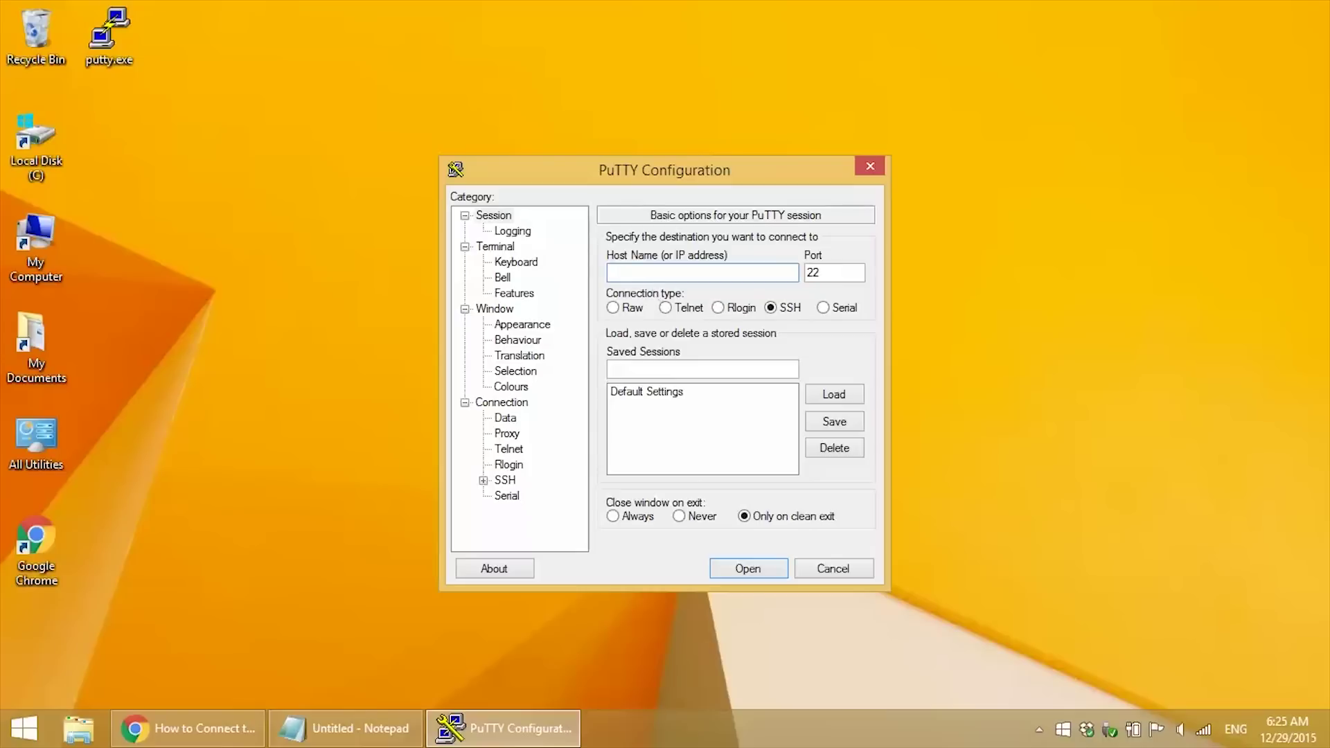
text(169.254.81.99)
click(738, 571)
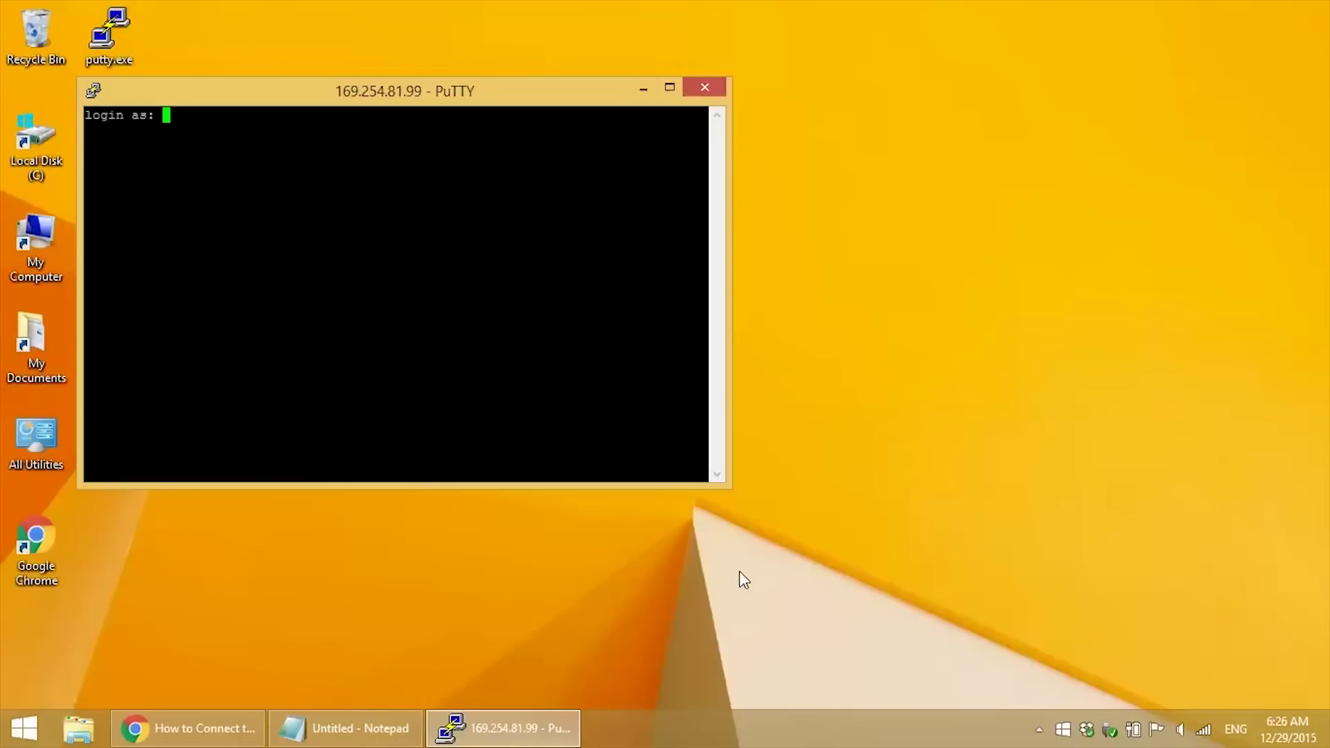
Step: Log in to the Pi with its username and password
text(pi)
key(Return)
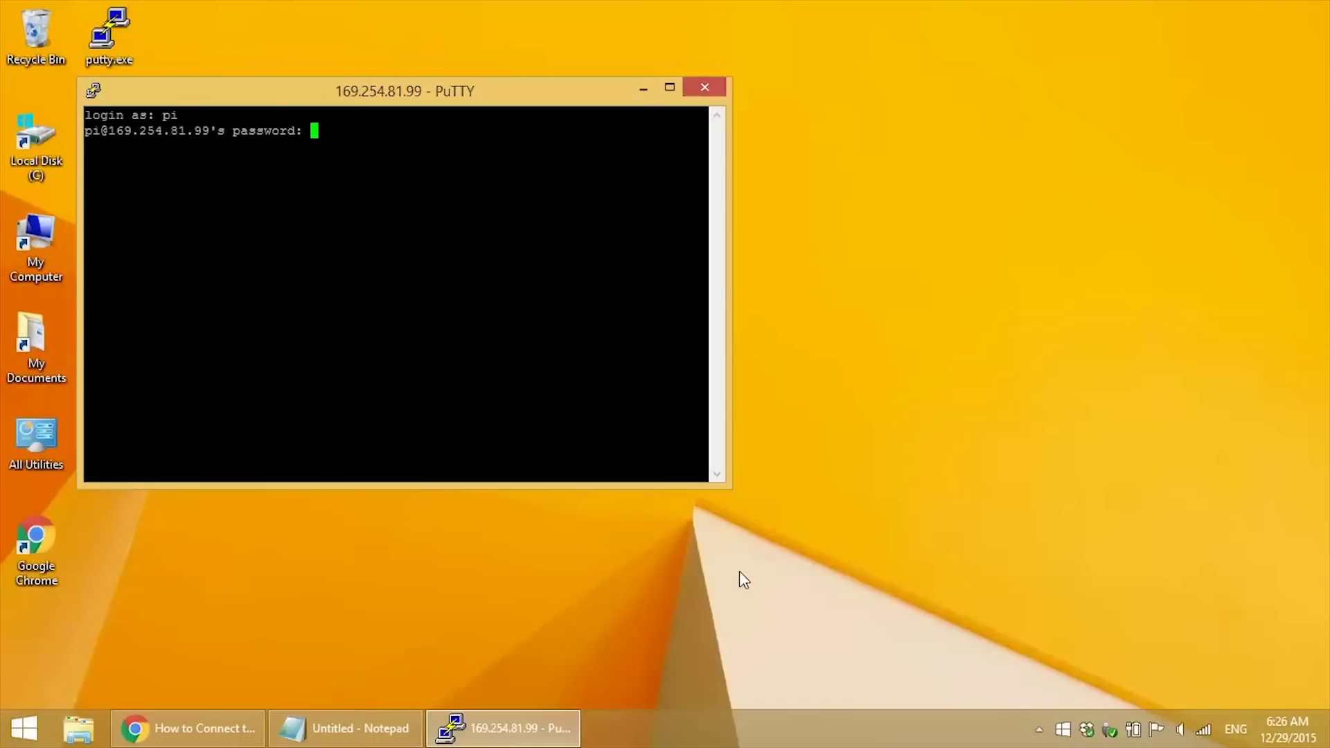
key(Return)
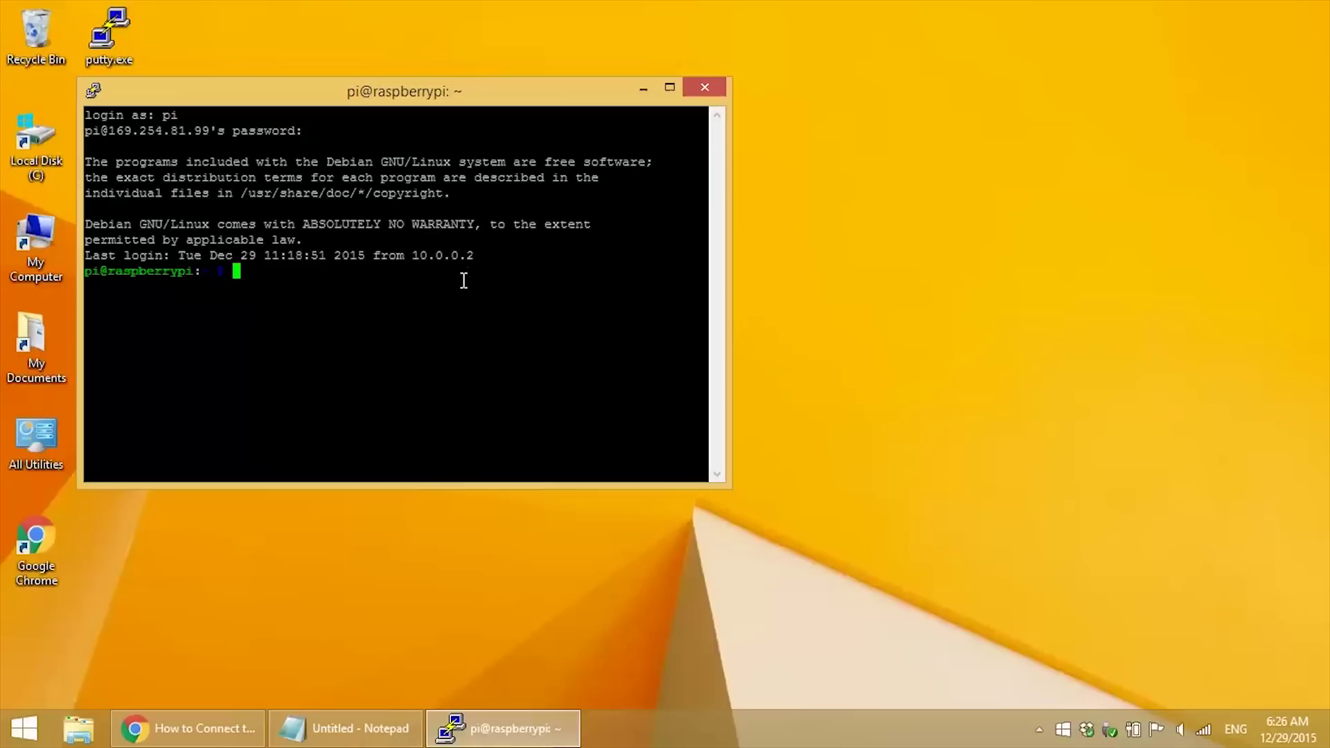
text(sudo ping www.)
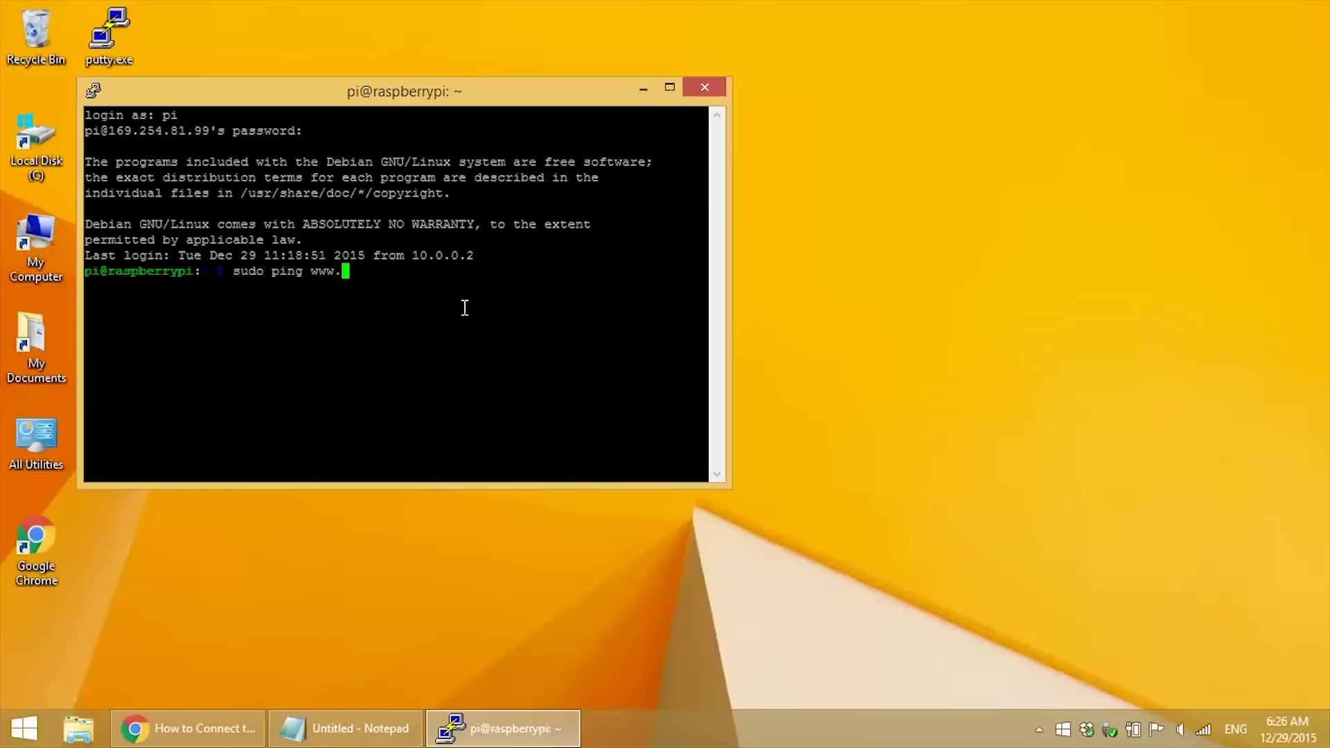
text(google.com)
key(Return)
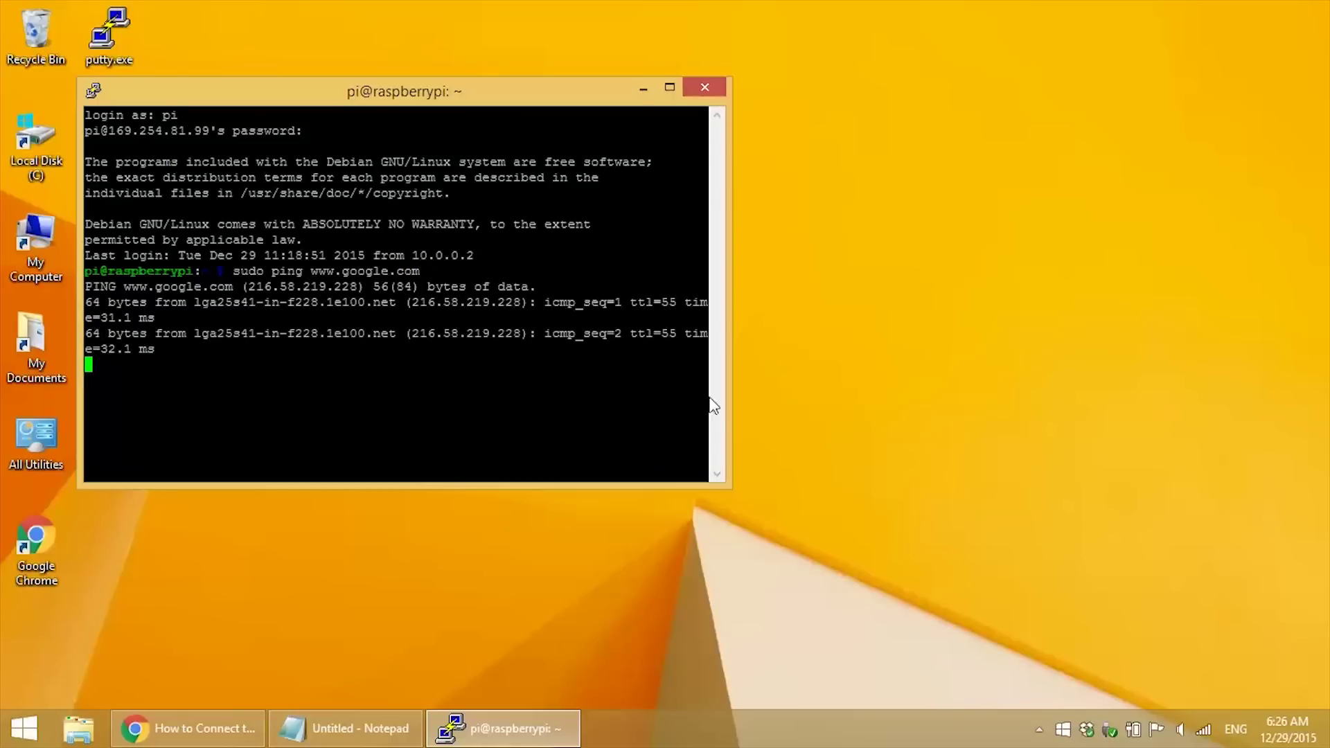
drag(728, 401, 806, 412)
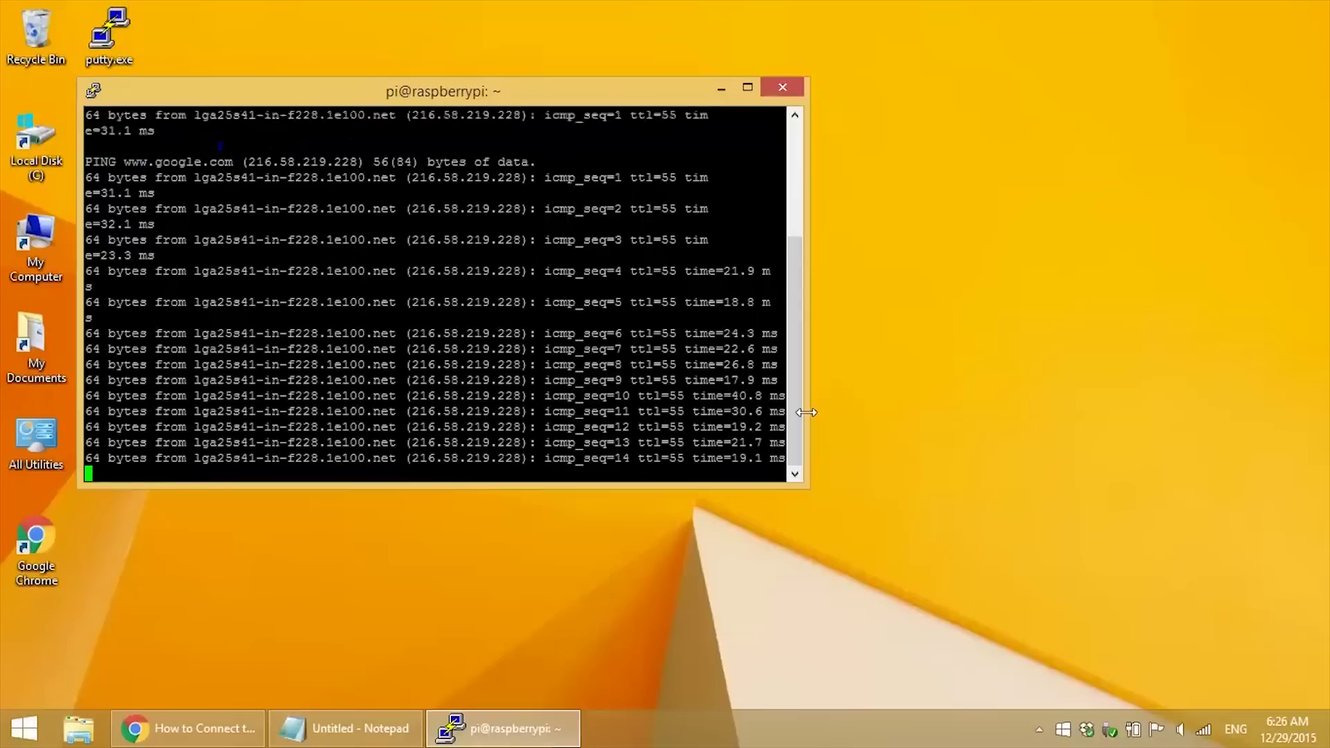
Step: Stop the ping and highlight the 0% packet loss result in the statistics
key(ctrl+c)
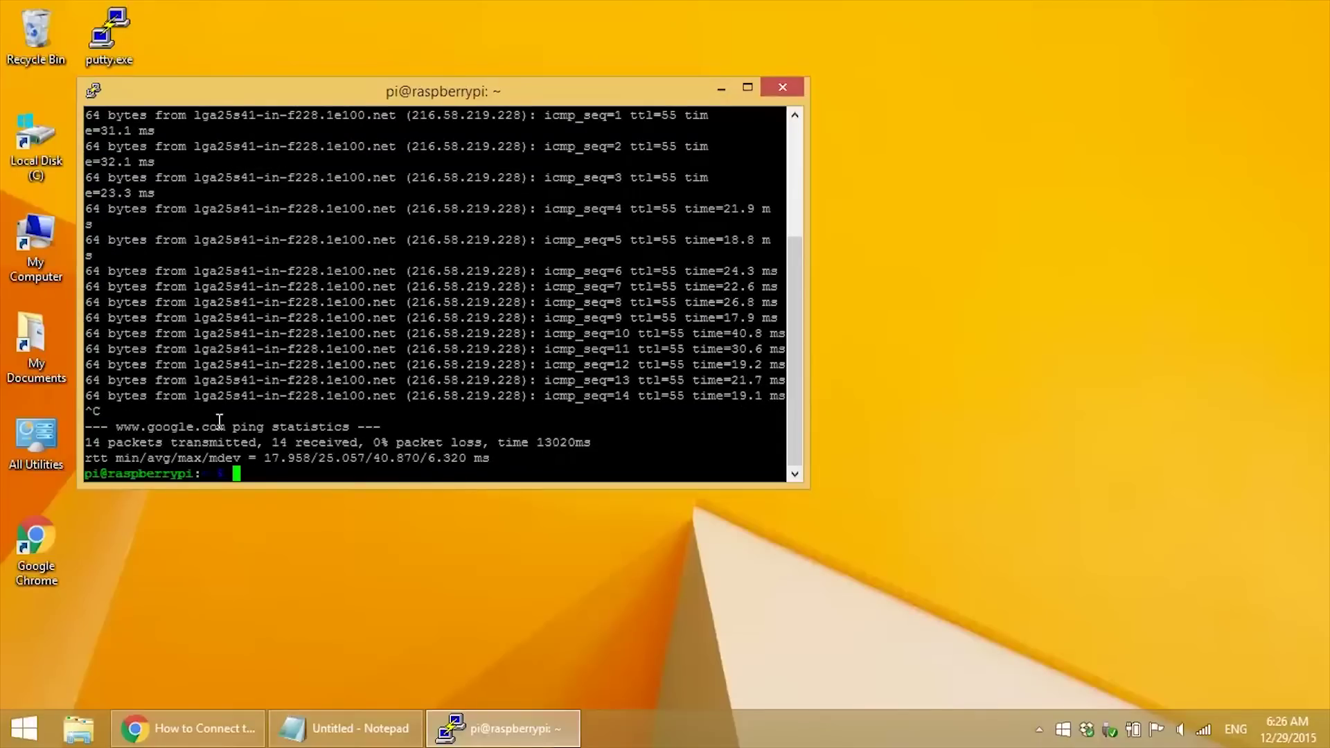
drag(86, 447, 483, 443)
click(275, 449)
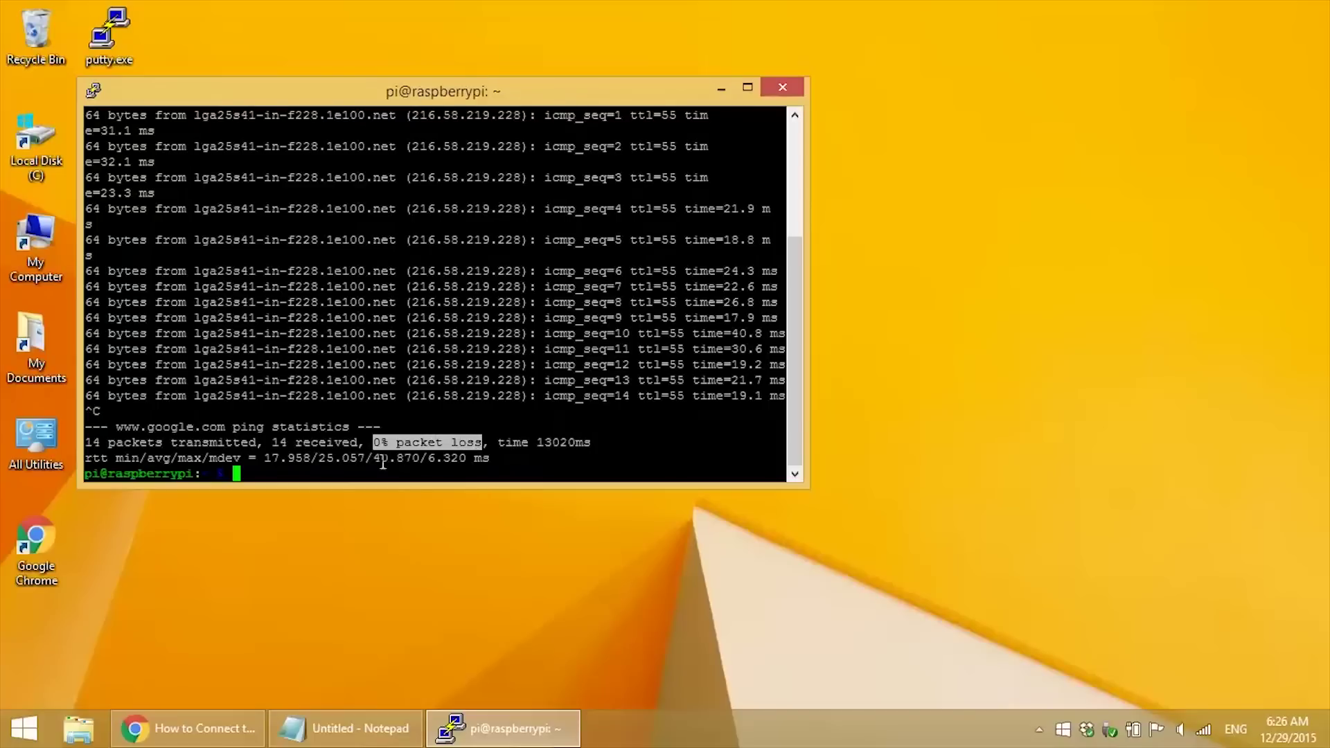
click(350, 463)
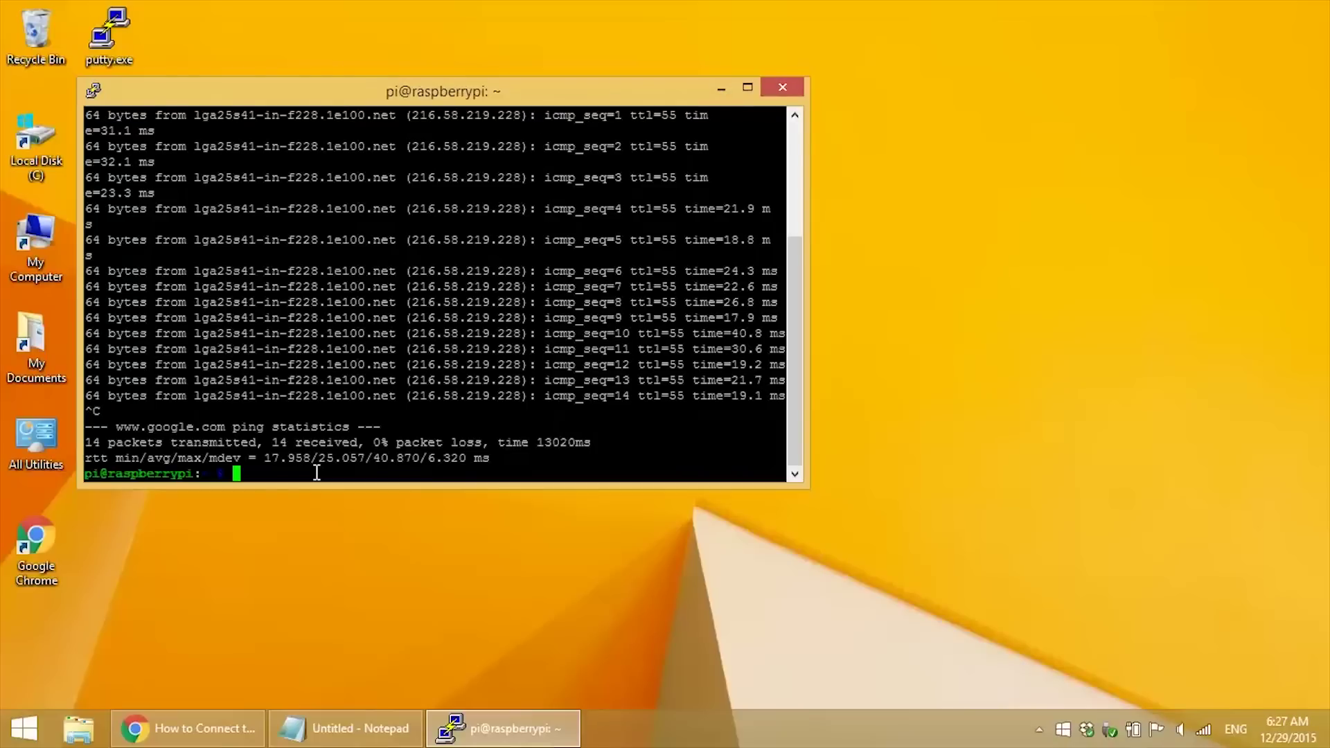
Step: Power off the Raspberry Pi with sudo poweroff
text(sudo poweroff)
key(Return)
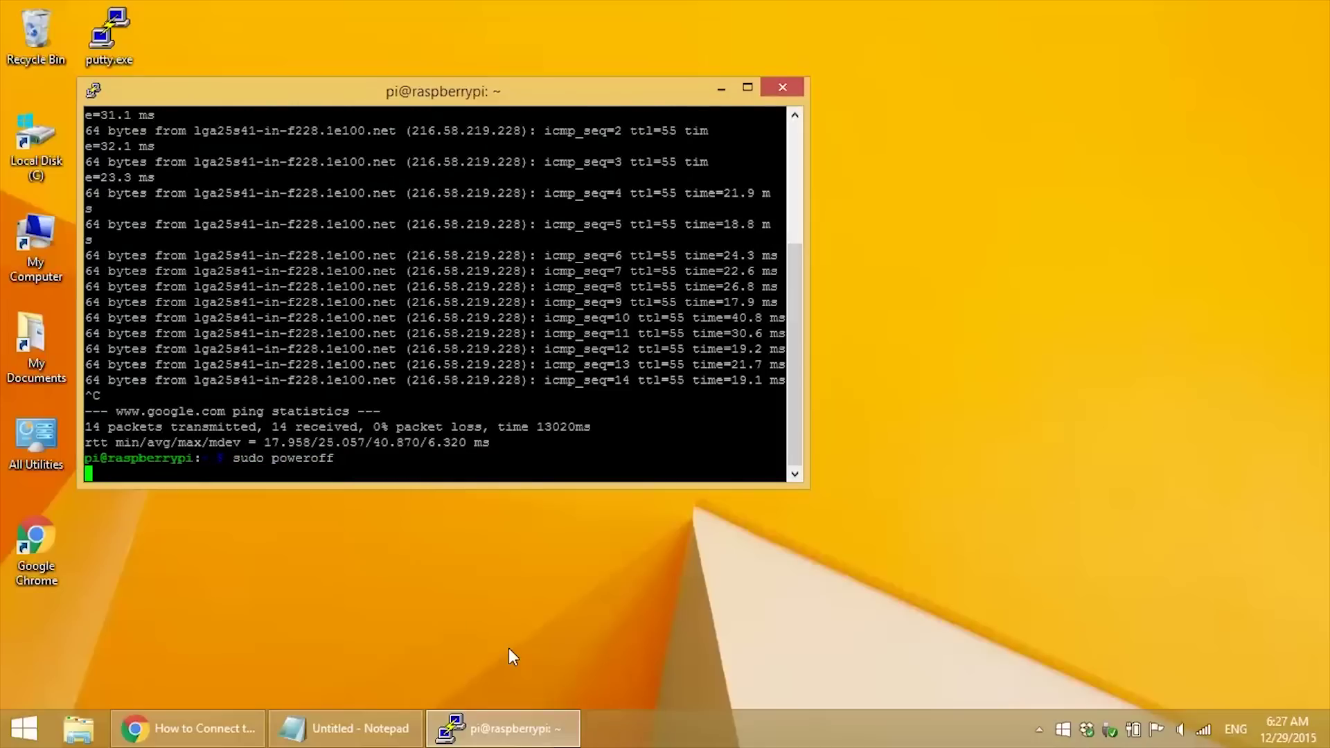